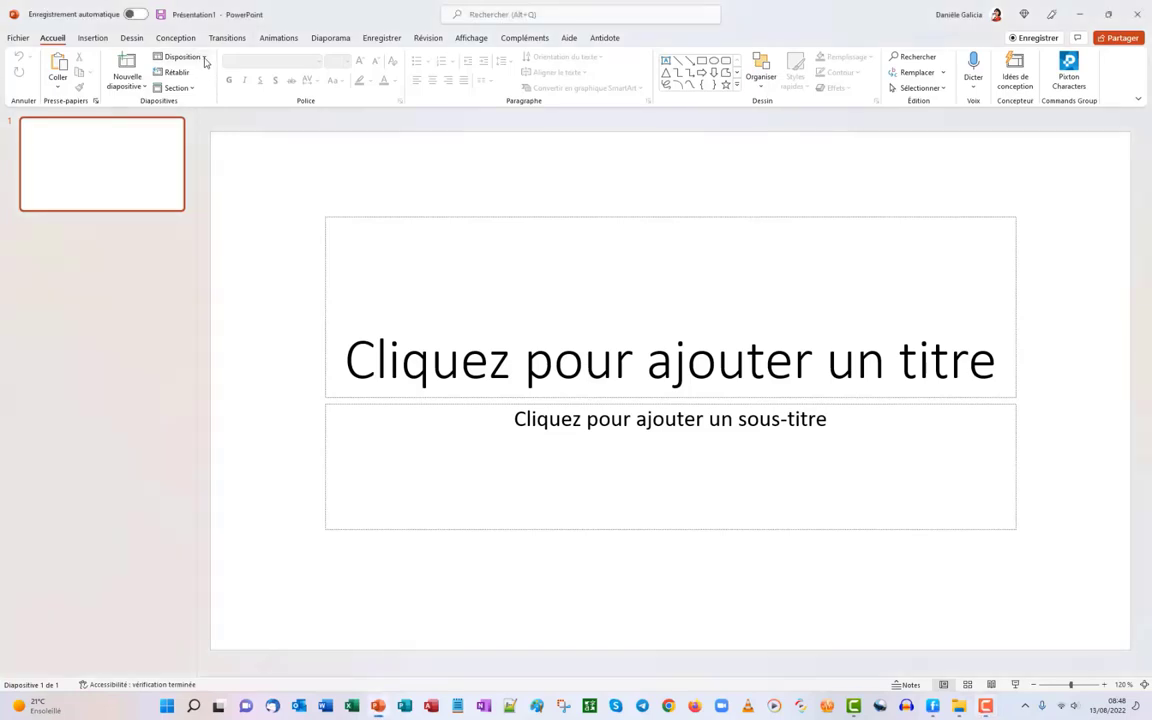
Step: Switch the first slide to the Vide (blank) layout
click(205, 62)
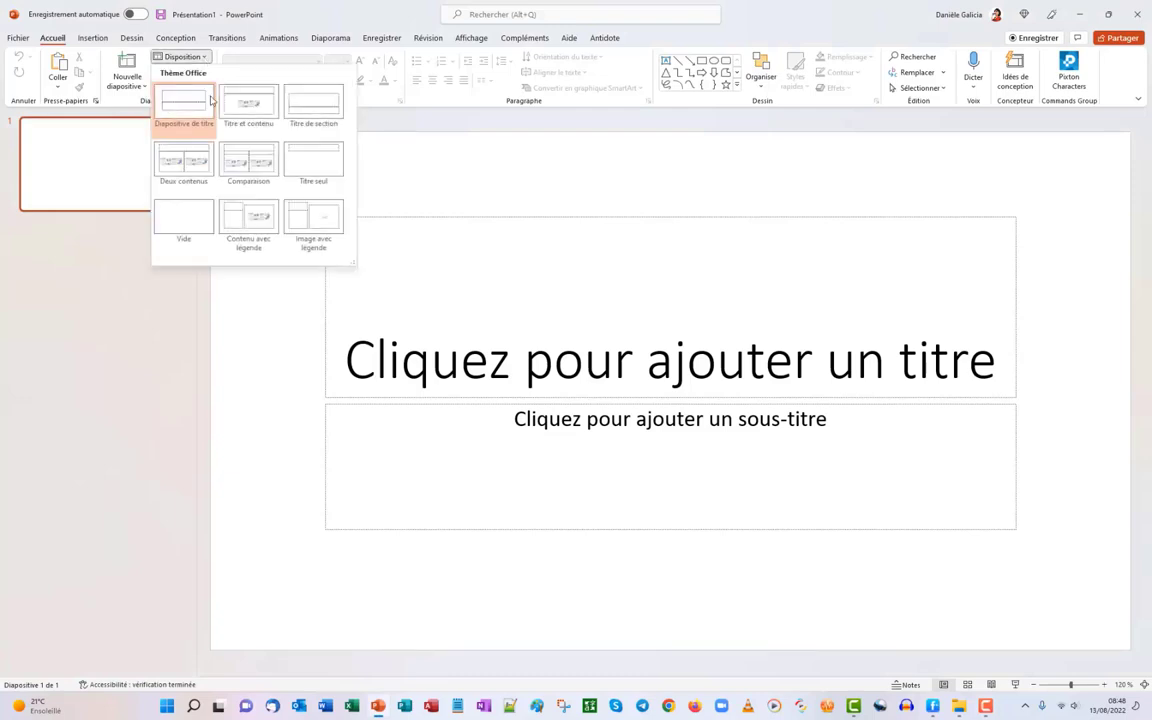
click(174, 221)
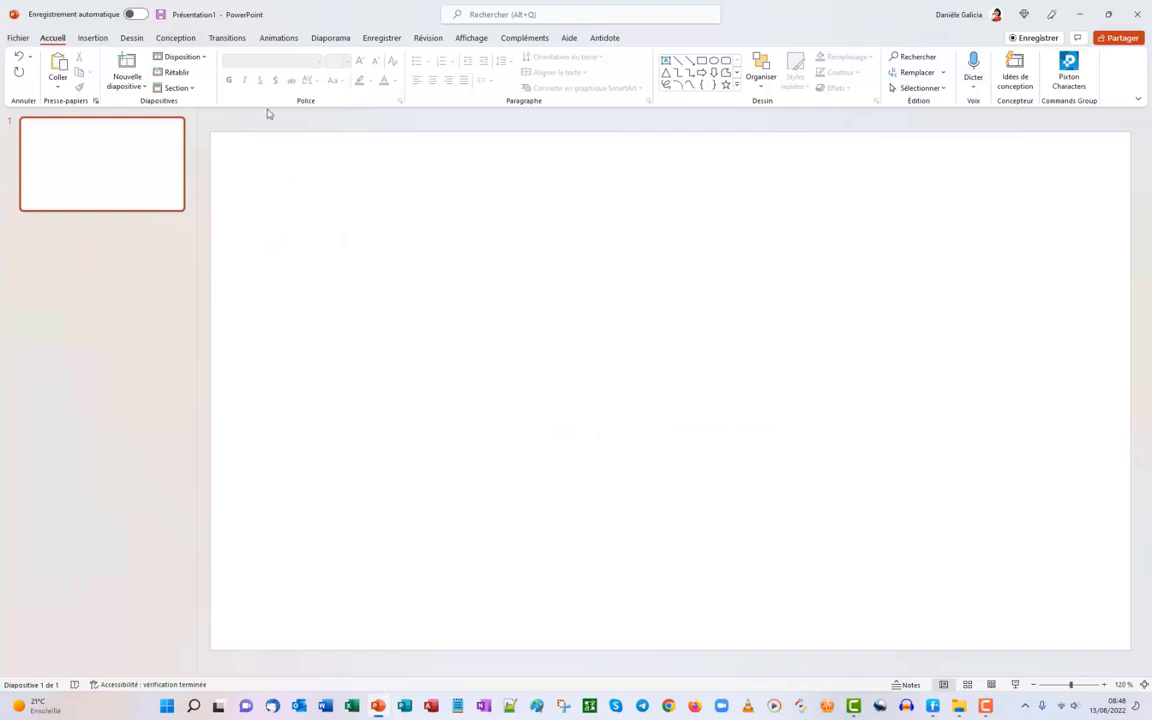
Step: Give the slide background a picture or texture fill and start choosing a background image
click(170, 40)
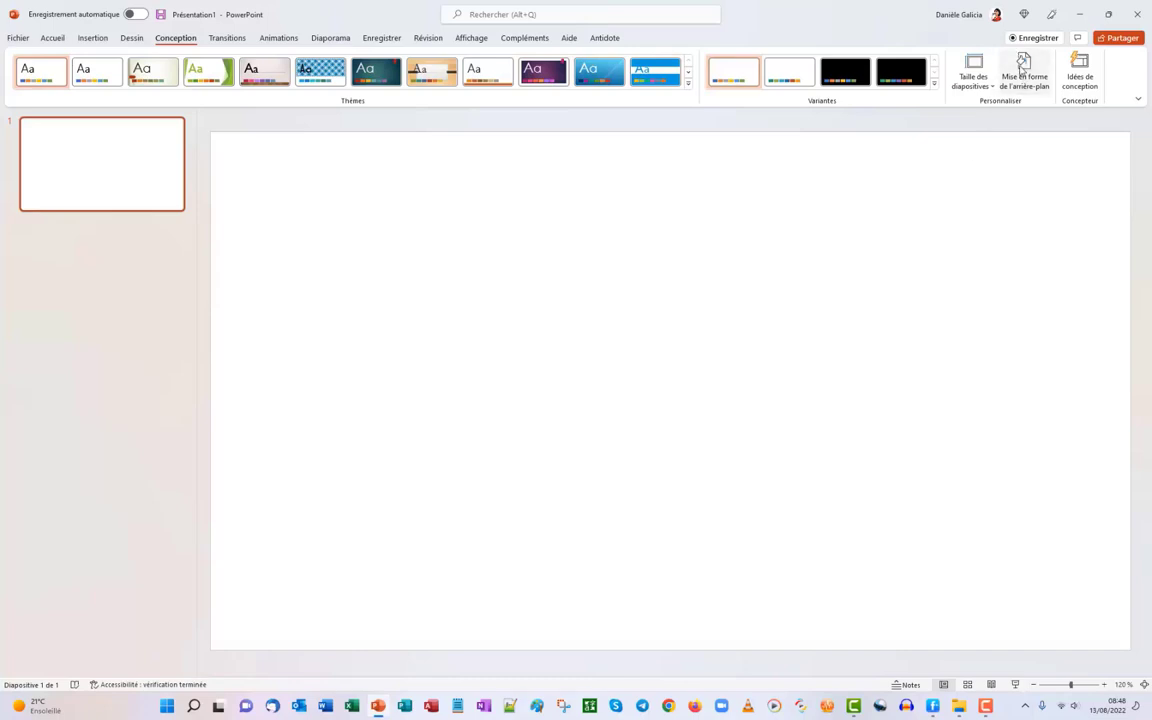
click(1021, 68)
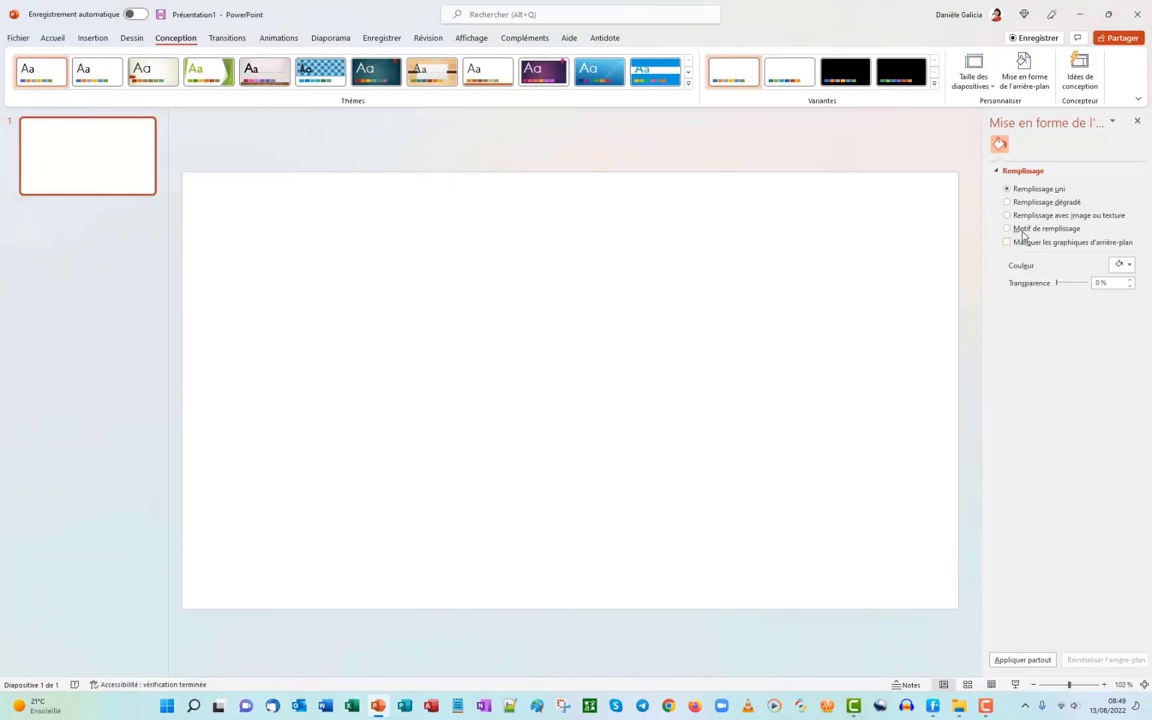
click(1008, 216)
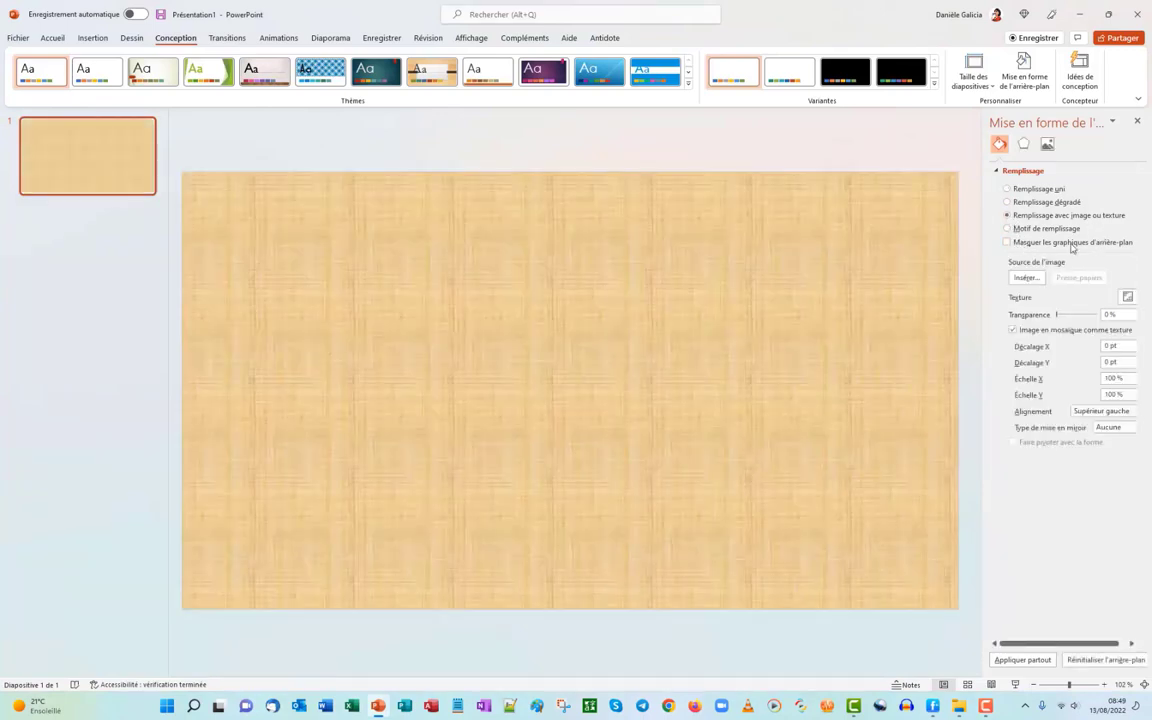
click(1022, 279)
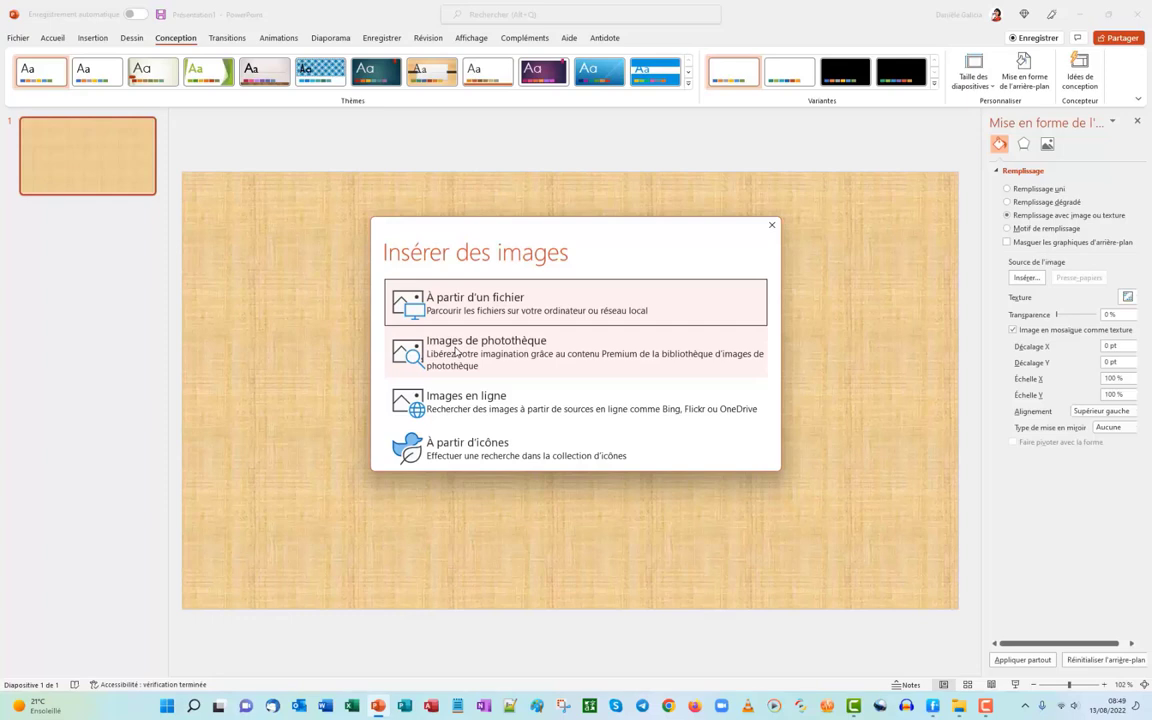
Step: Browse the stock photo library to the Coucher de soleil category
click(455, 351)
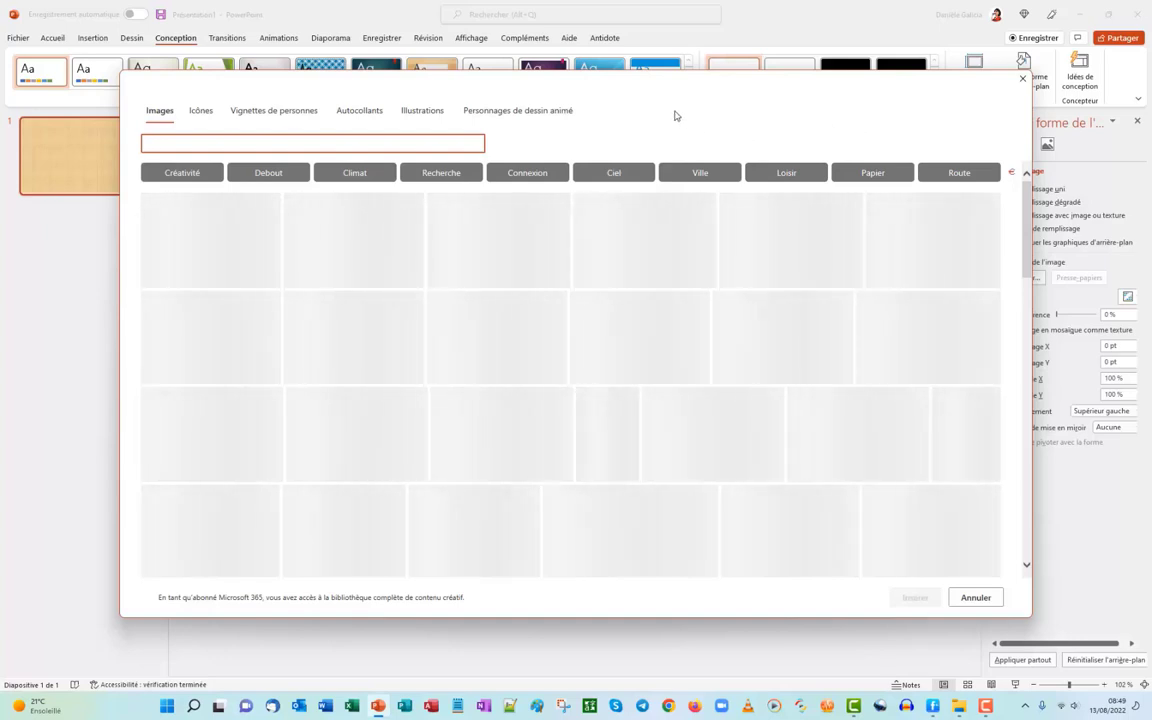
click(180, 173)
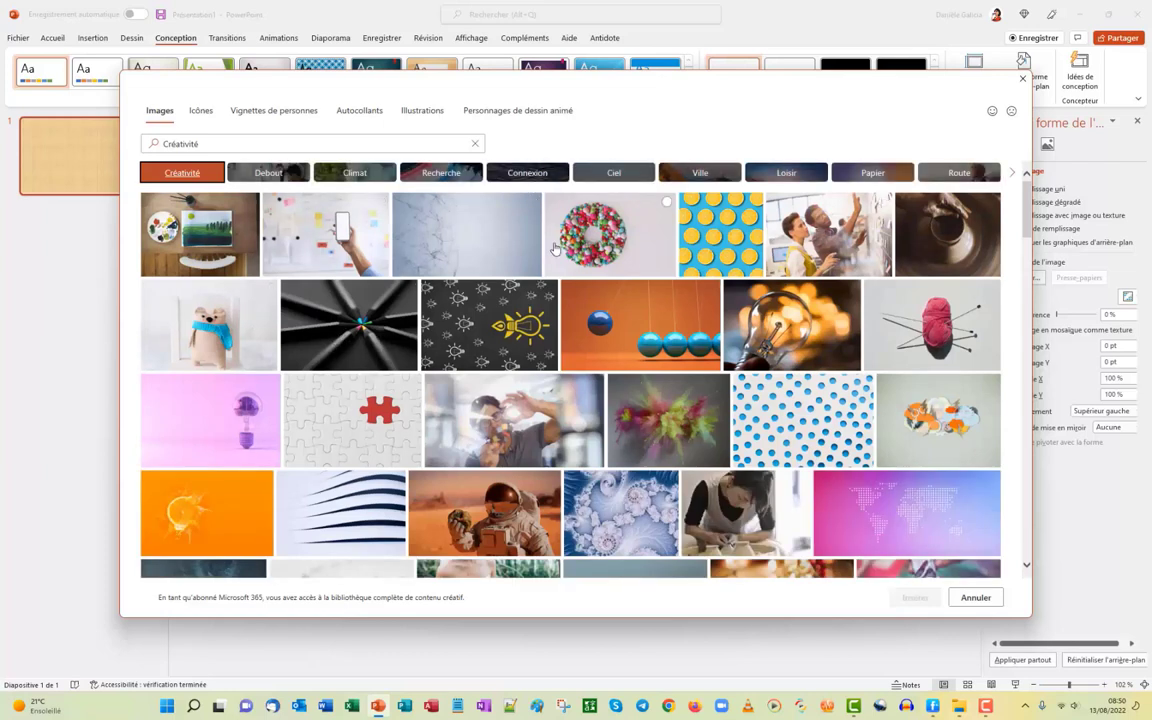
click(1010, 175)
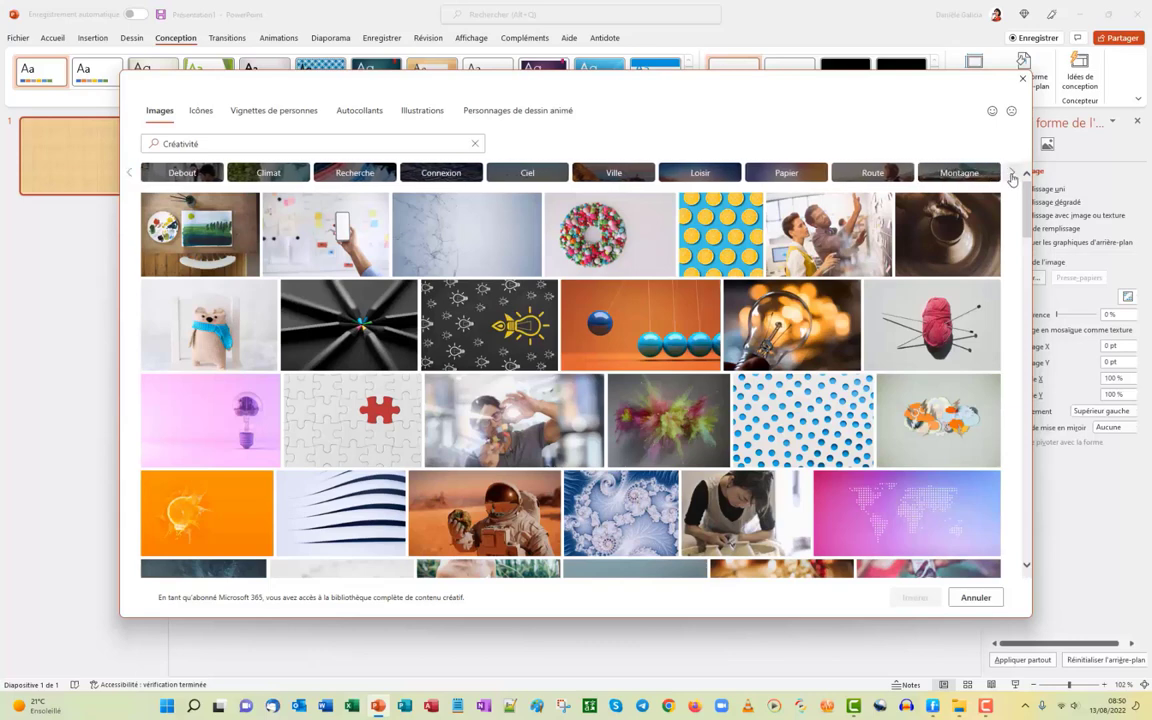
click(1011, 175)
click(1011, 175)
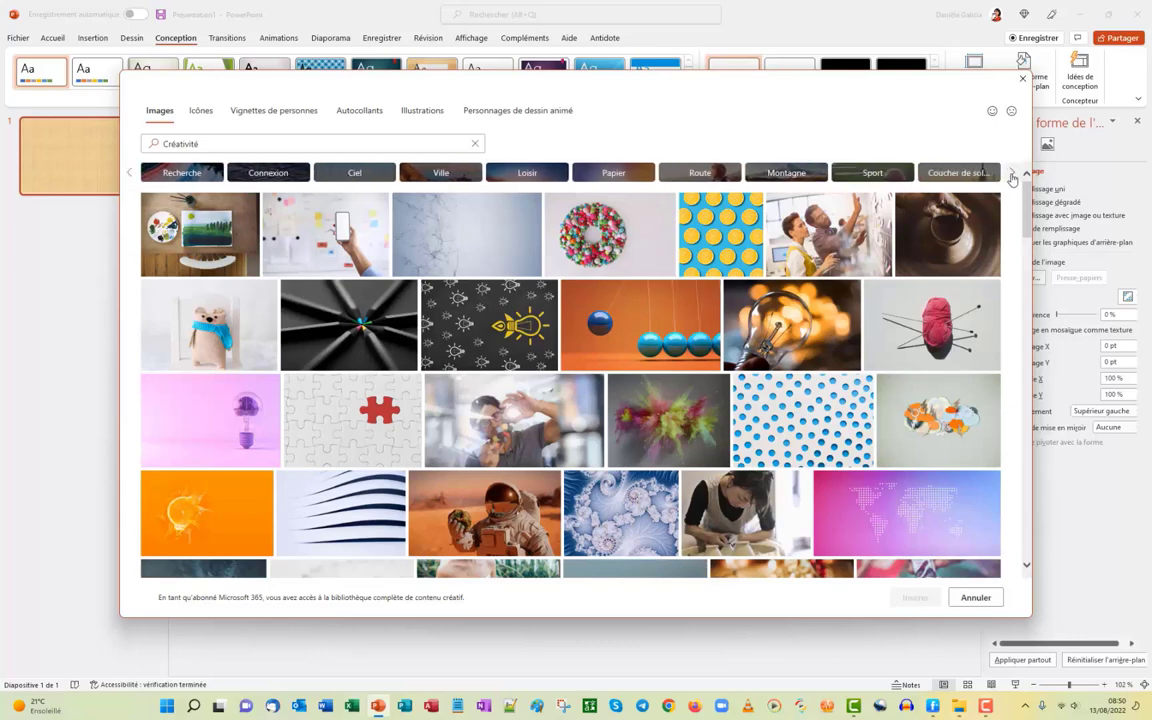
click(941, 175)
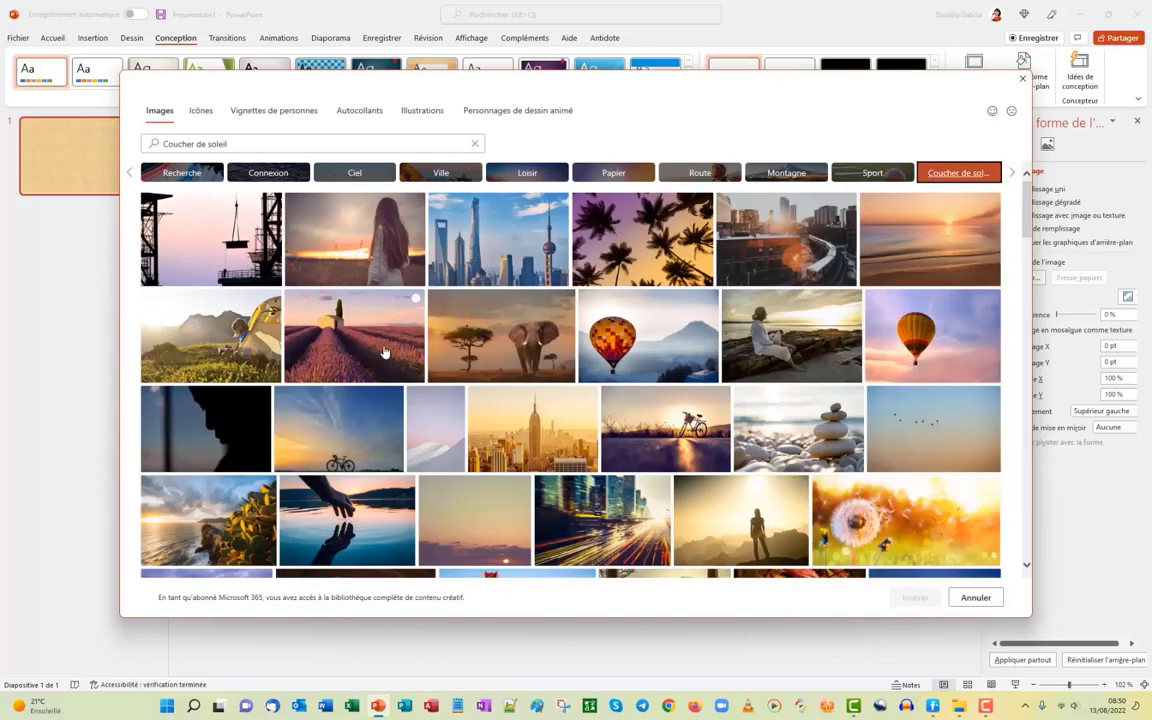
Step: Insert the photo of a woman silhouetted against the sunset as the background
scroll(420, 350, down, 2)
scroll(420, 350, down, 1)
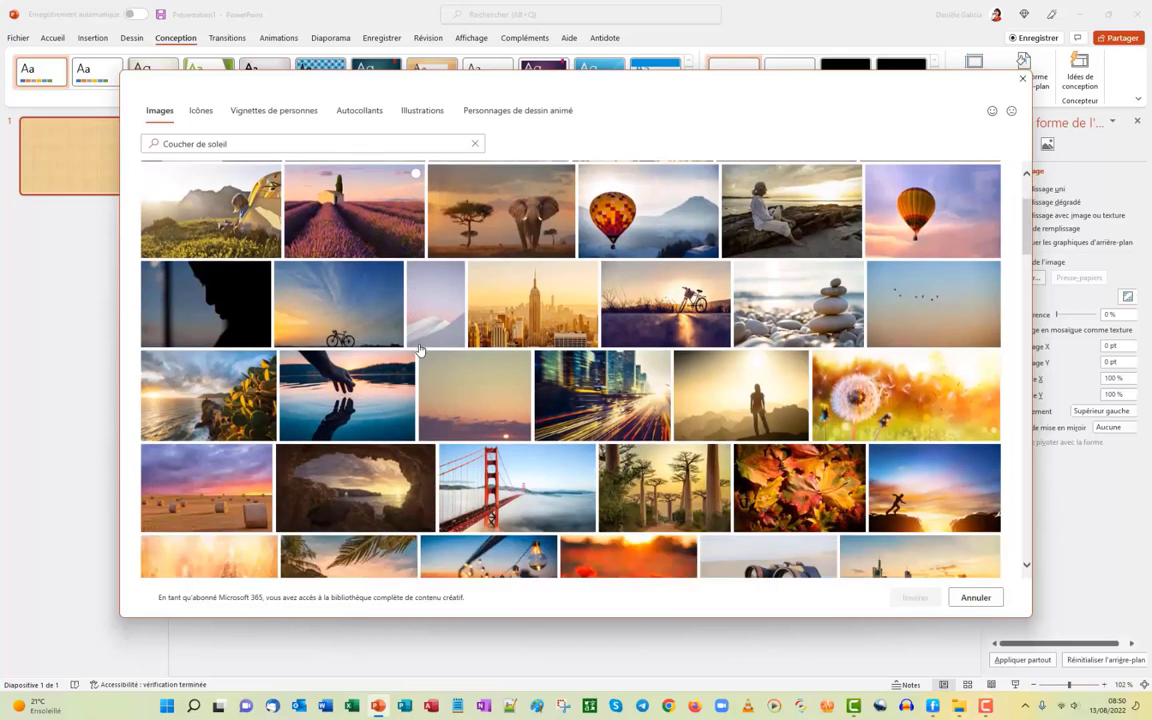
scroll(420, 348, down, 2)
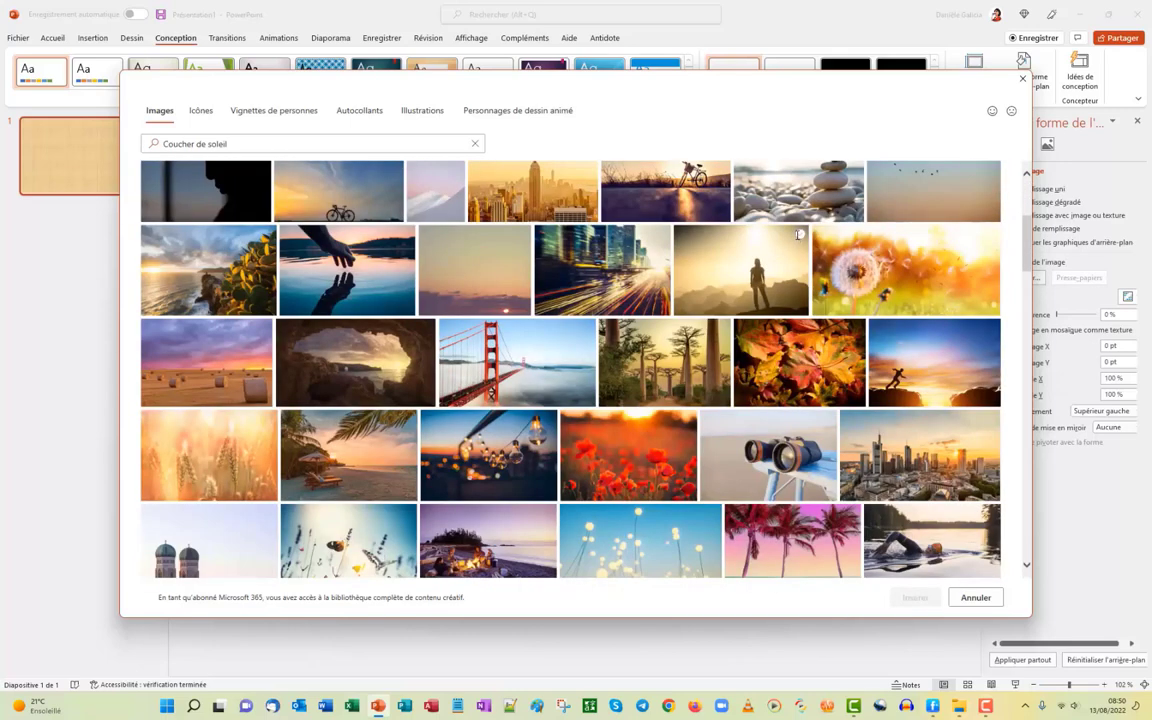
scroll(600, 365, down, 2)
scroll(616, 377, down, 4)
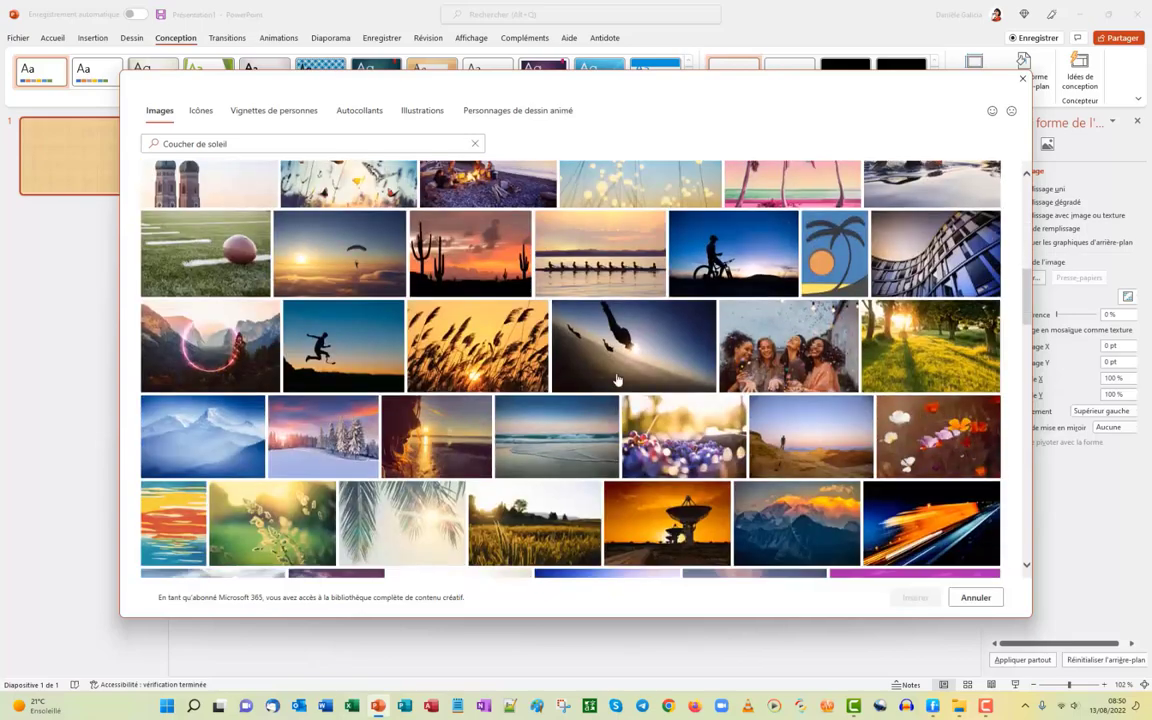
scroll(616, 377, down, 4)
scroll(616, 377, down, 5)
scroll(648, 414, up, 6)
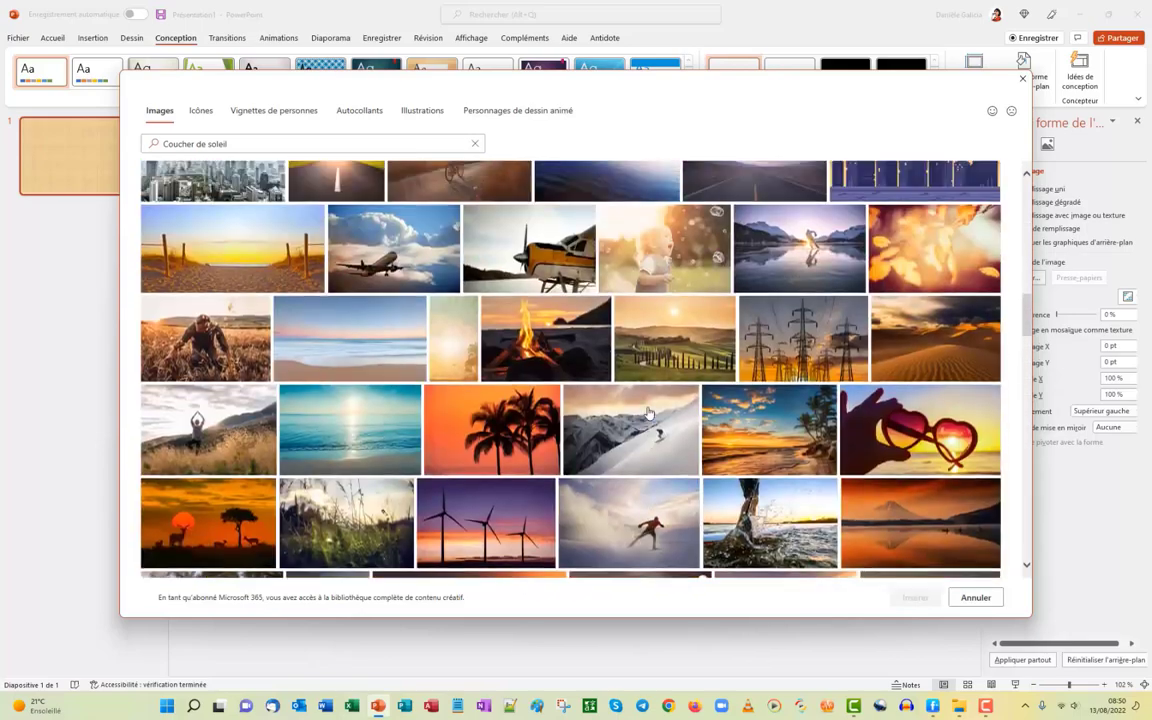
scroll(648, 412, up, 1)
scroll(648, 412, up, 3)
scroll(670, 380, up, 3)
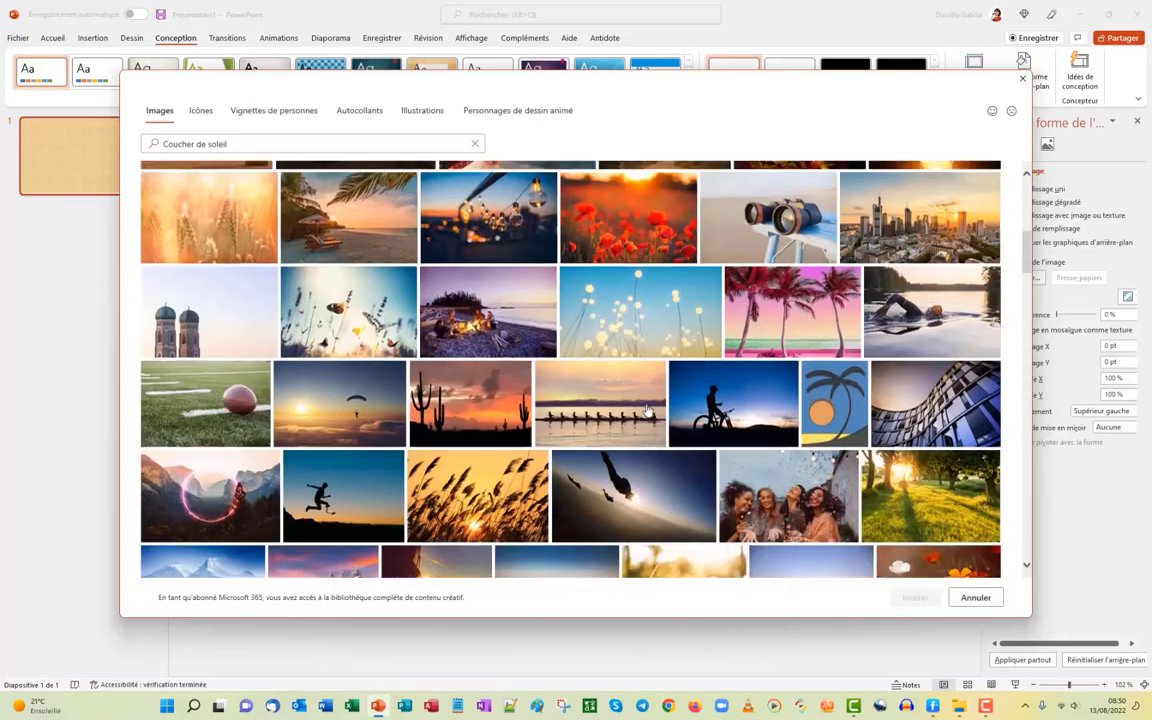
scroll(716, 322, up, 1)
mouse_move(741, 208)
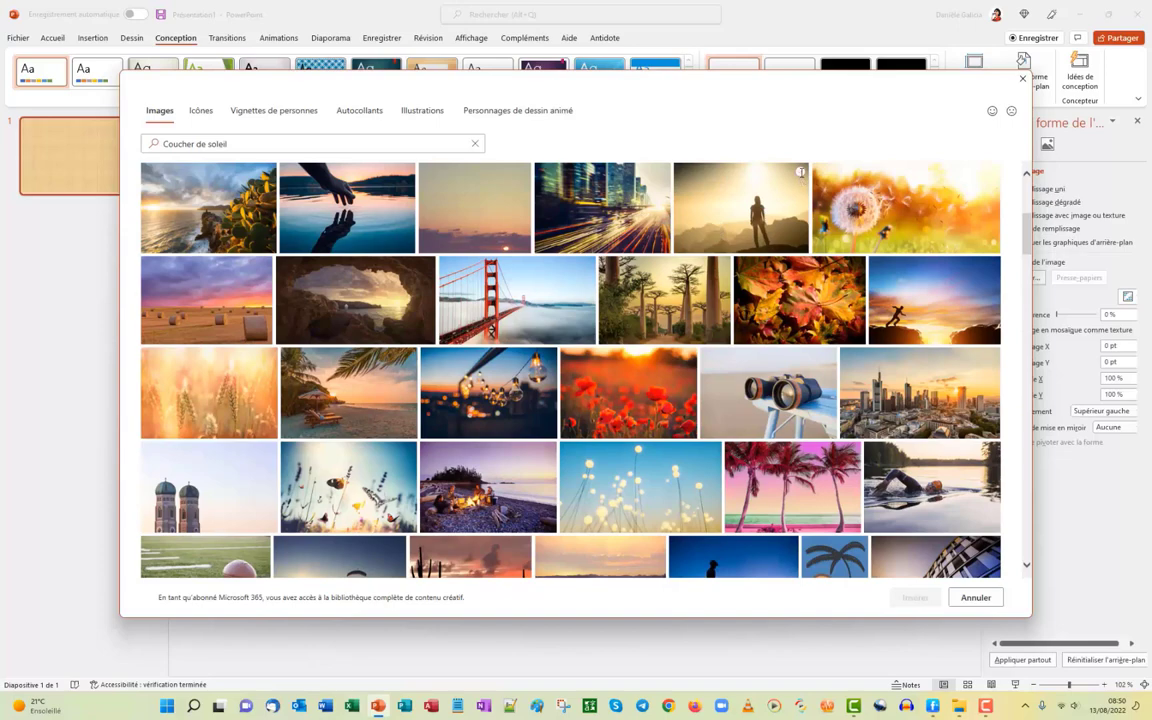
click(800, 172)
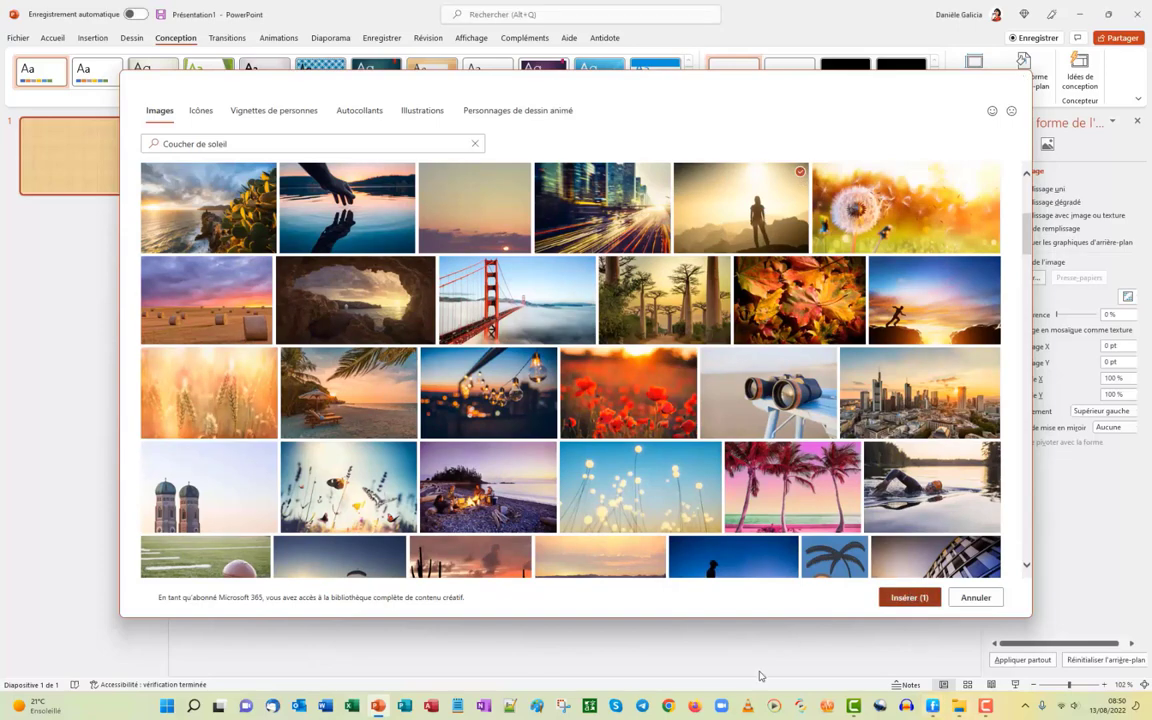
key(Return)
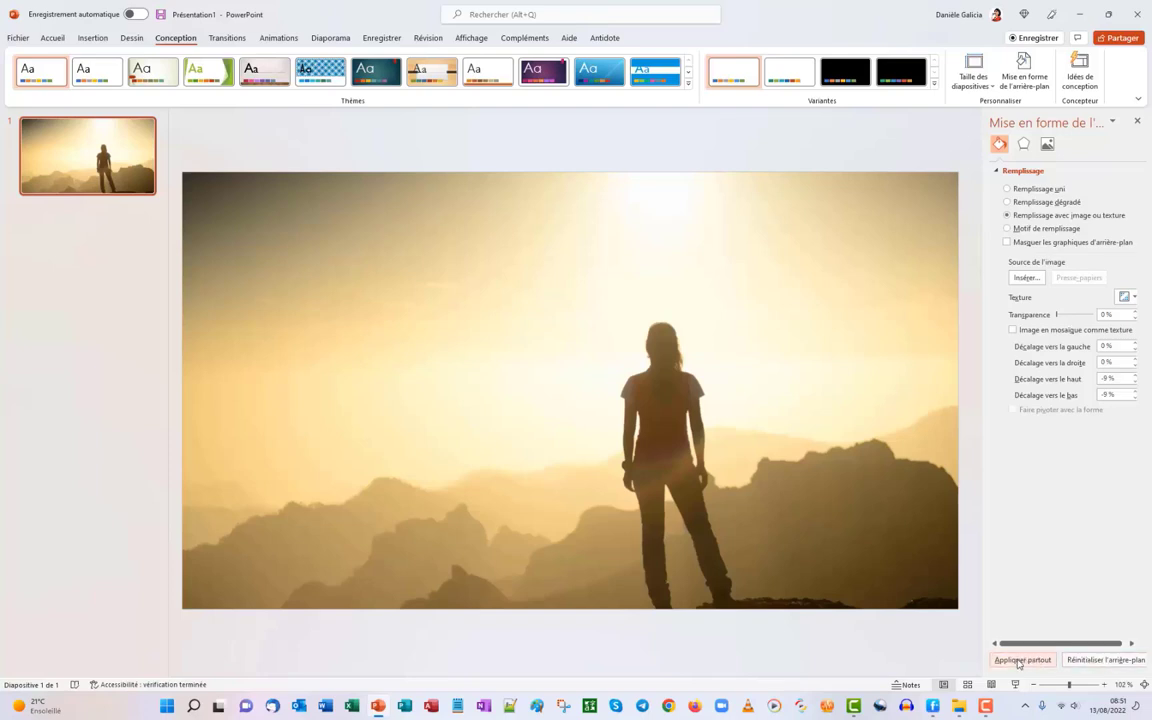
Step: Apply the sunset silhouette background to all slides with Appliquer partout
click(1018, 660)
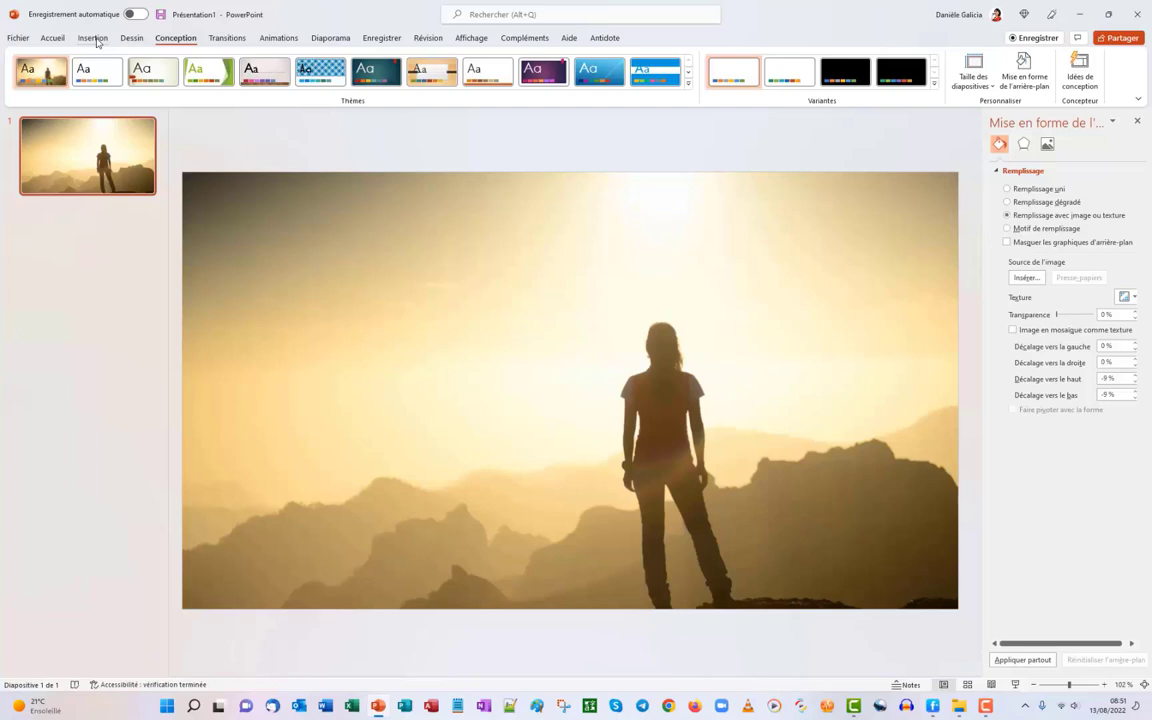
click(93, 38)
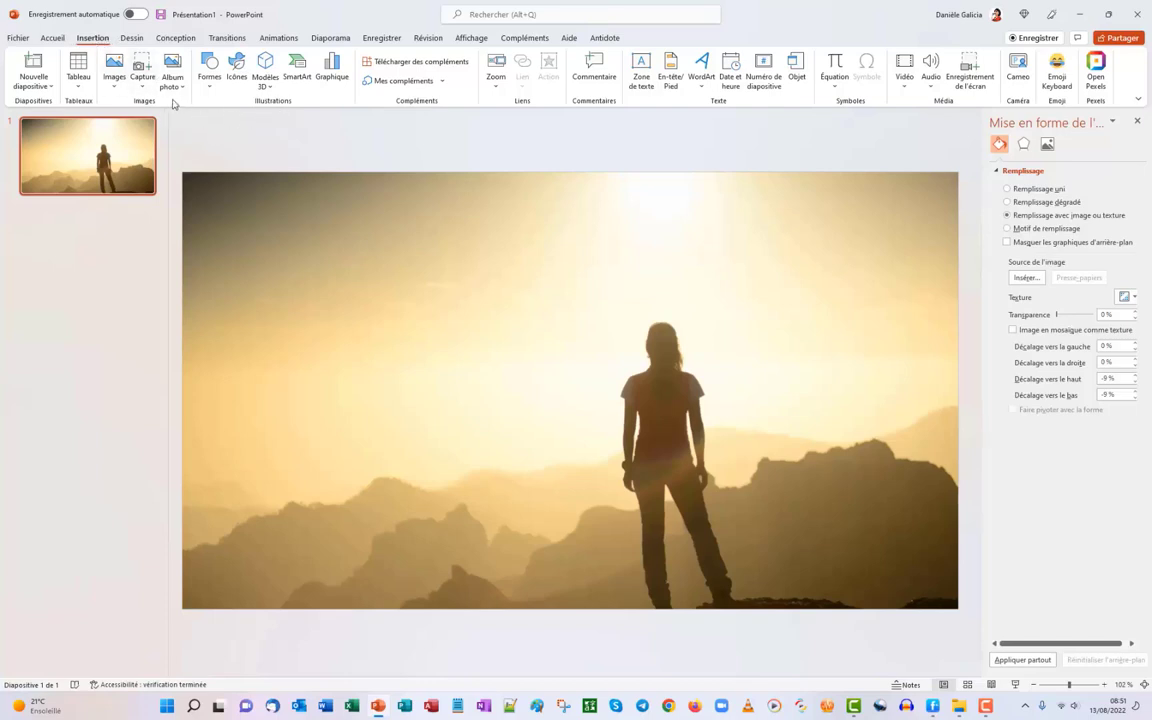
Step: Open the stock images library and view the Paysage, Lumineux, Modèle and Loisirs categories
click(116, 88)
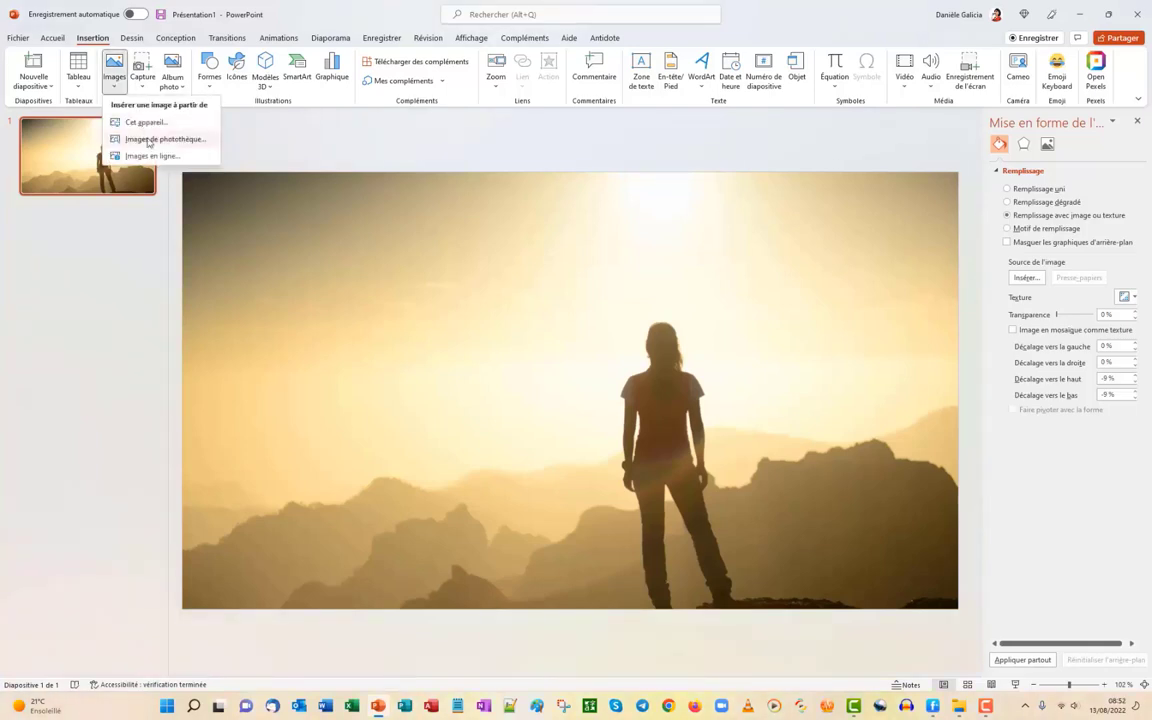
click(150, 139)
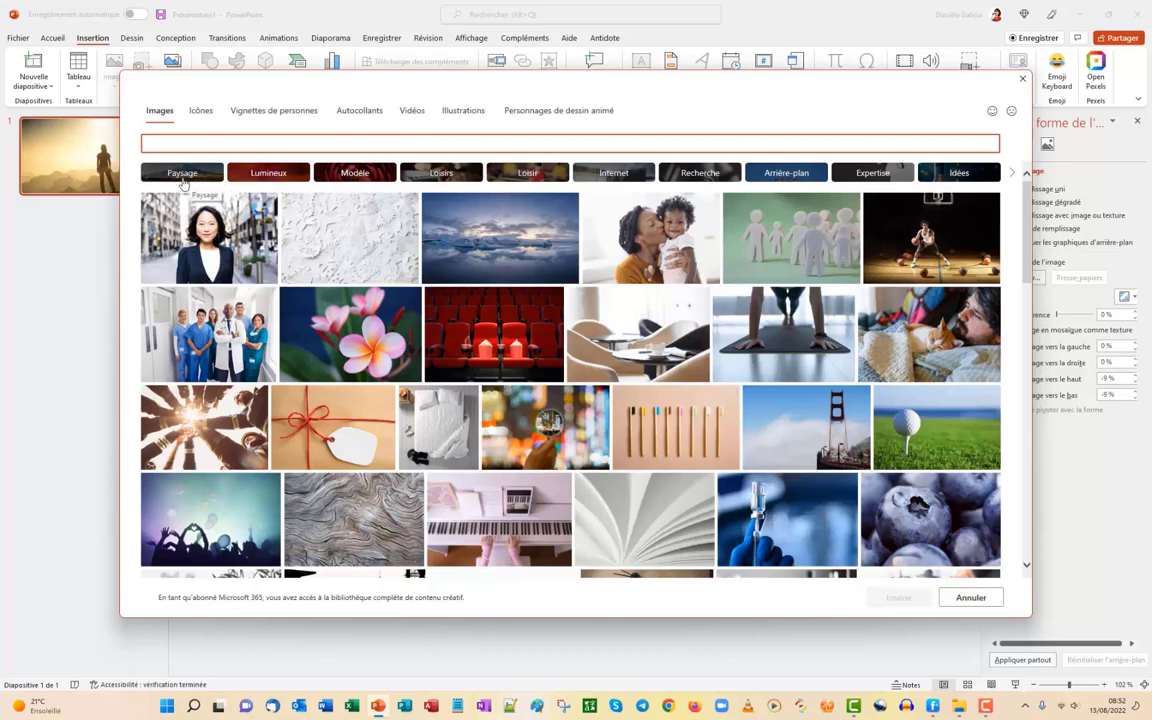
click(182, 175)
click(268, 174)
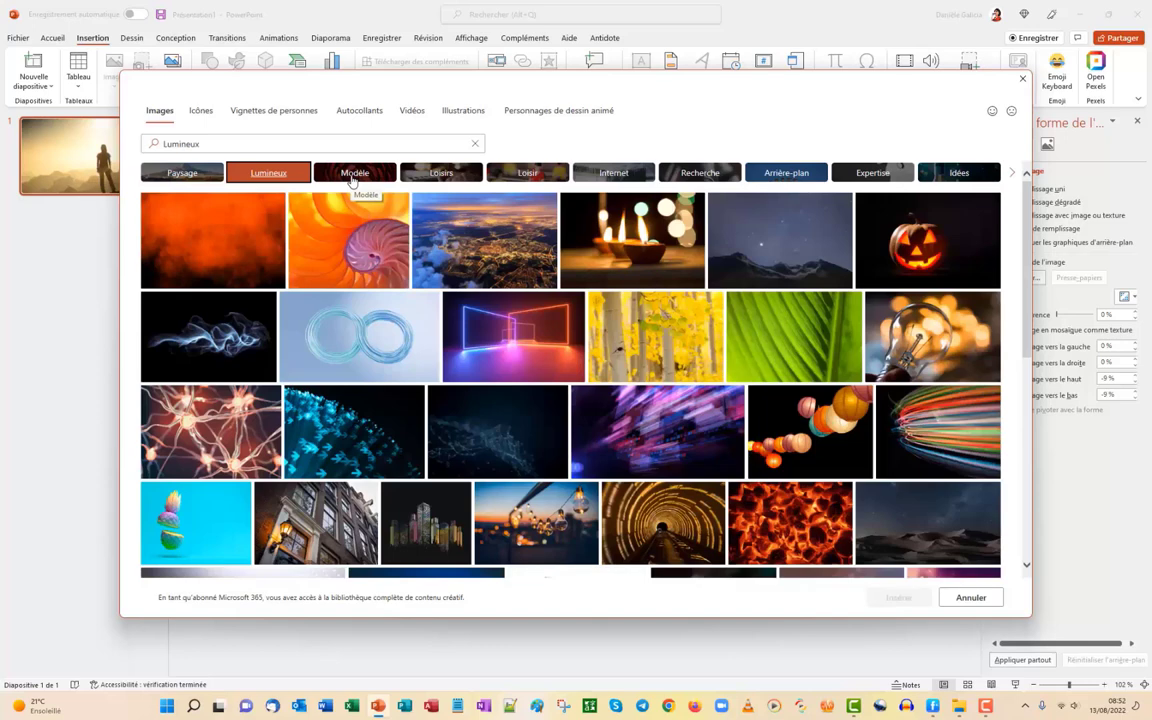
click(352, 176)
click(440, 174)
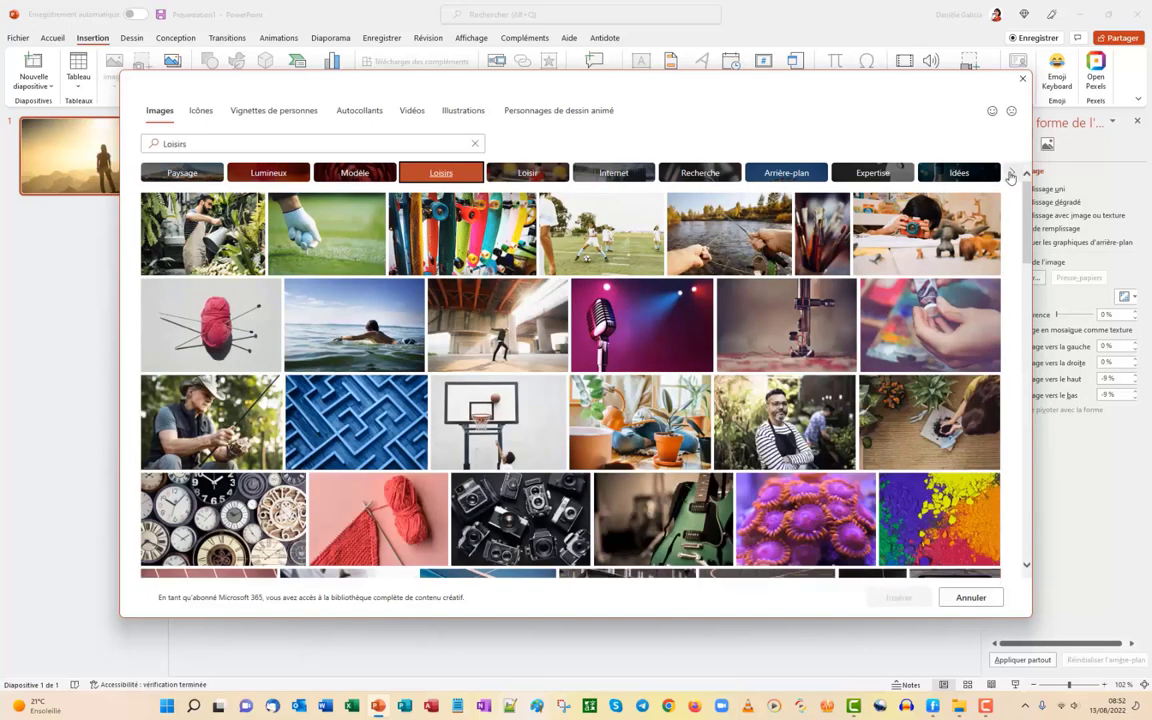
Step: Scroll through the remaining image categories and place focus in the search field
click(1010, 175)
click(1010, 175)
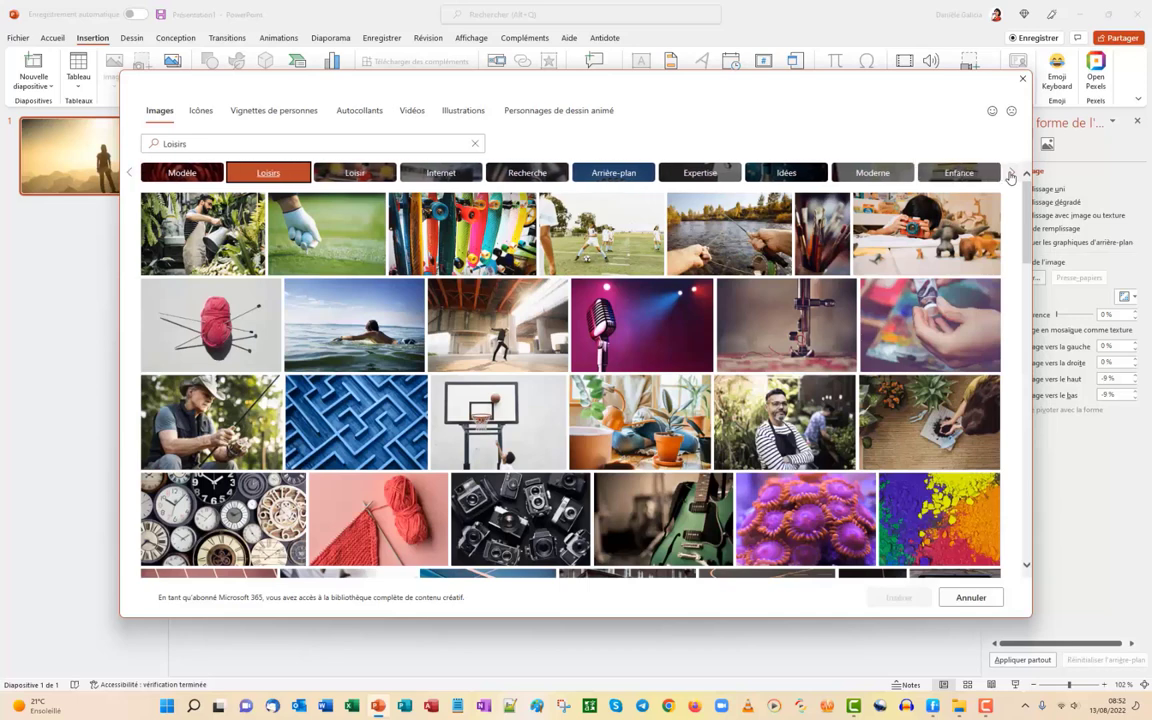
click(1010, 175)
click(1008, 176)
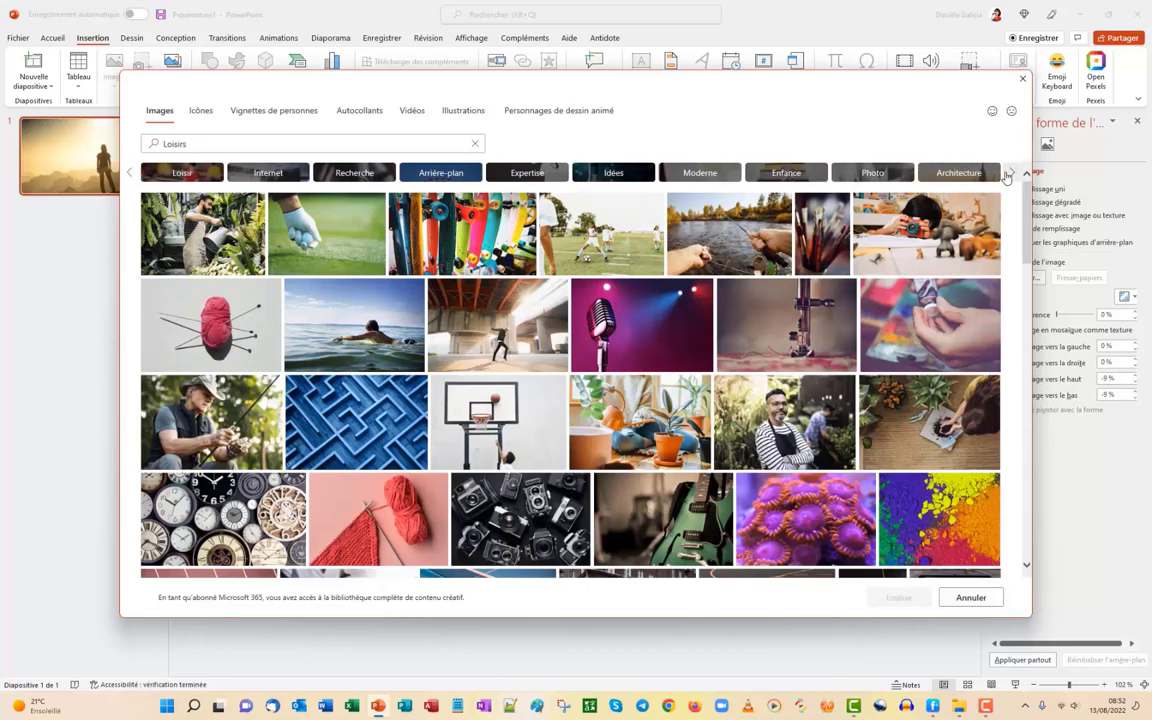
click(1008, 175)
click(1009, 176)
click(1010, 176)
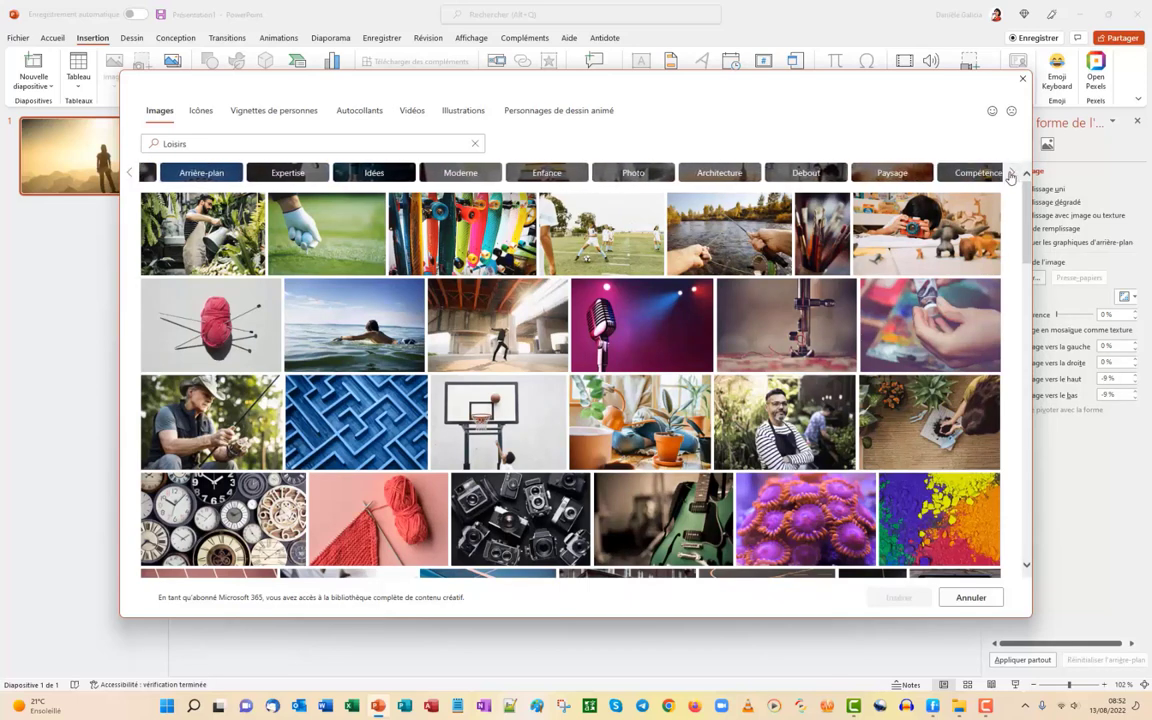
click(1010, 176)
click(202, 135)
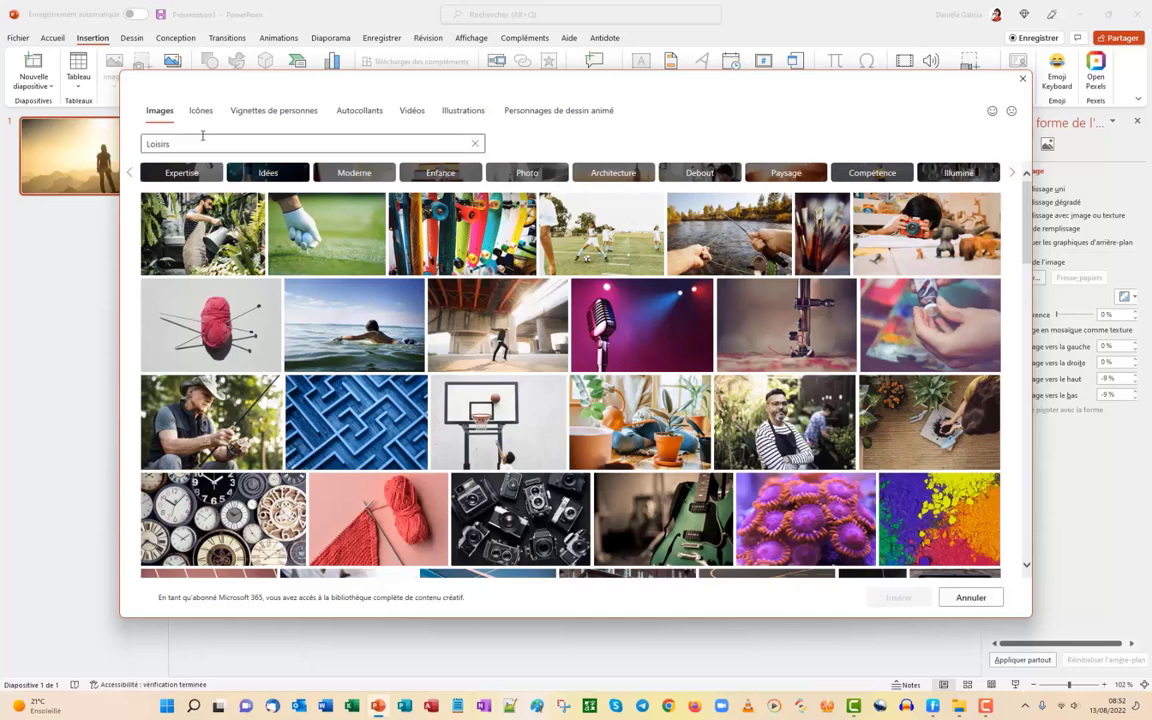
click(185, 130)
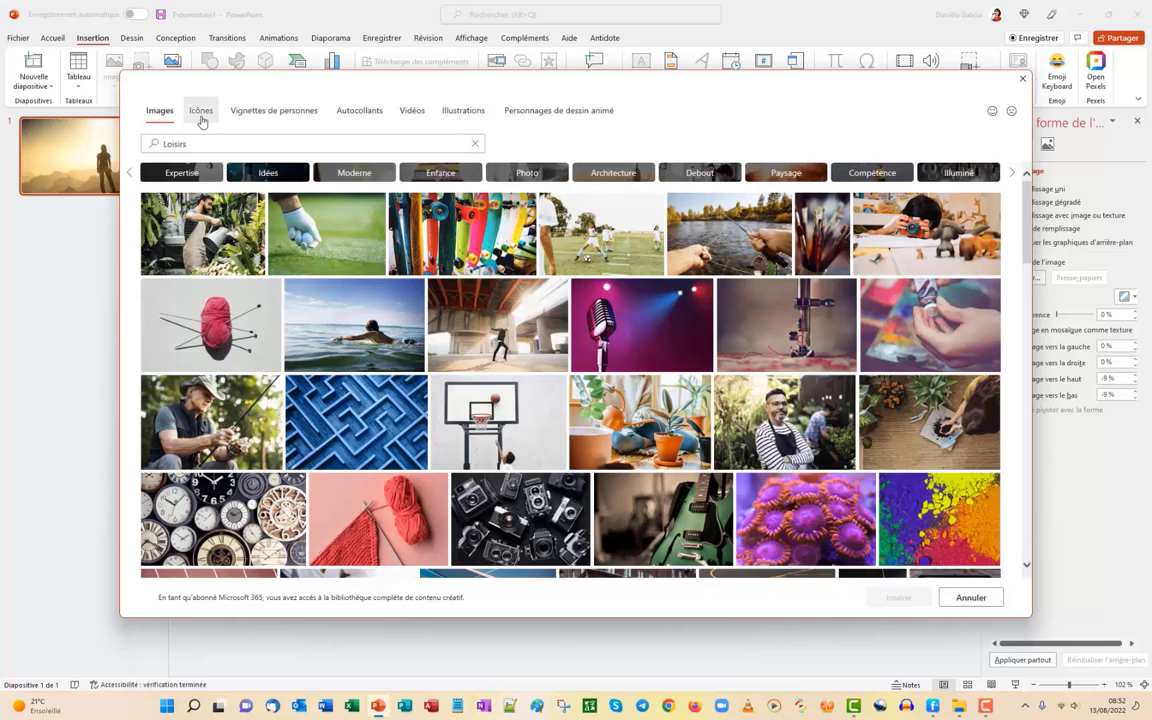
Step: Insert the yarn ball, threaded needle, tape measure and button icons onto the slide
click(201, 117)
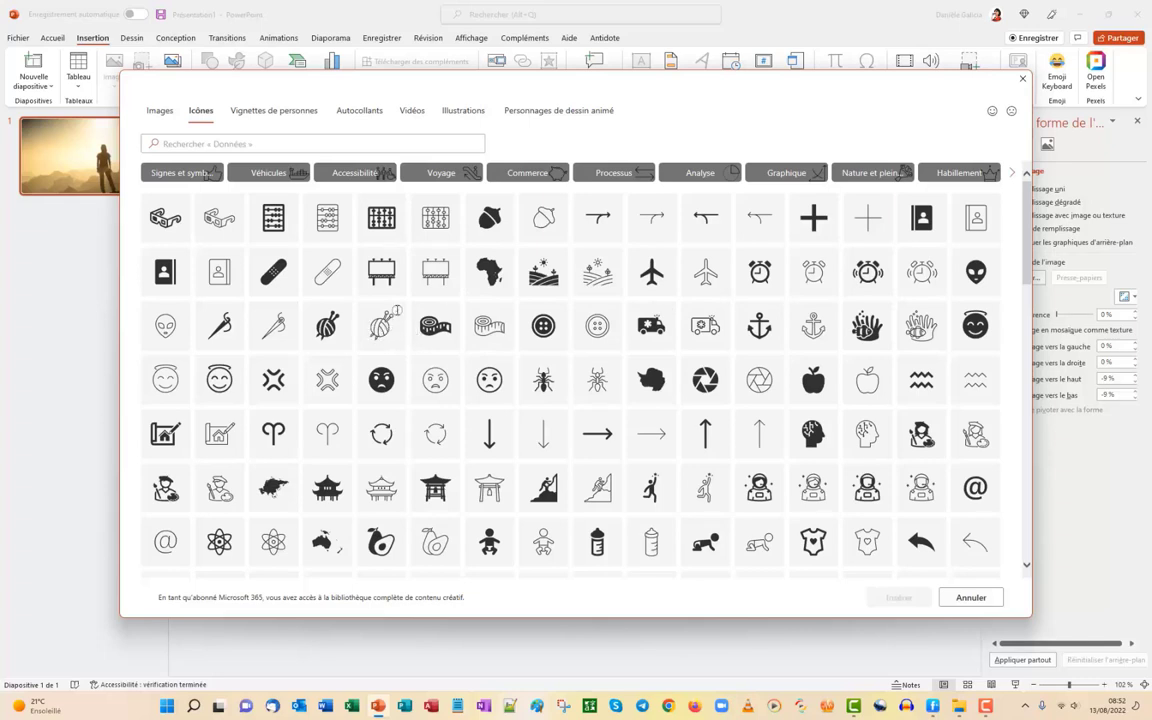
click(388, 326)
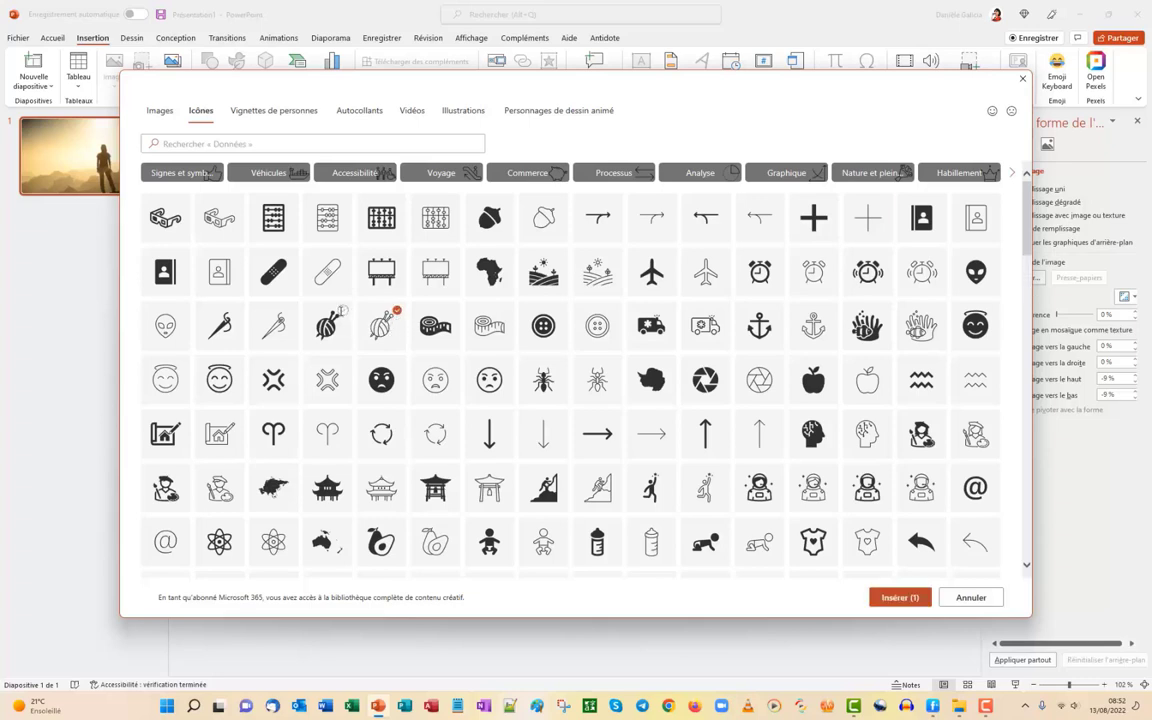
click(280, 305)
click(505, 309)
click(600, 322)
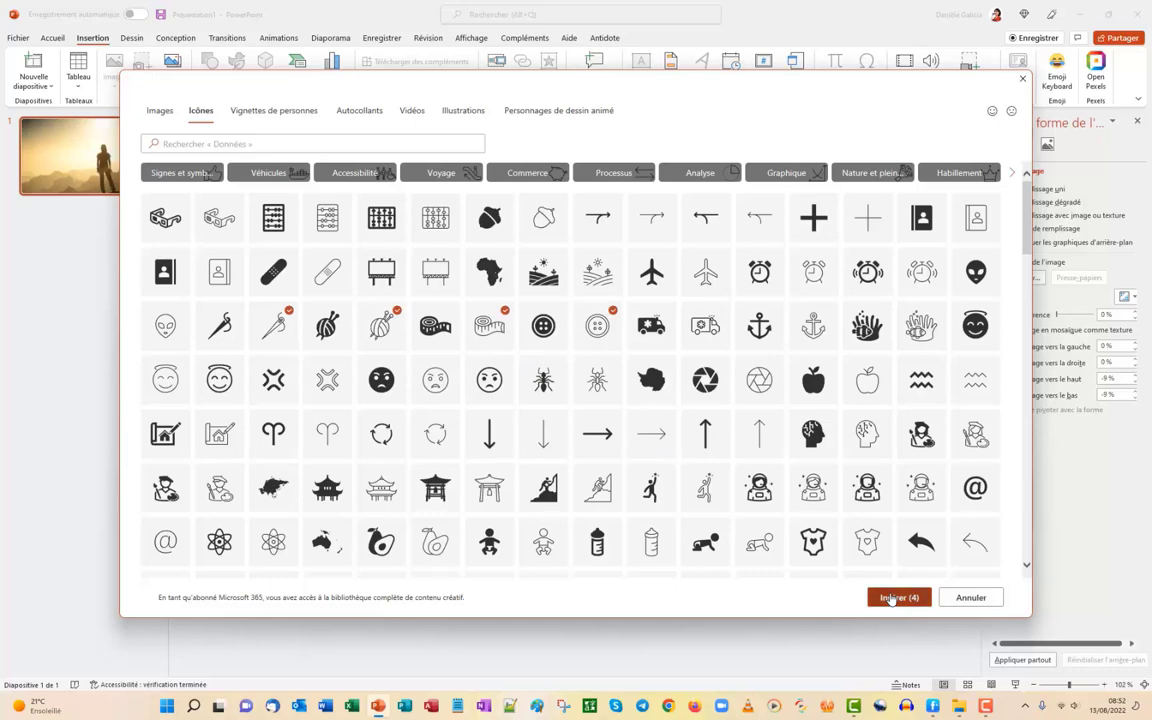
click(890, 598)
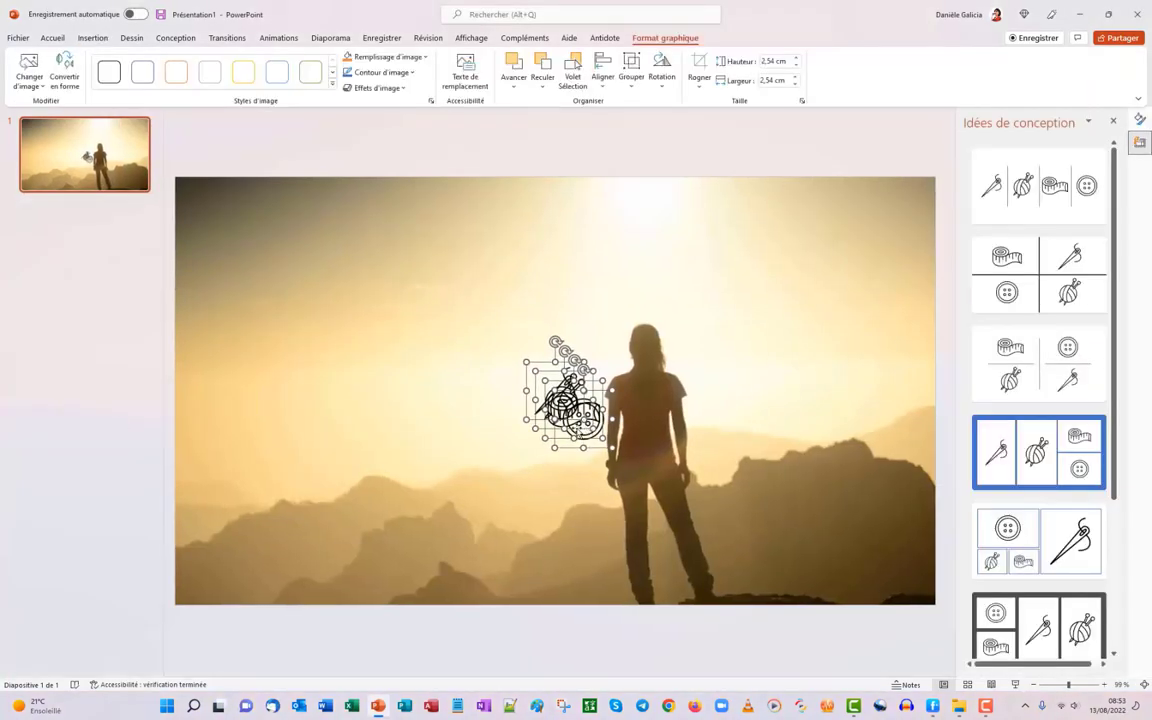
Step: Spread the stacked icons apart: button right, tape measure left, yarn ball up-left
click(735, 466)
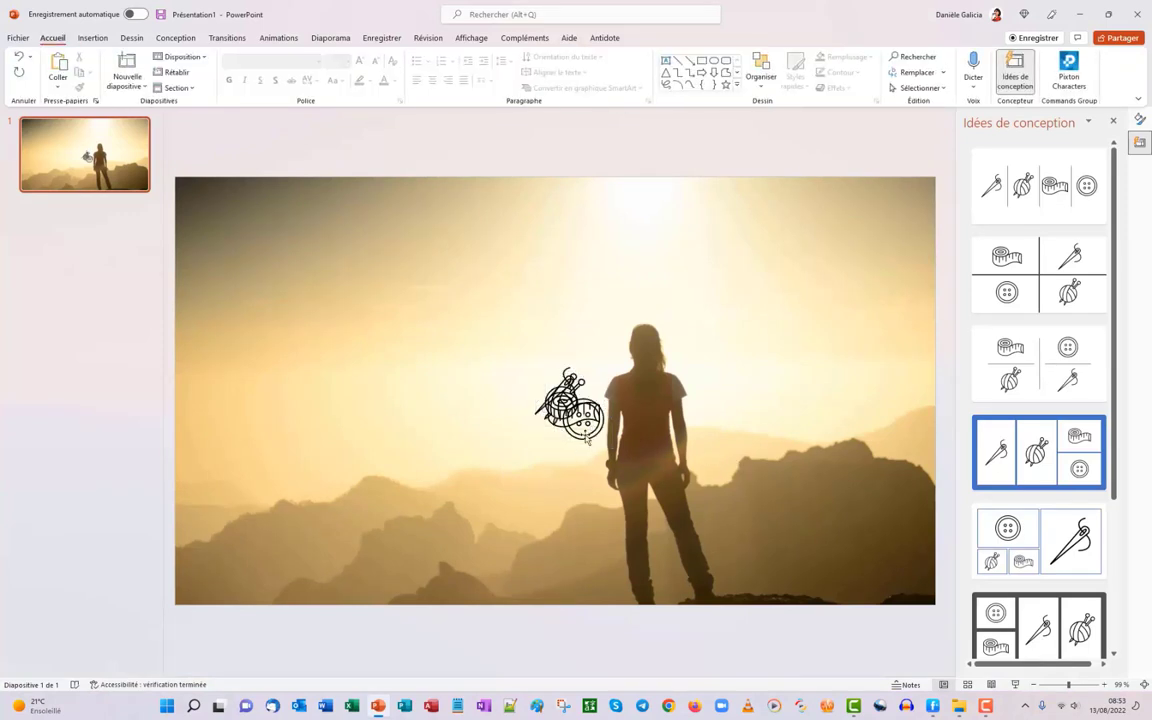
drag(585, 432, 748, 430)
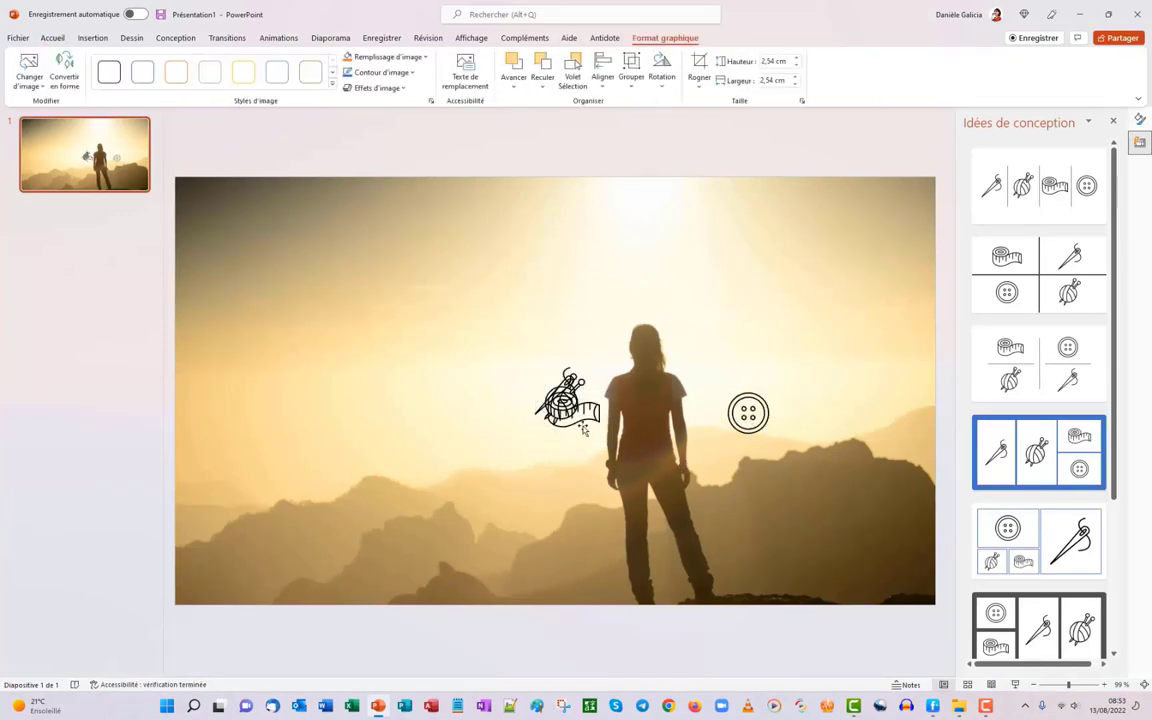
drag(580, 412, 362, 402)
drag(560, 395, 470, 312)
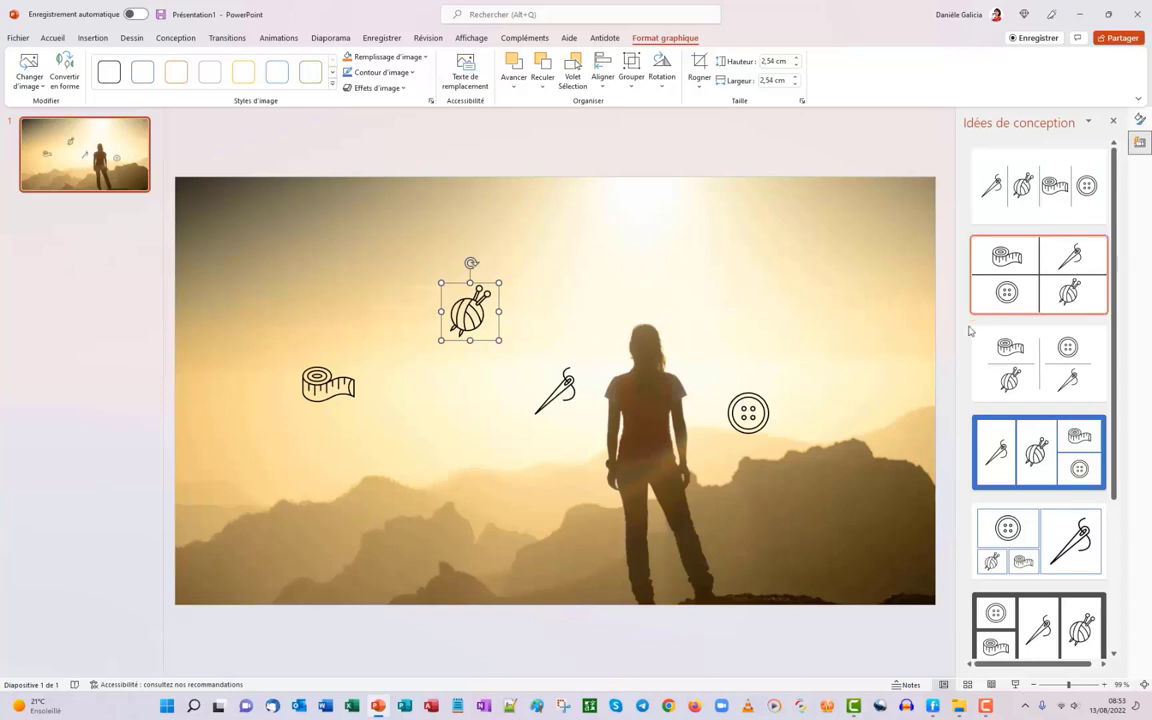
Step: Compare Designer ideas and apply the dark grey layout with white icon panels
click(1018, 265)
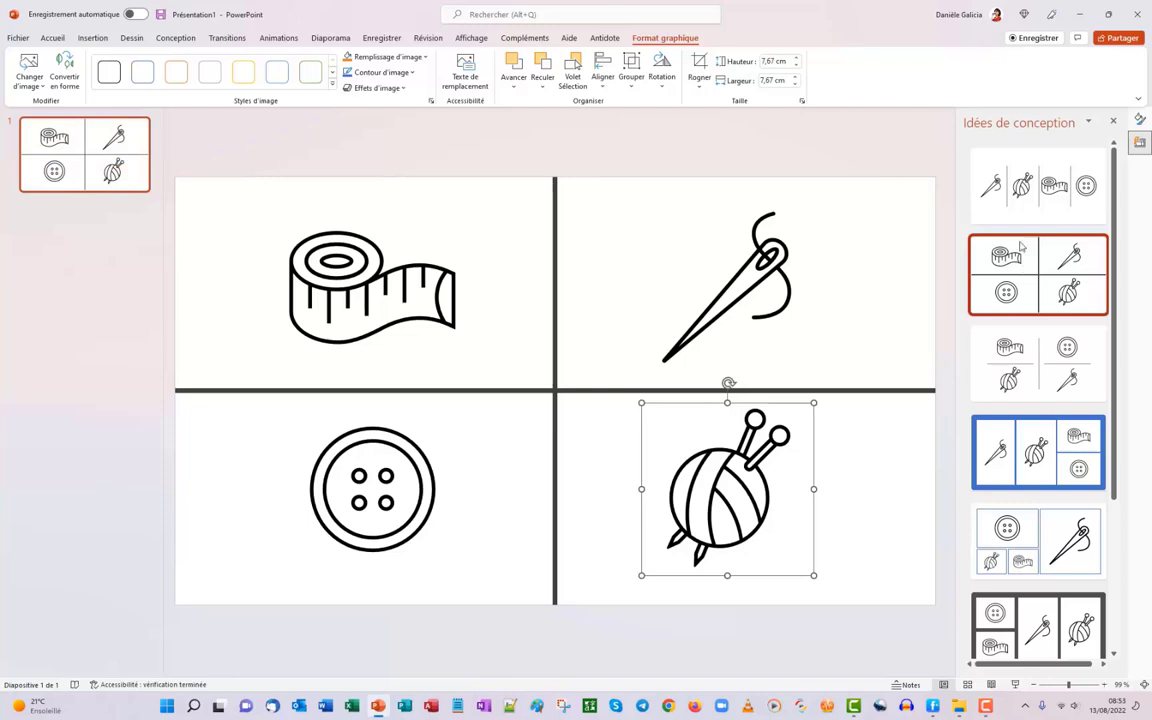
click(995, 175)
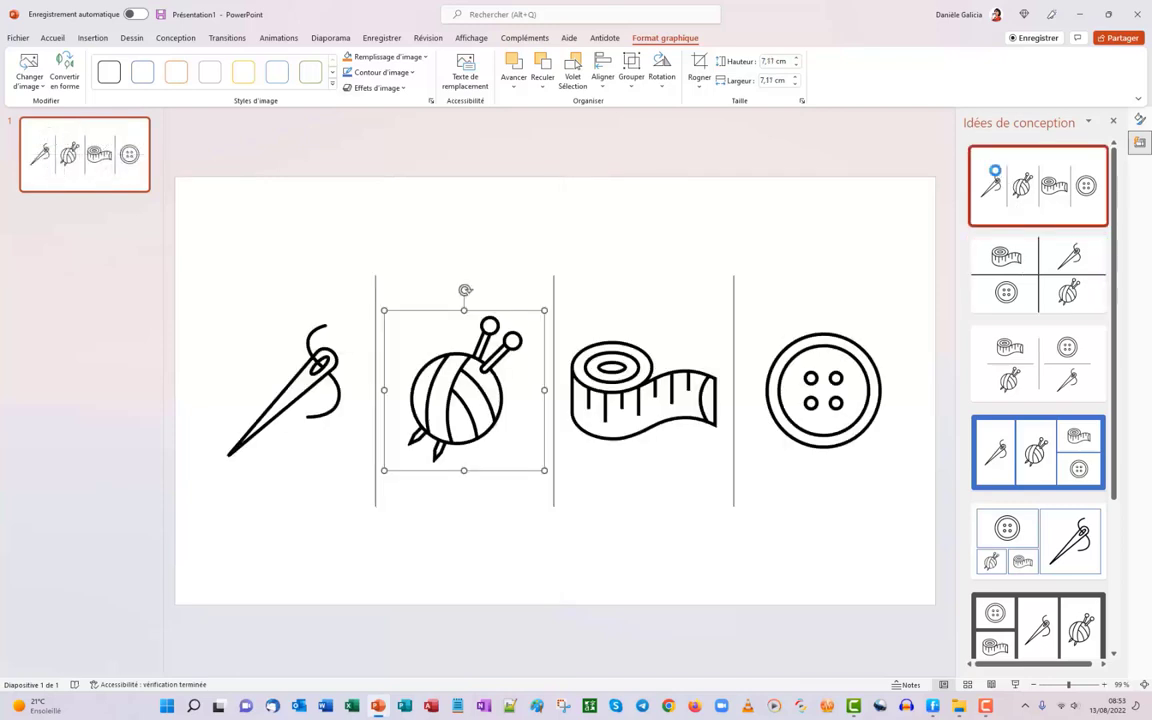
click(1024, 452)
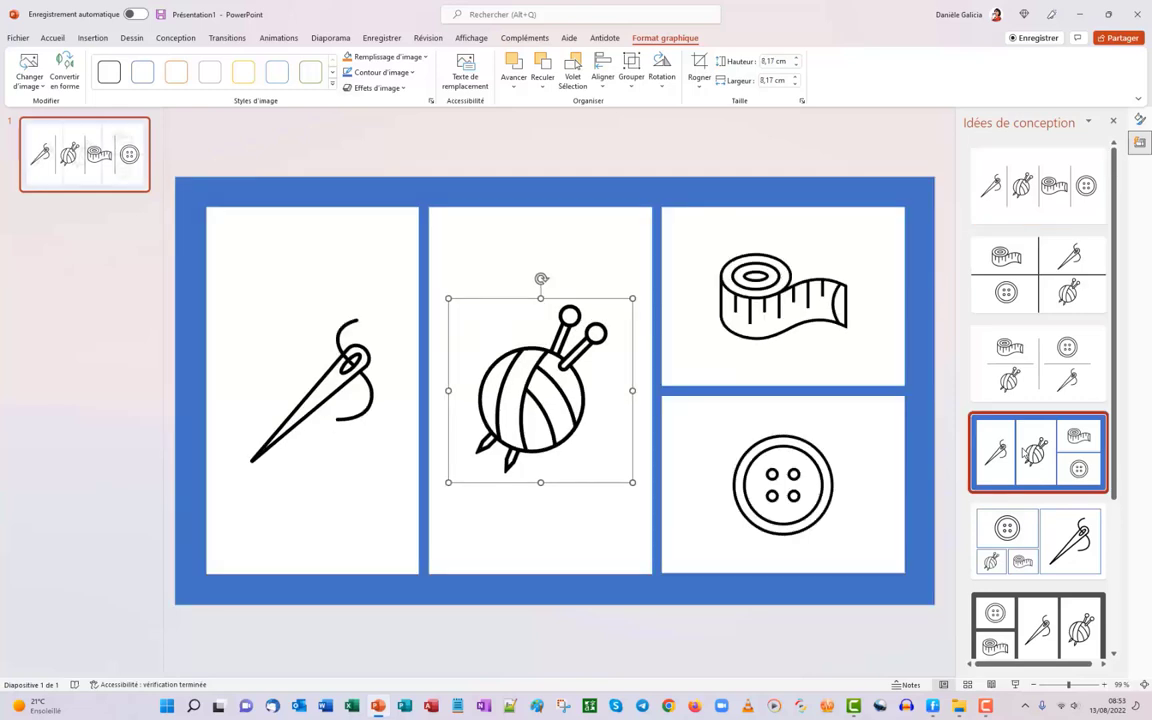
click(1050, 550)
scroll(1035, 627, down, 1)
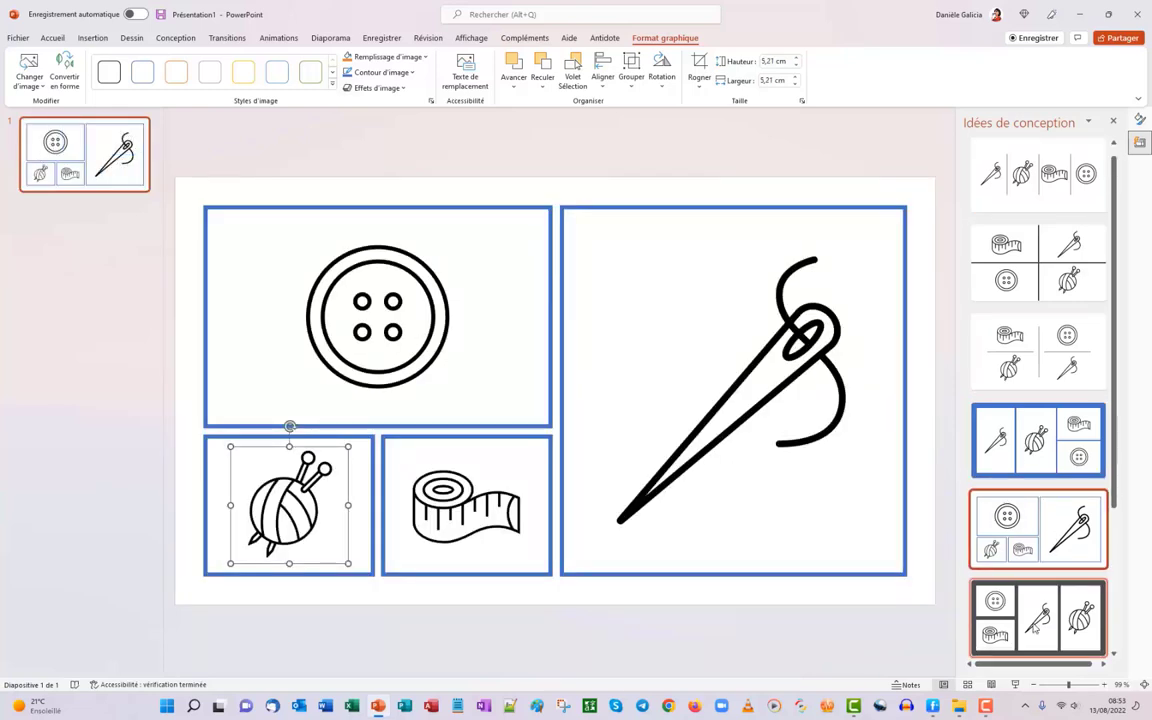
click(1035, 627)
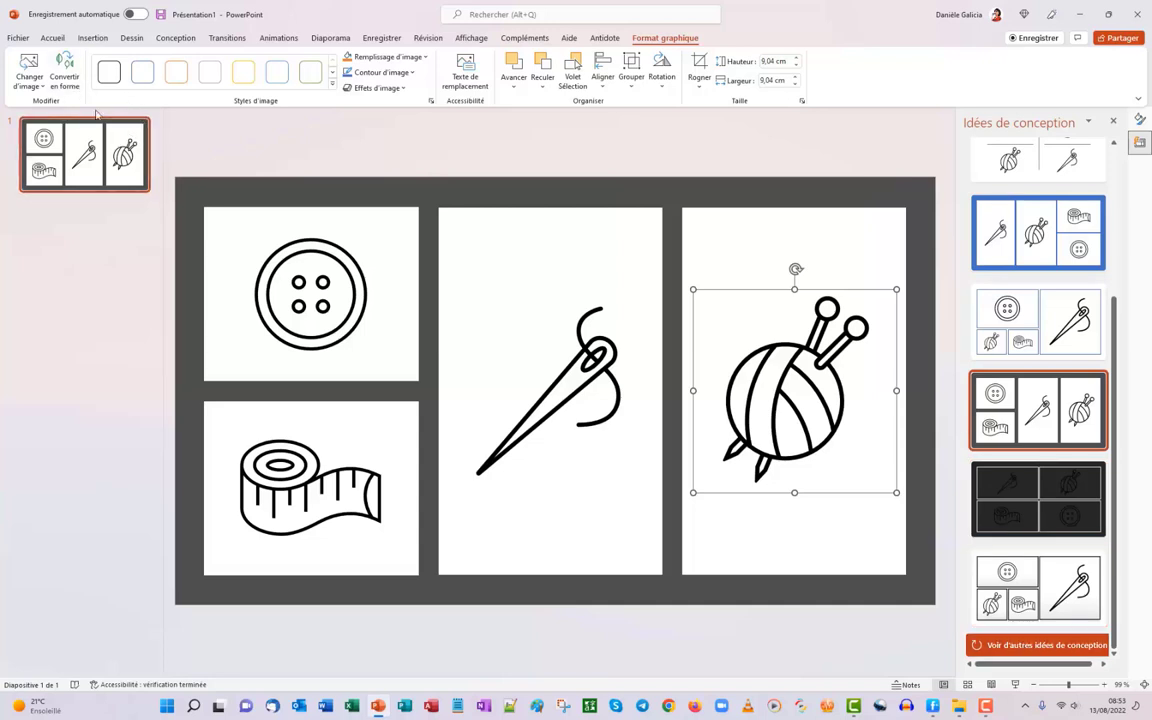
click(124, 128)
Step: Add a new blank slide after the first one
click(92, 38)
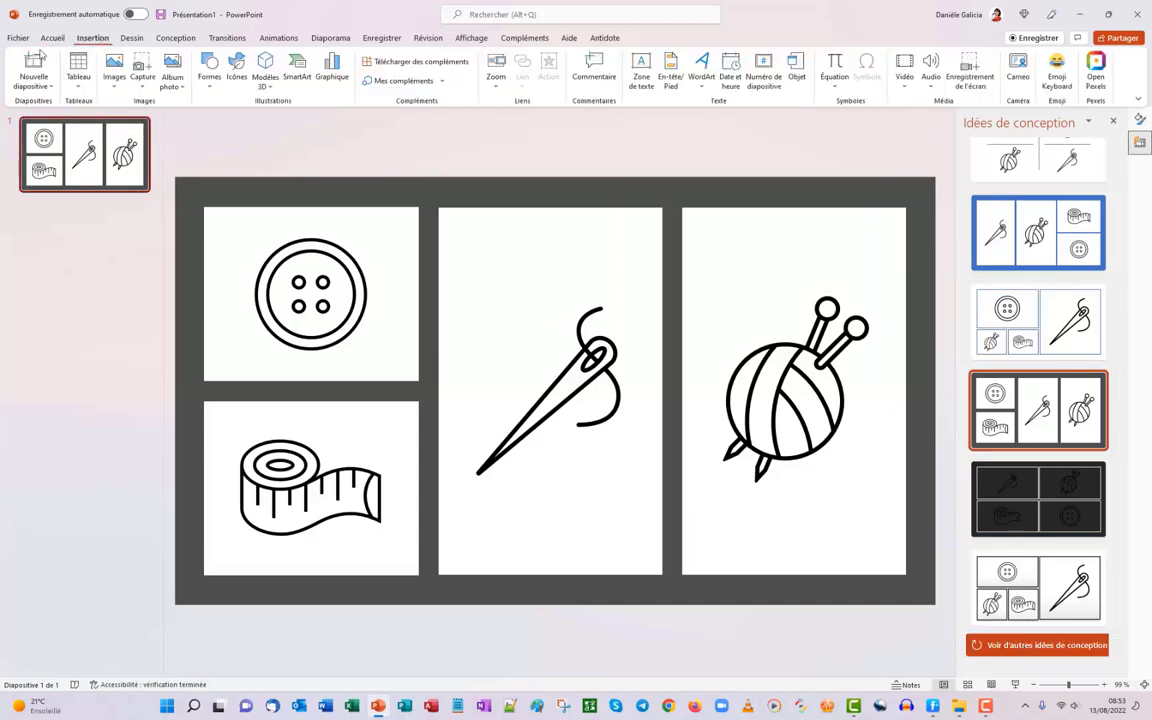
click(33, 82)
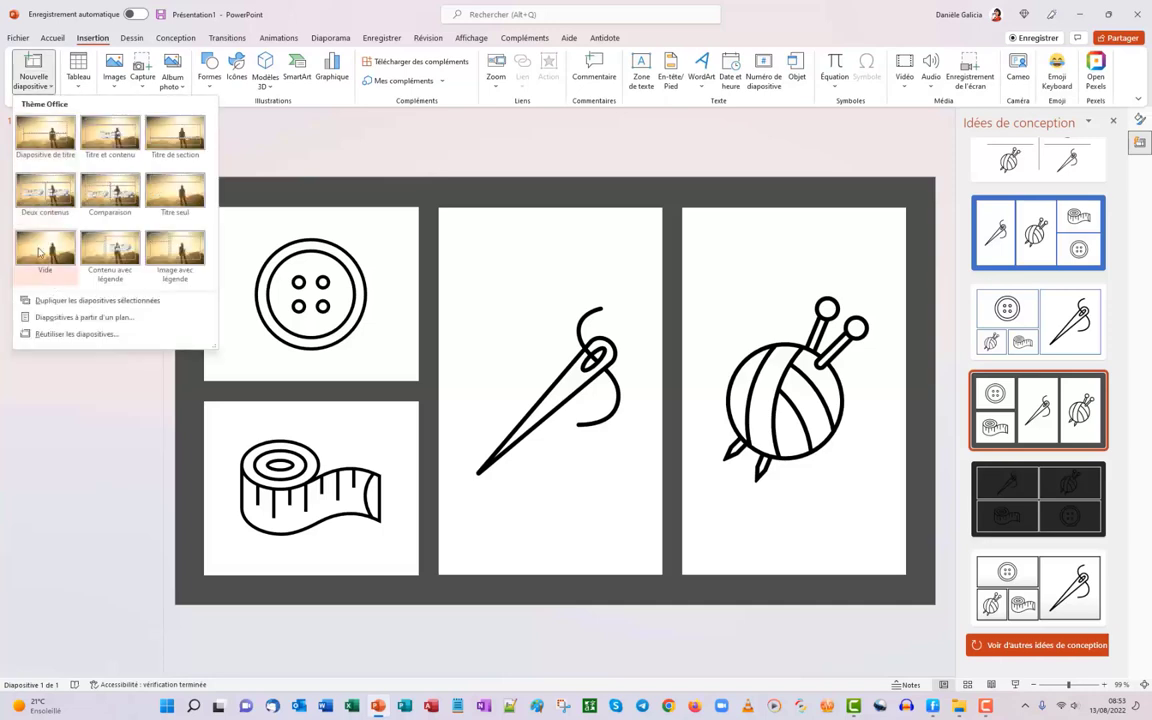
click(45, 248)
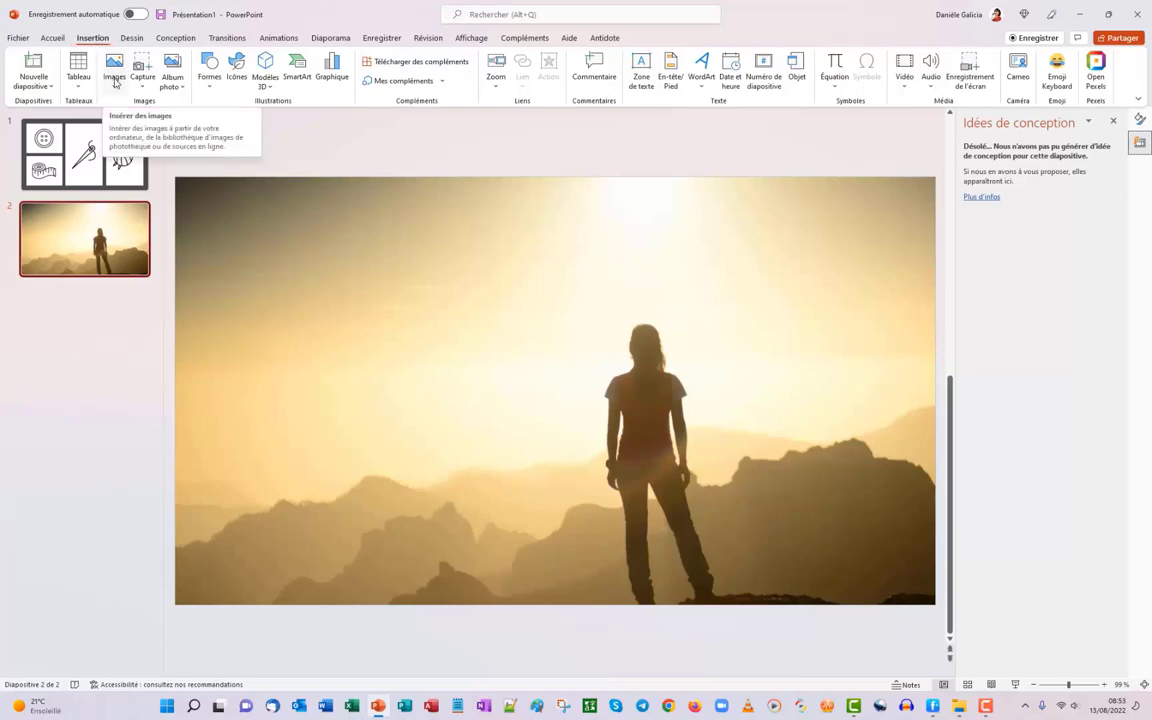
Step: Insert an excited orange cat sticker from the Chat en peluche set
click(115, 82)
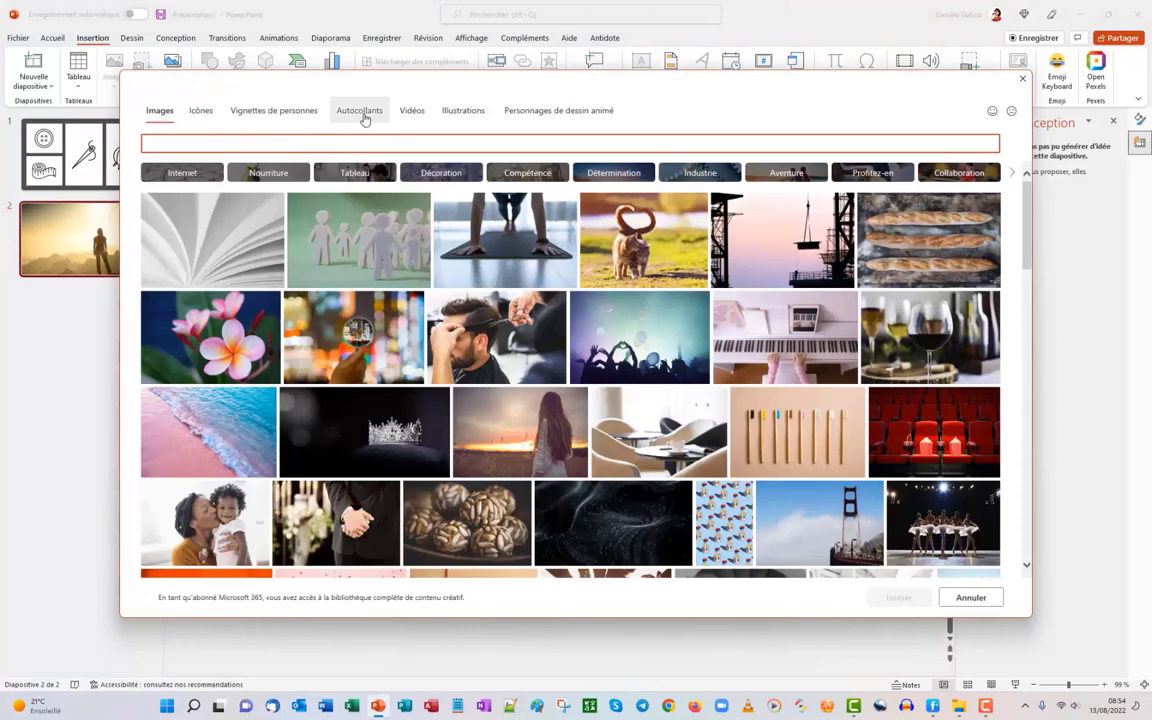
click(362, 112)
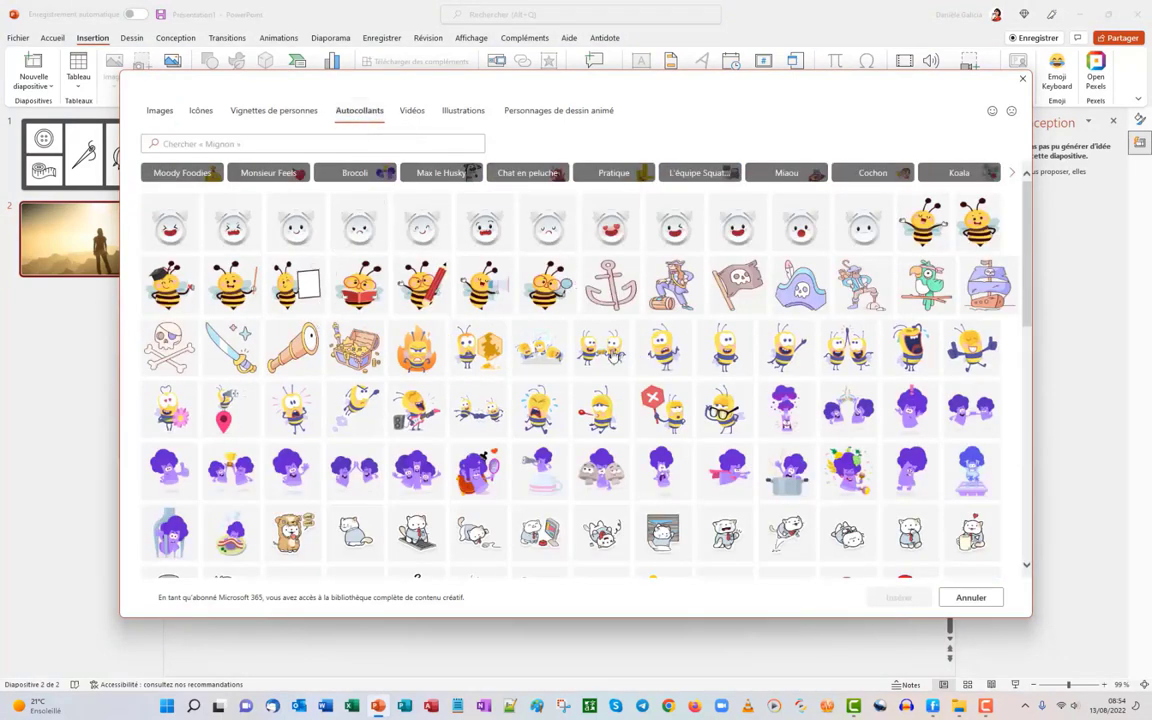
click(184, 174)
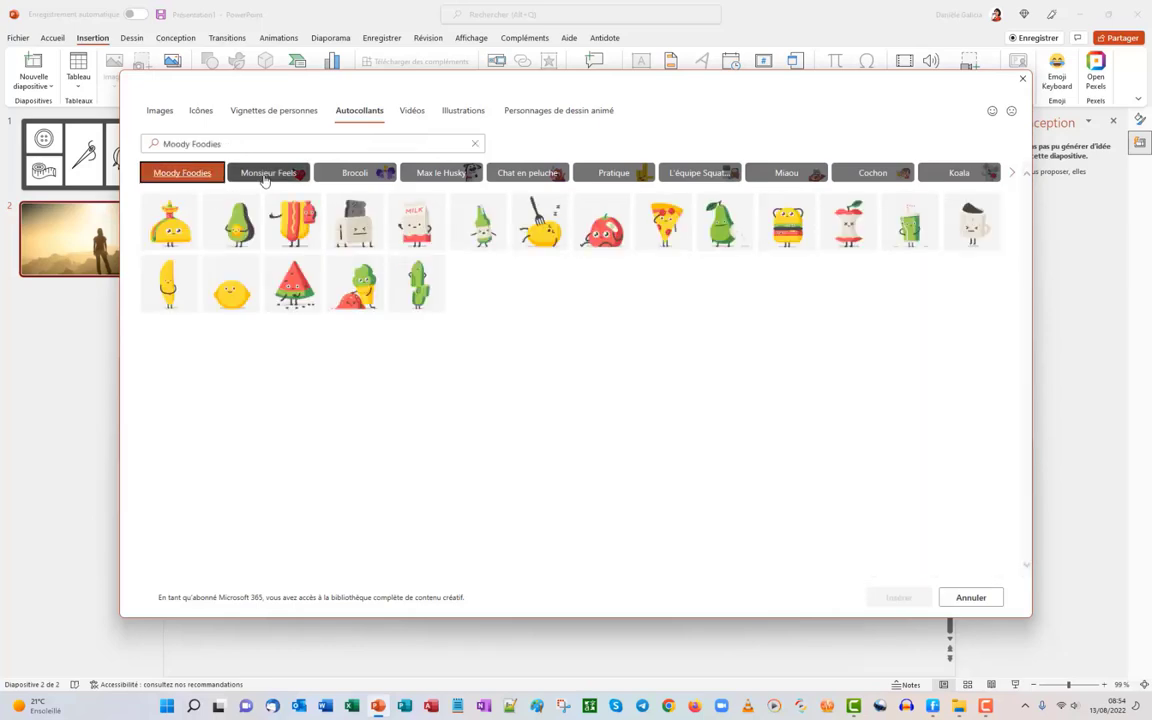
click(267, 176)
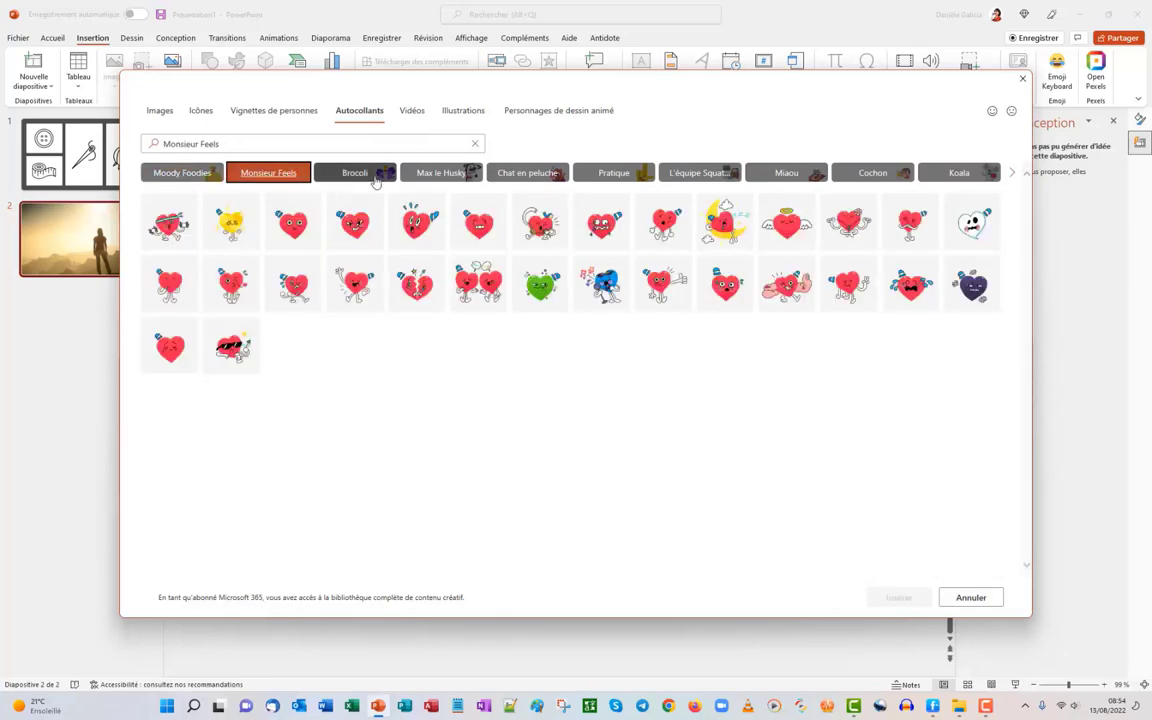
click(362, 177)
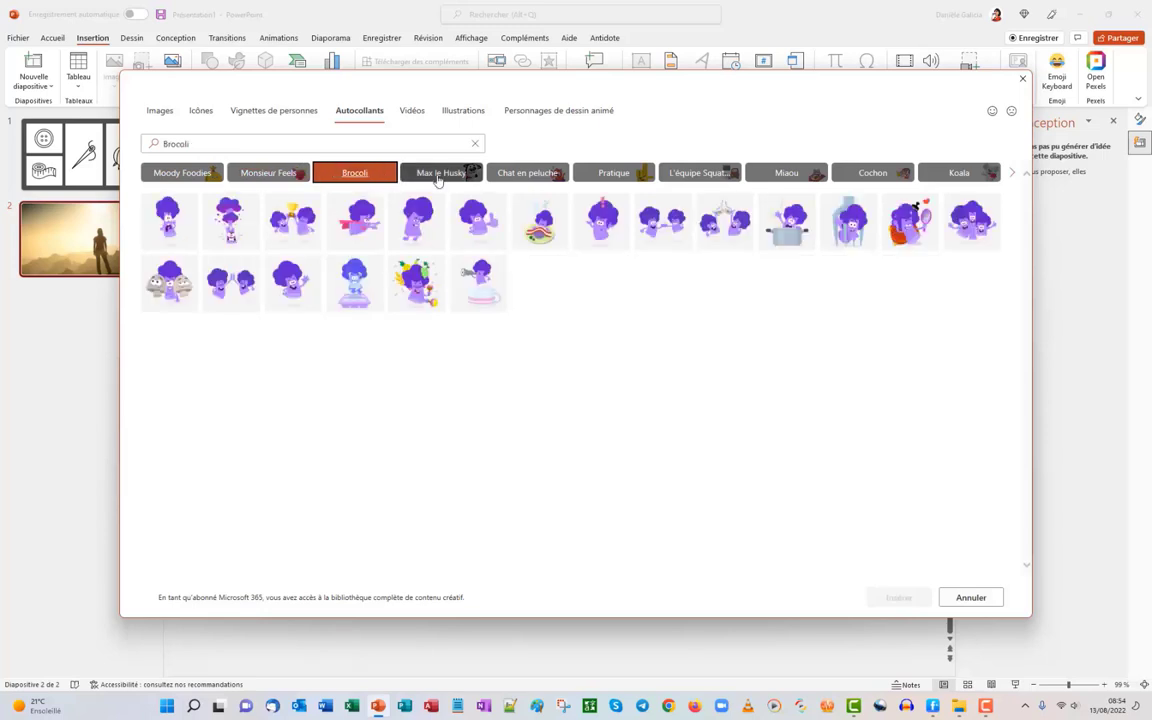
click(440, 175)
click(533, 176)
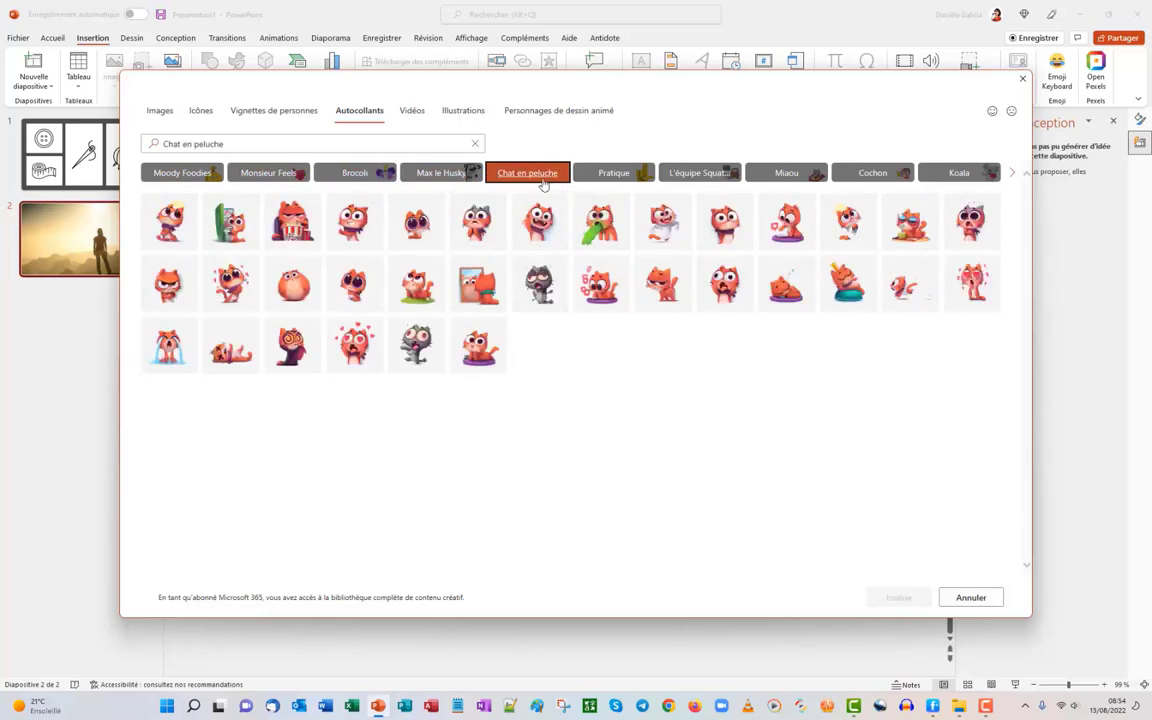
click(537, 228)
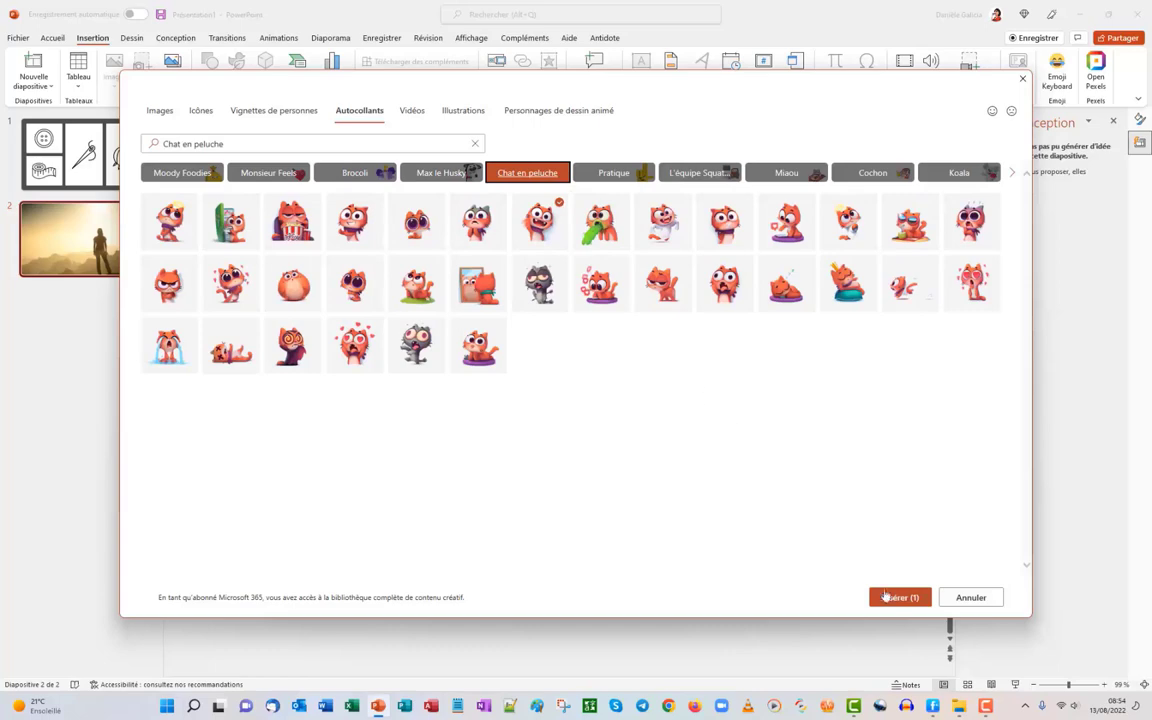
click(897, 598)
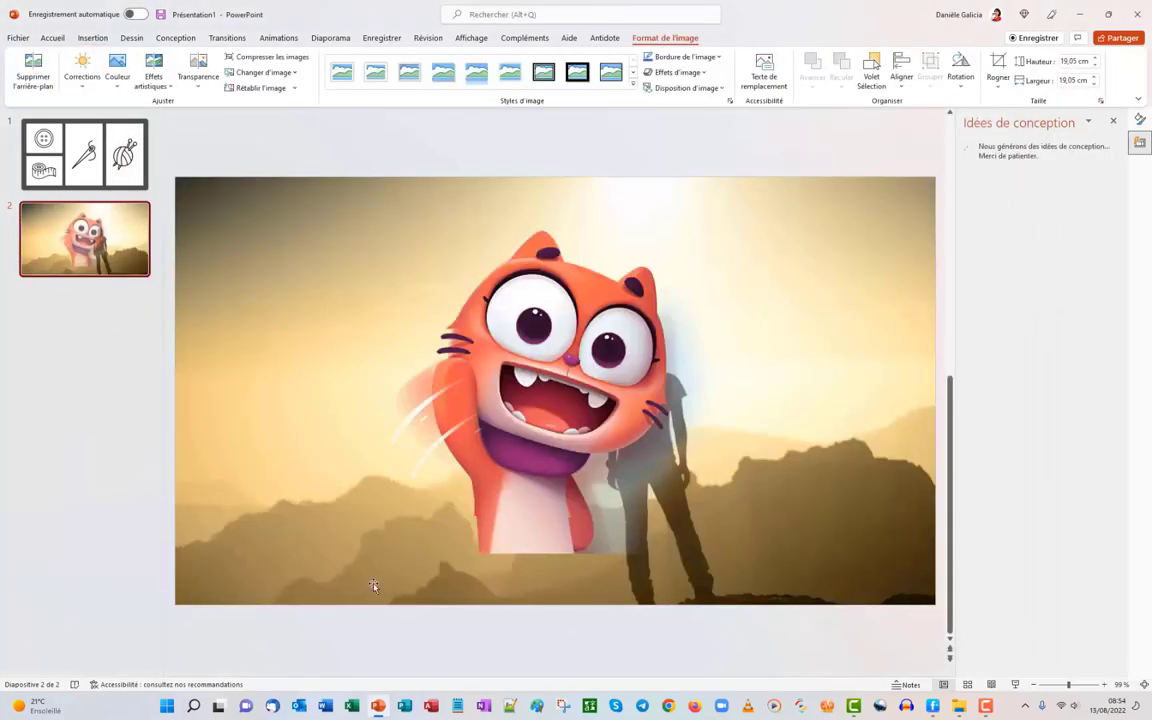
Step: Move the cat sticker to the lower left, shrink it, and undo a trial Designer idea
mouse_move(531, 416)
mouse_down()
mouse_move(321, 430)
mouse_move(323, 460)
mouse_up()
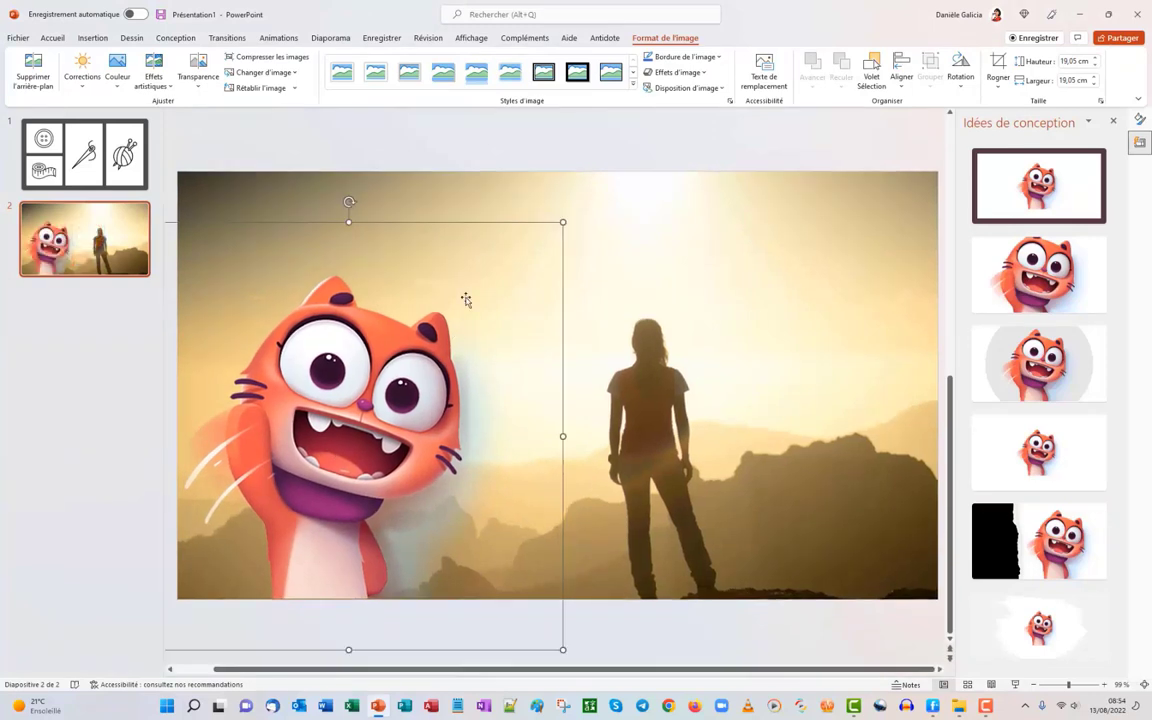
drag(563, 221, 491, 294)
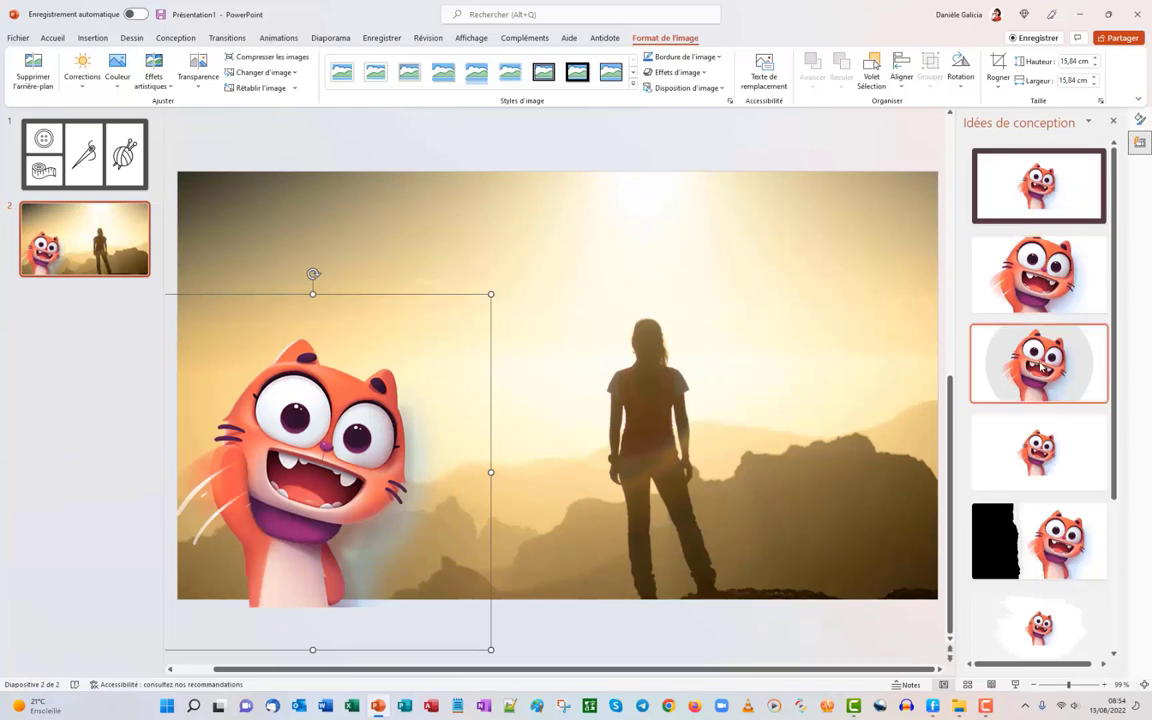
click(1040, 368)
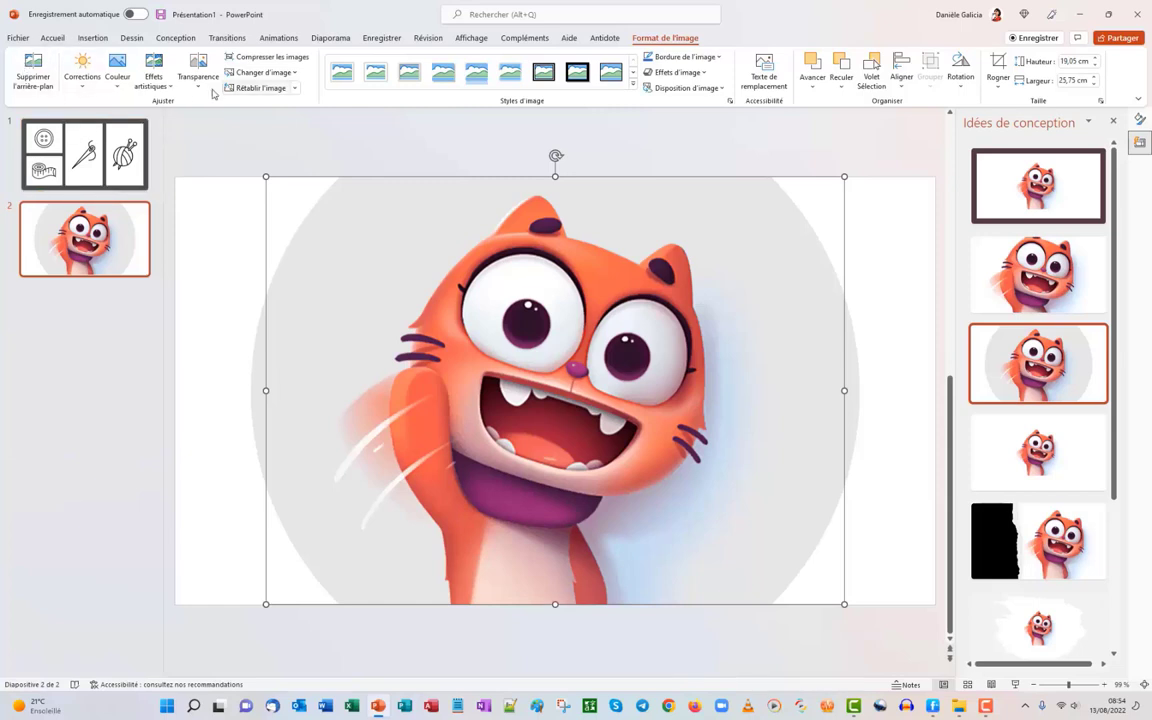
click(52, 37)
click(18, 57)
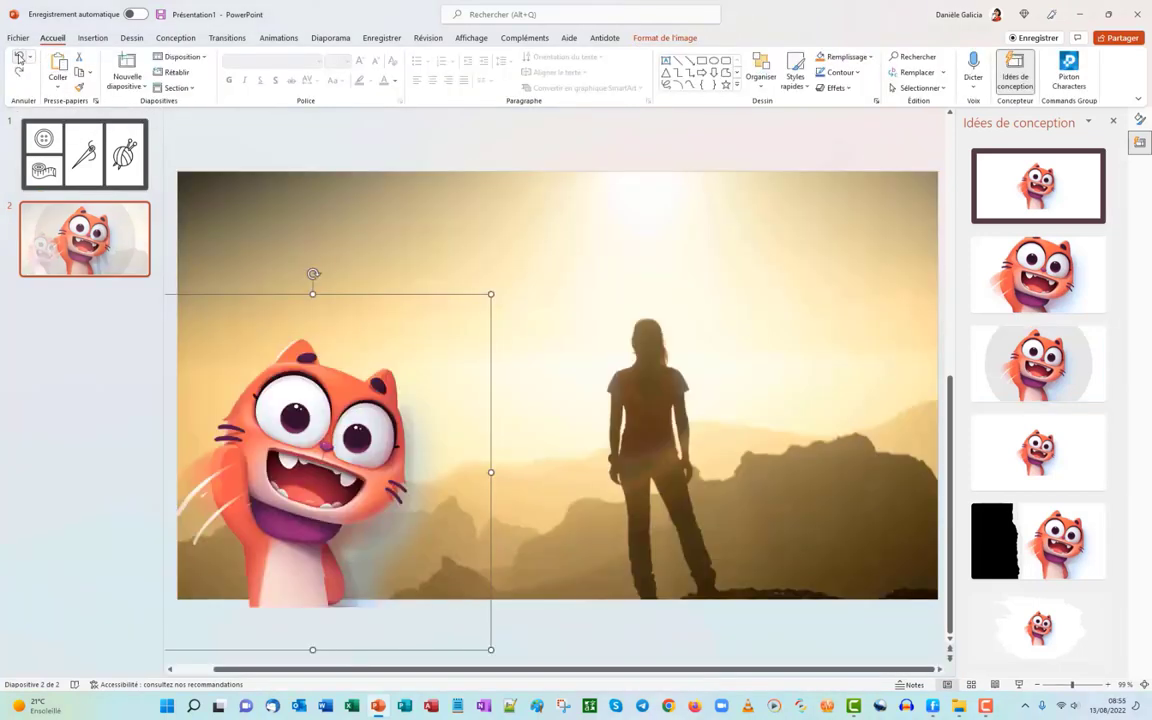
click(687, 534)
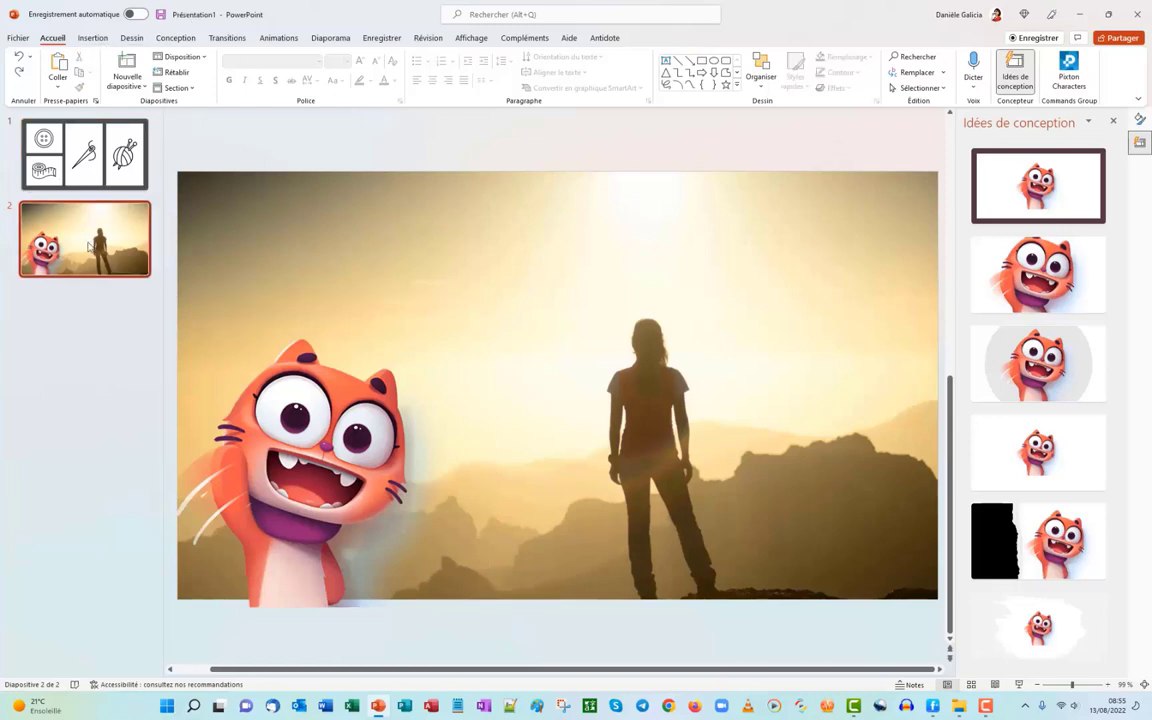
Step: Duplicate slide 2 as slide 3 and delete the cat sticker from it
right_click(90, 250)
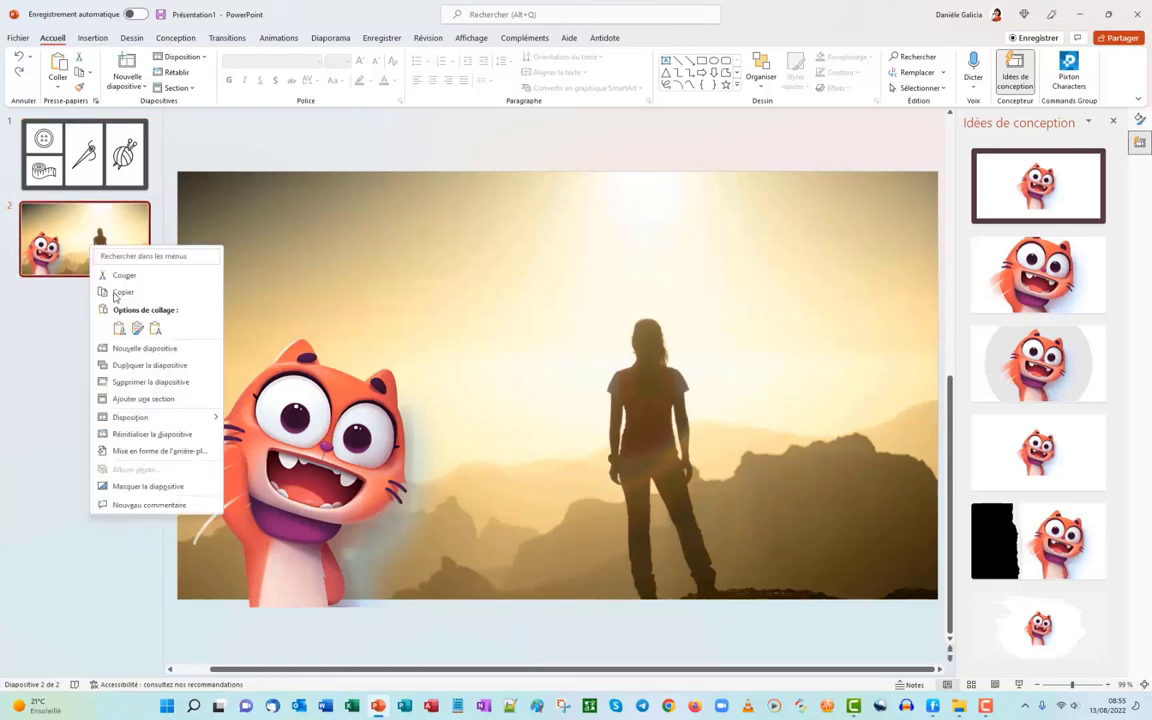
click(130, 366)
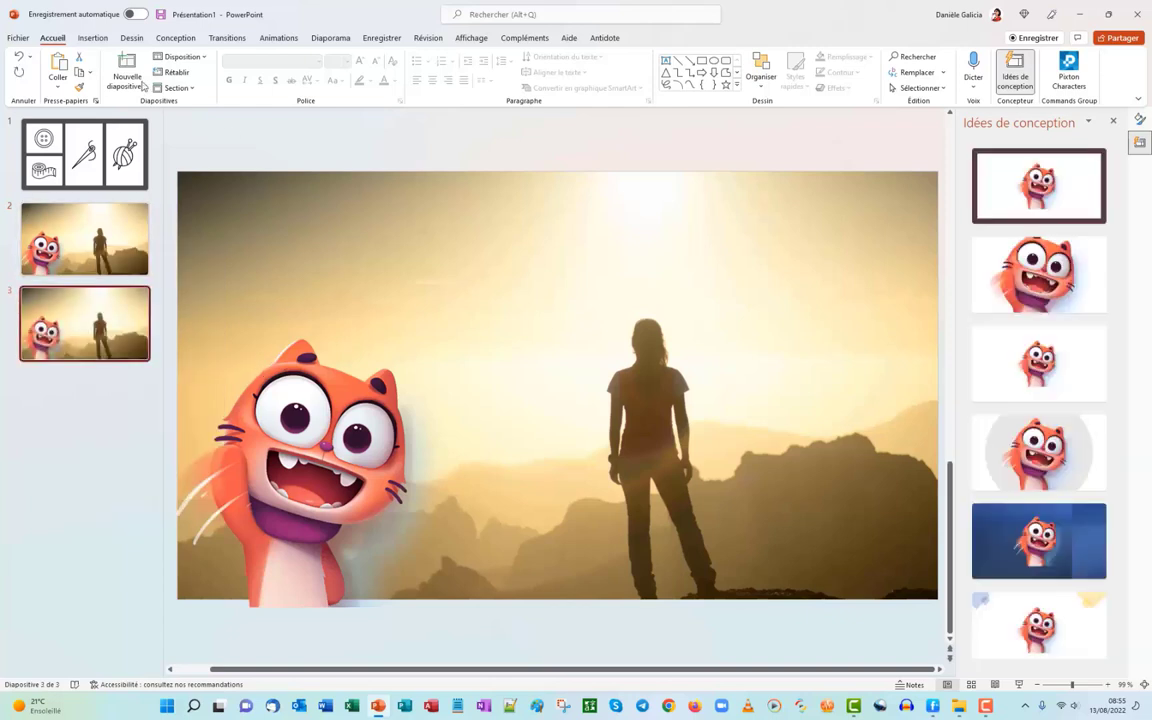
click(369, 470)
key(Delete)
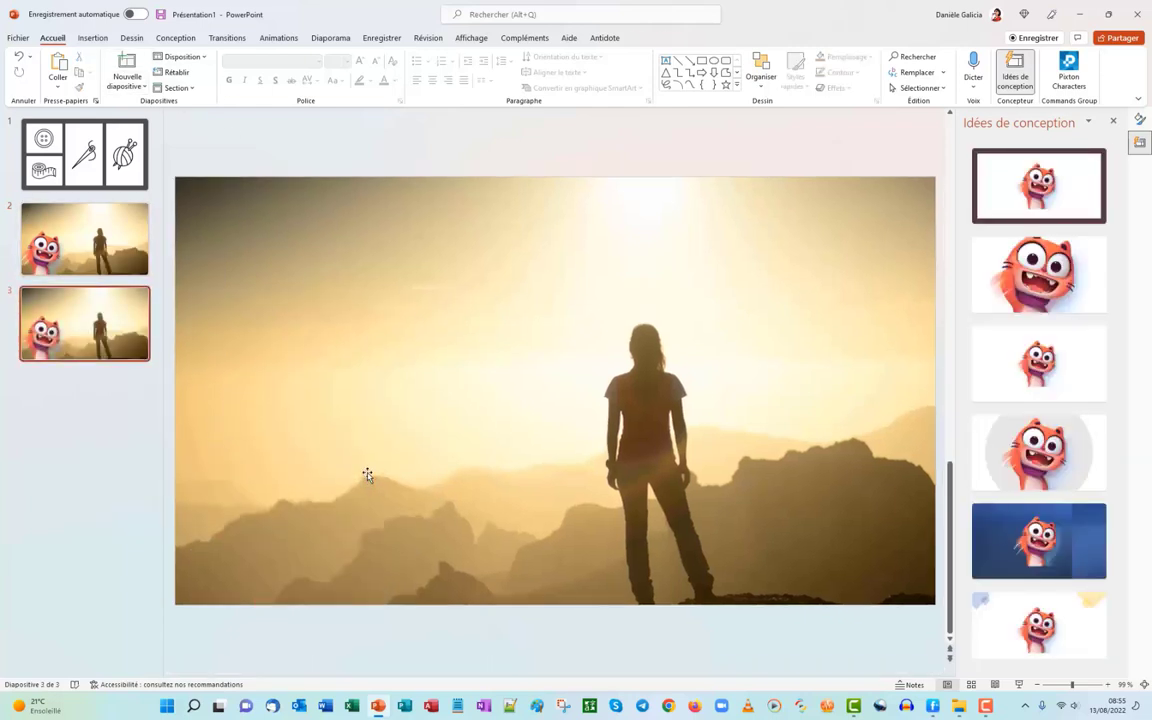
Step: Insert the yellow-and-grey leaf wreath illustration from the stock Illustrations onto slide 3
click(87, 41)
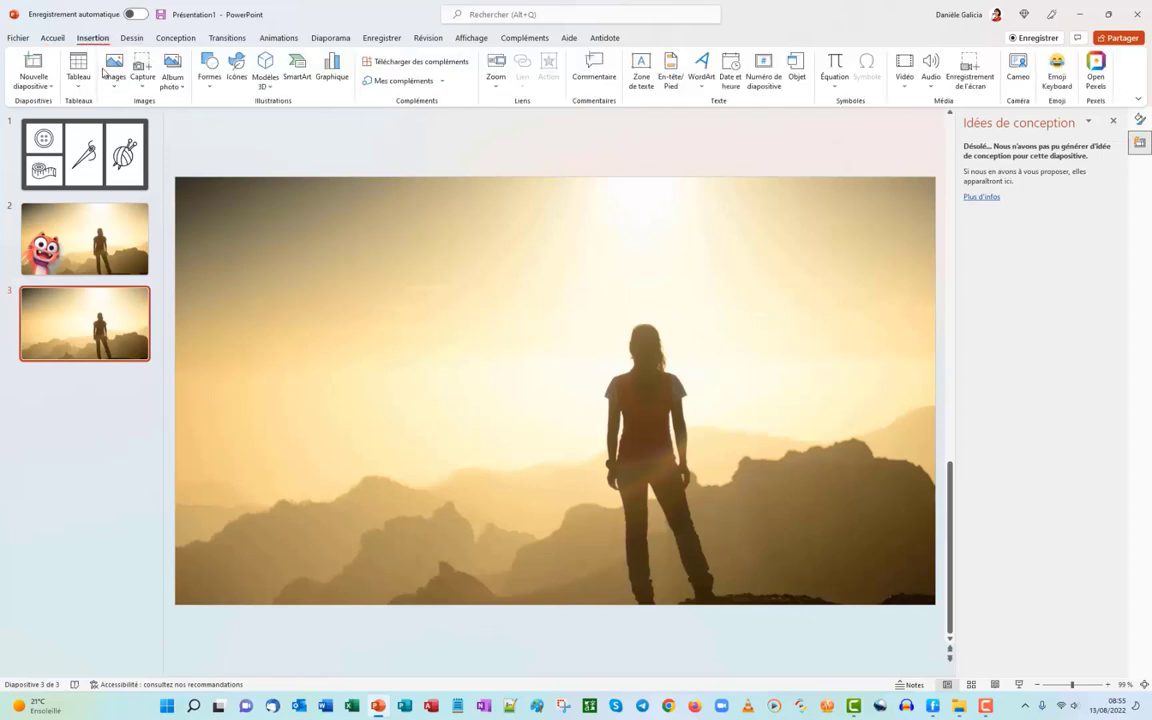
click(113, 72)
click(140, 127)
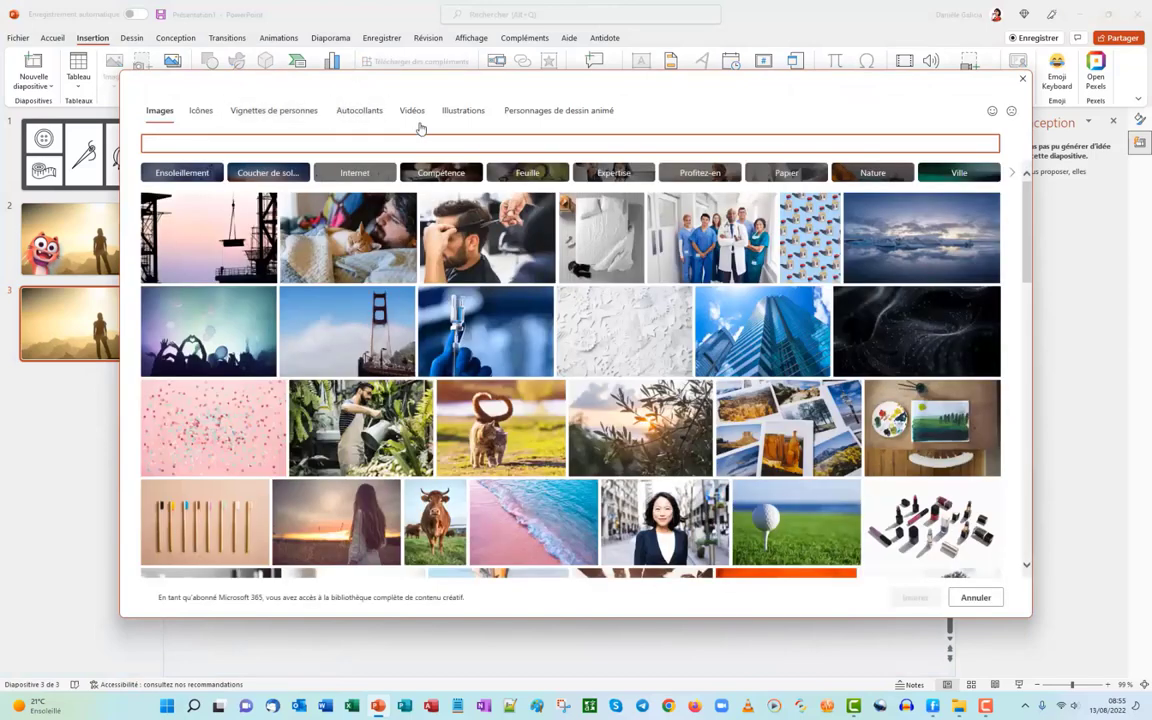
click(463, 112)
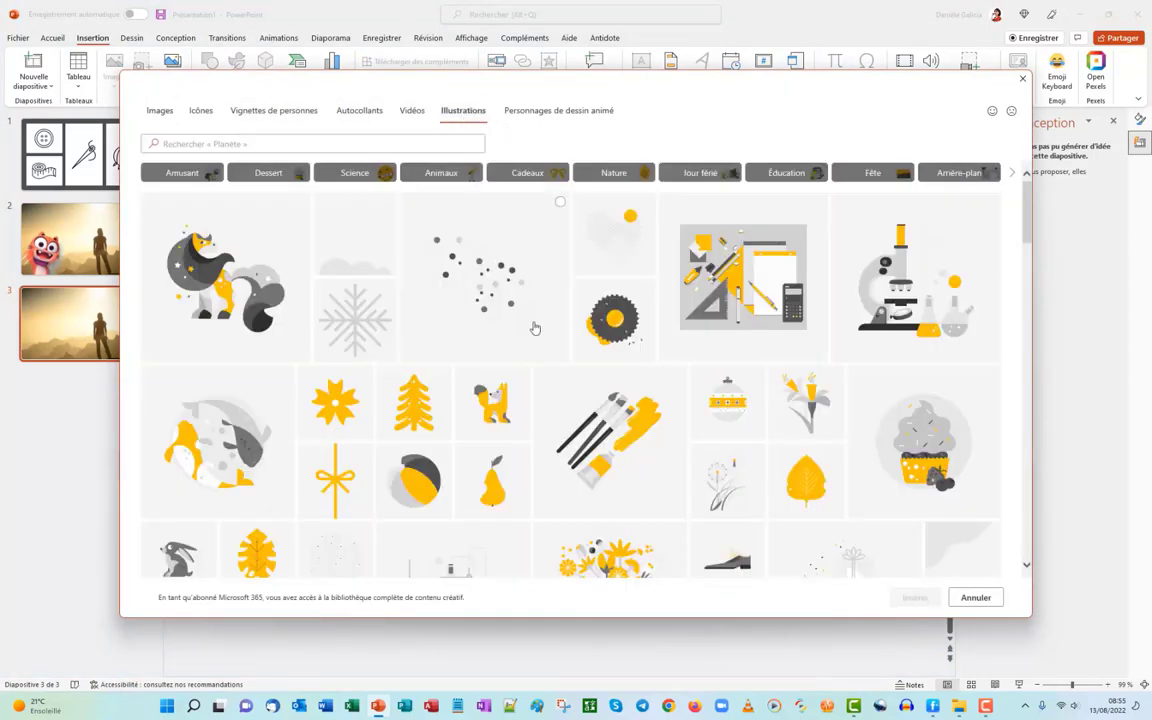
scroll(535, 328, down, 1)
scroll(540, 327, down, 3)
scroll(540, 327, down, 3)
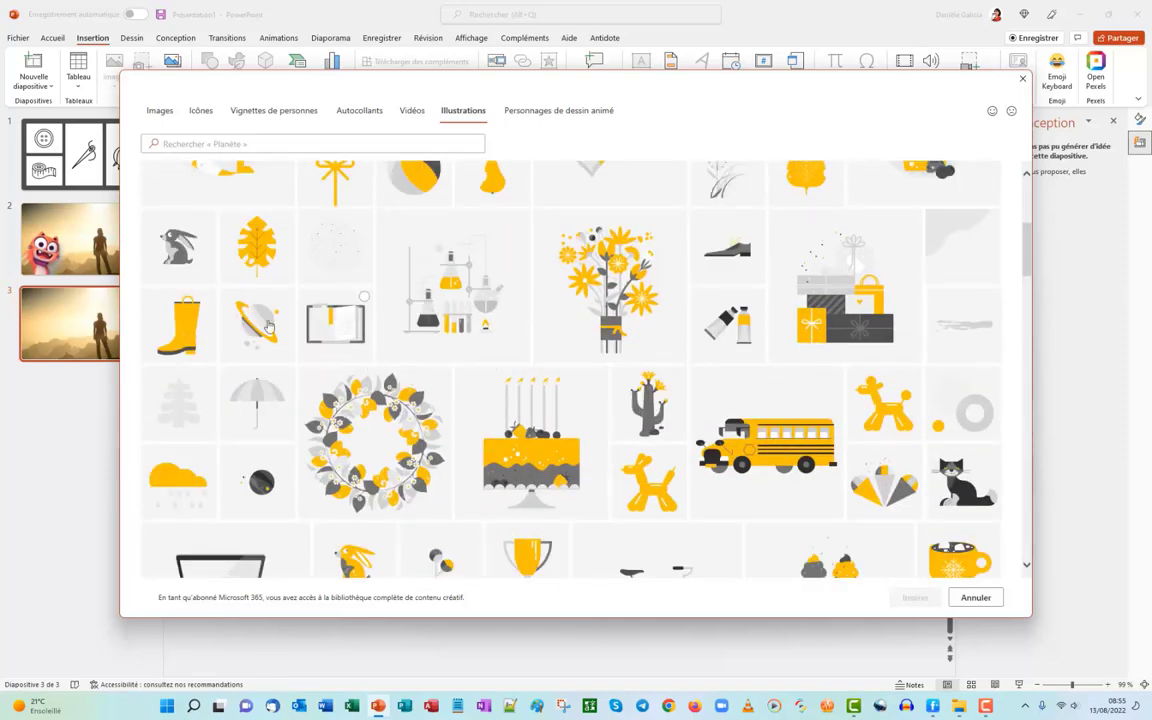
click(403, 437)
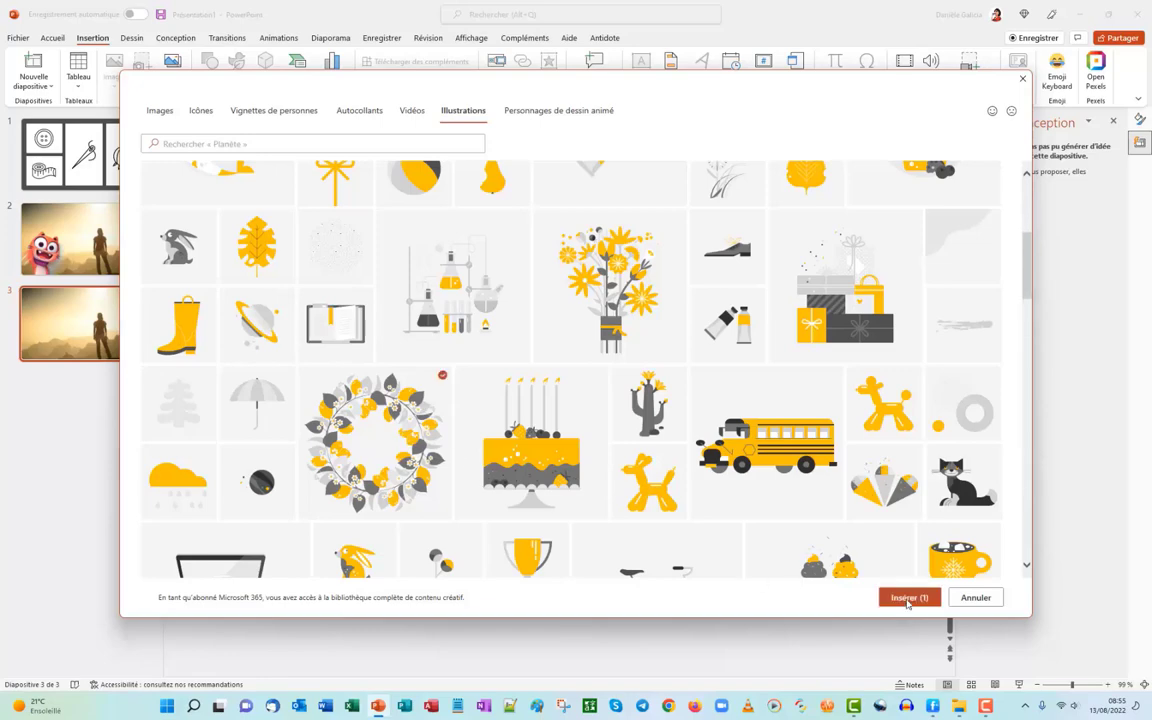
click(907, 598)
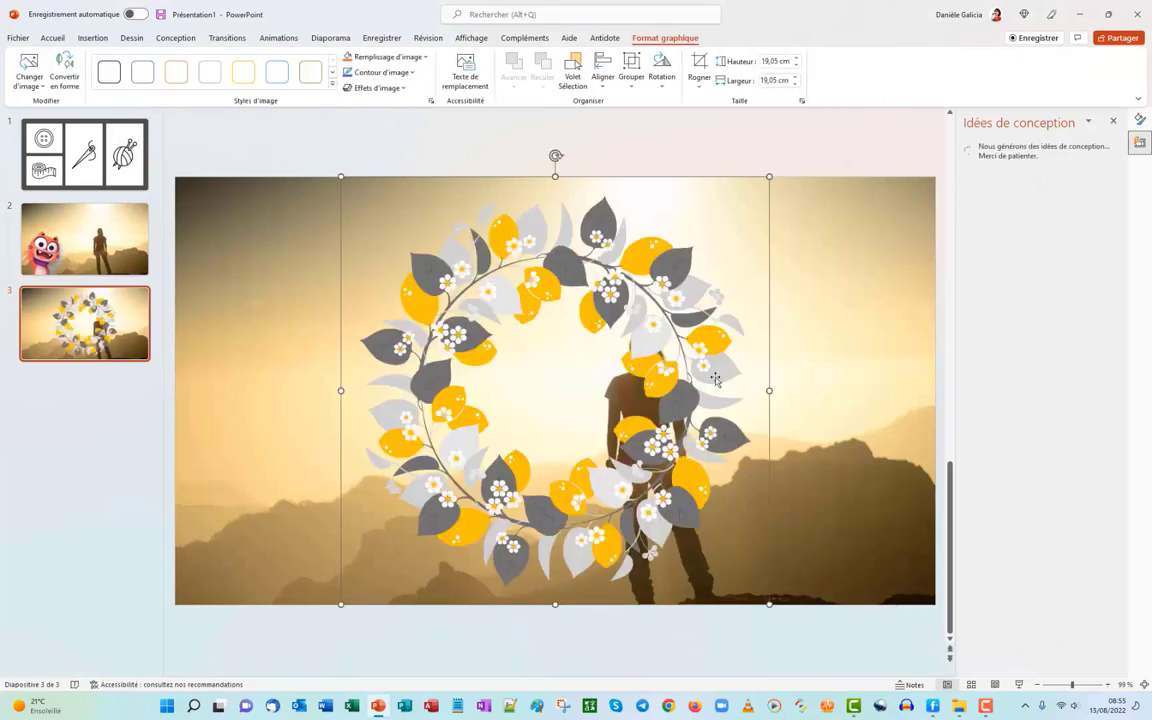
Step: Drag the wreath left of the standing woman and change its yellow leaves to Bleu clair
drag(648, 383, 482, 393)
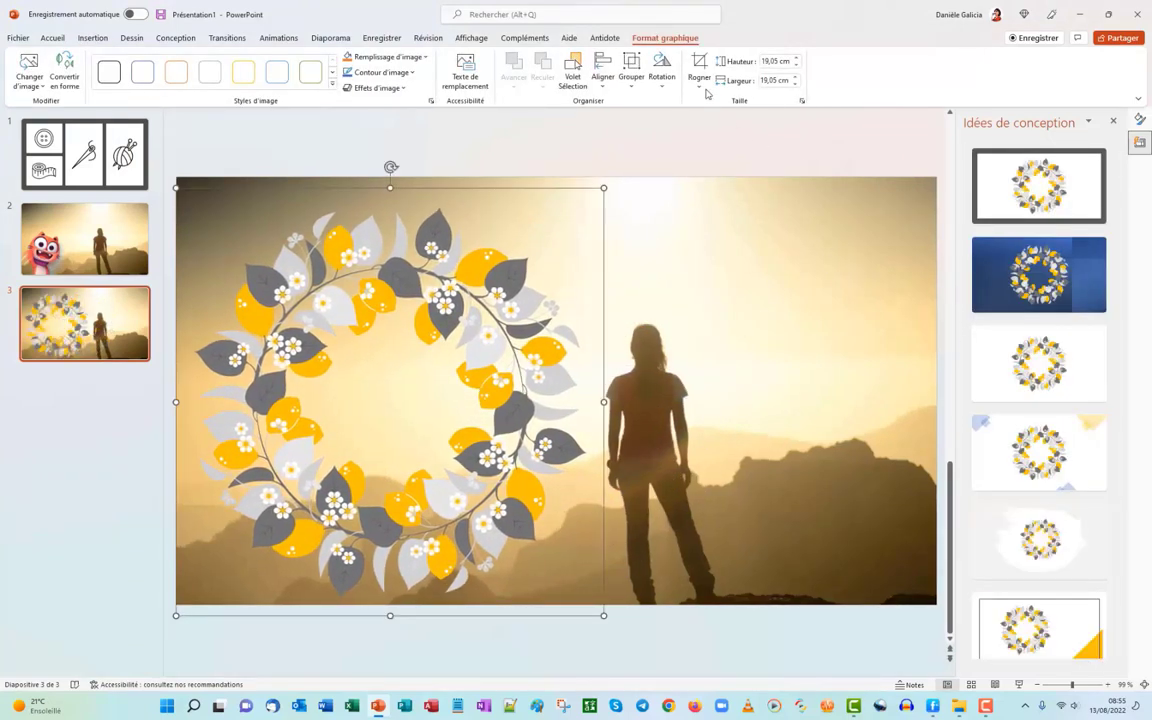
click(427, 60)
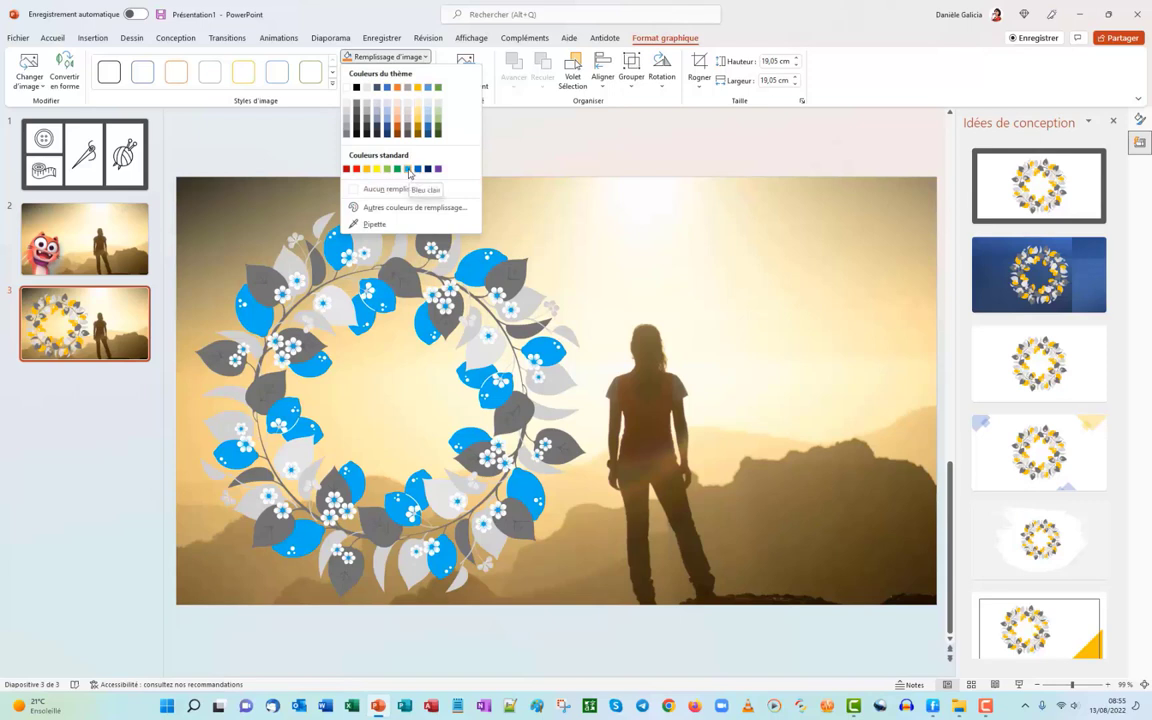
click(409, 169)
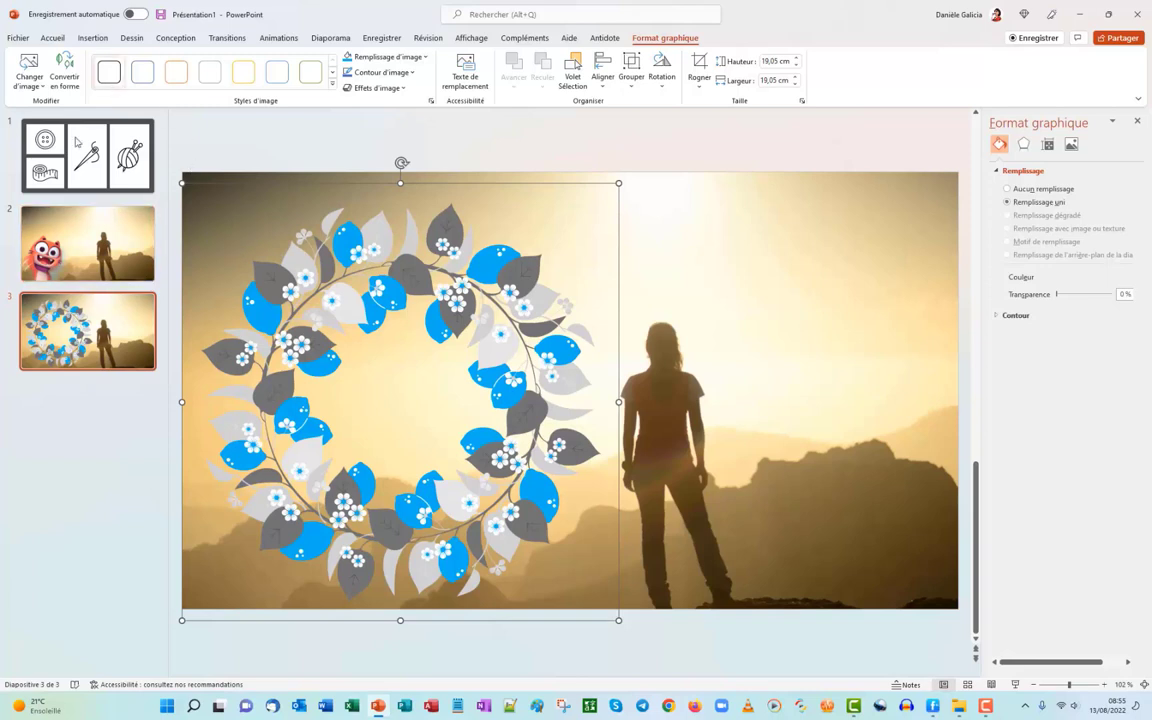
right_click(128, 328)
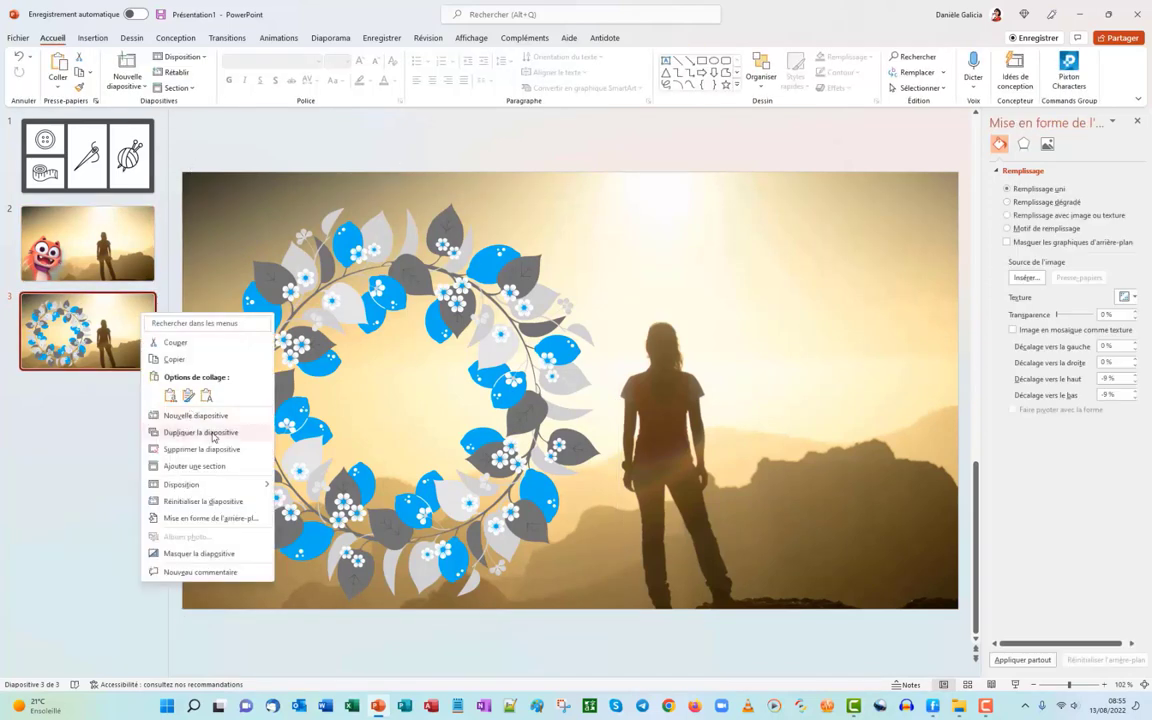
Step: Add a fourth sunset slide and bring up the stock Personnages de dessin animé collection
click(128, 432)
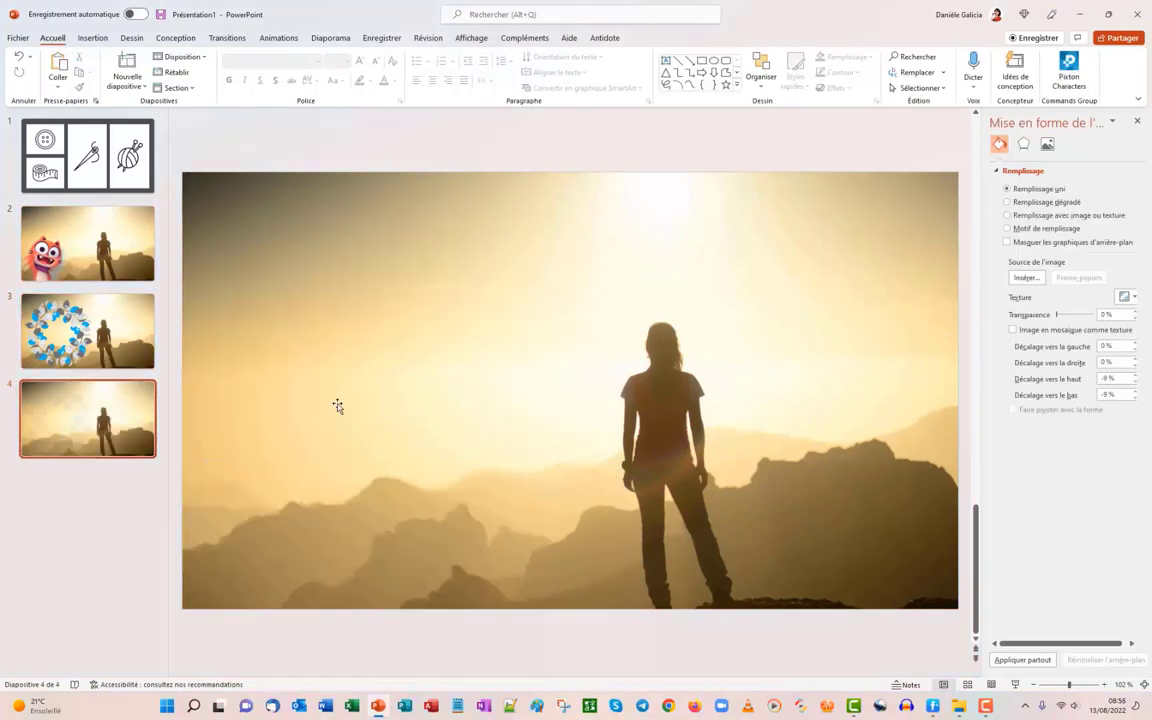
click(92, 38)
click(114, 72)
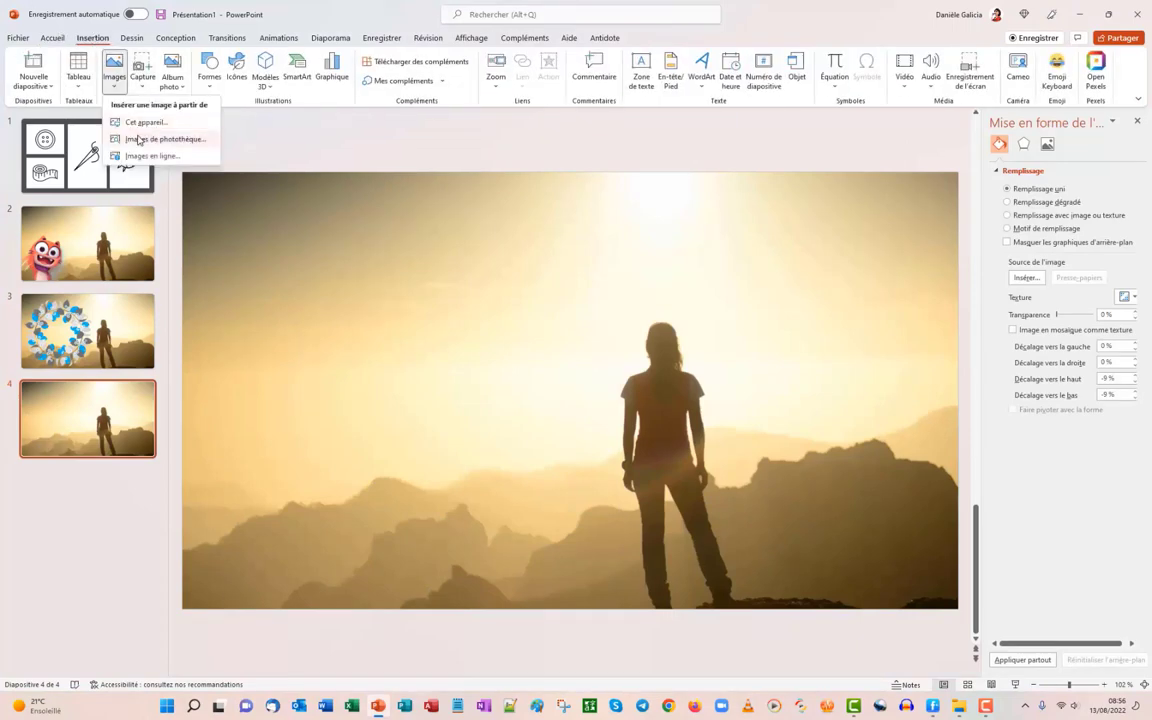
click(139, 143)
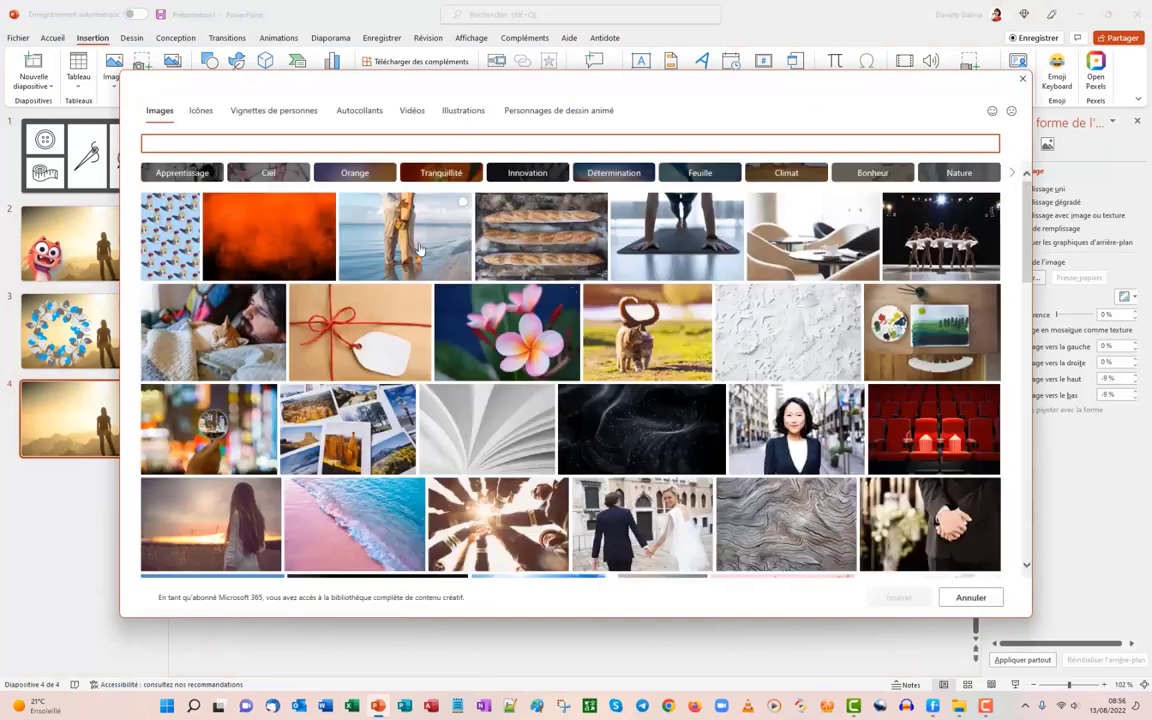
click(550, 115)
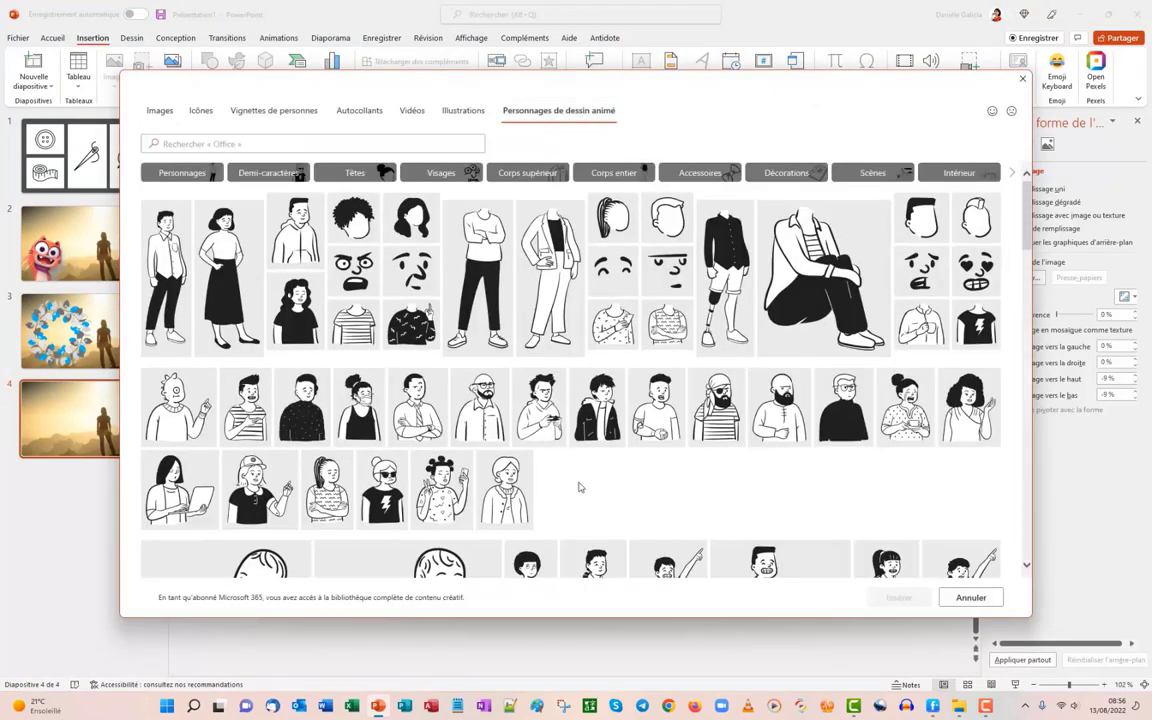
Step: Select a waving torso, a short dark hairstyle and a wide-eyed face
scroll(571, 480, down, 2)
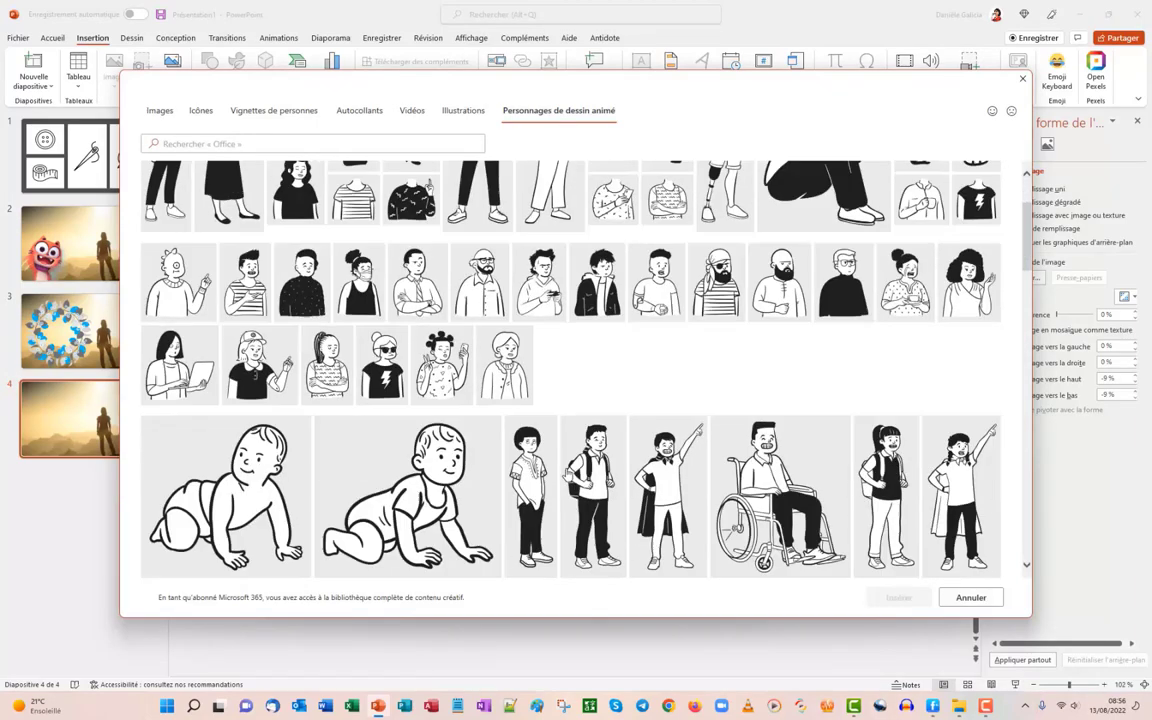
scroll(571, 480, down, 3)
scroll(446, 429, down, 3)
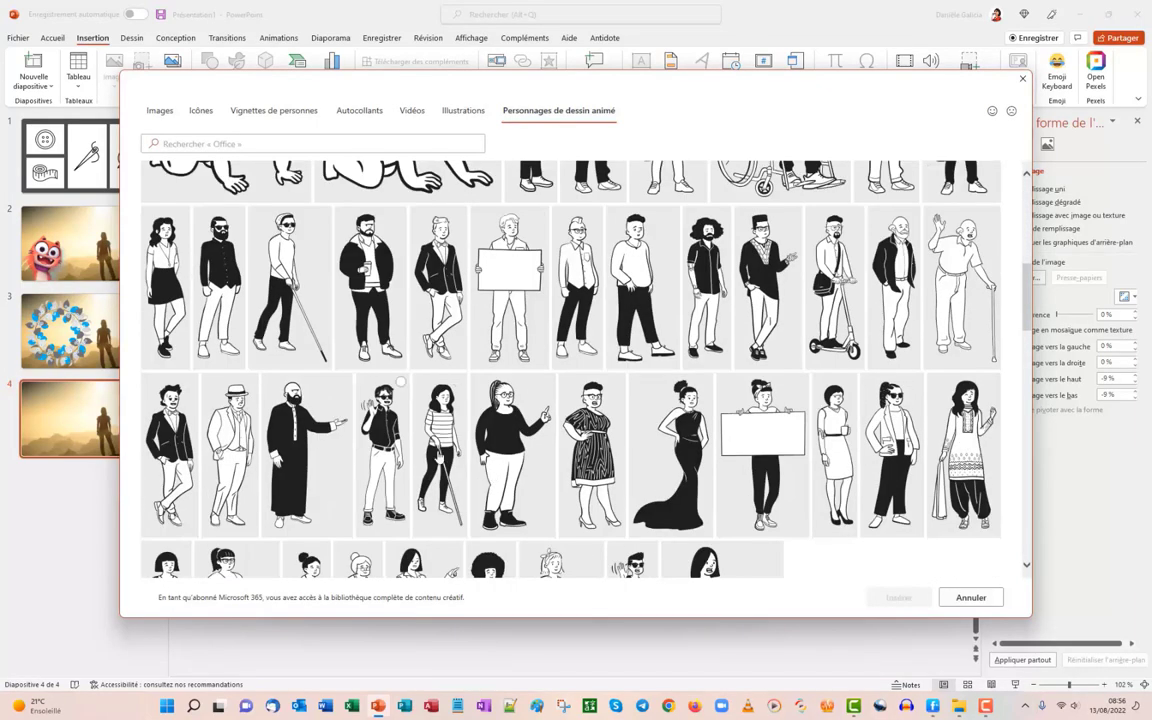
scroll(578, 440, down, 3)
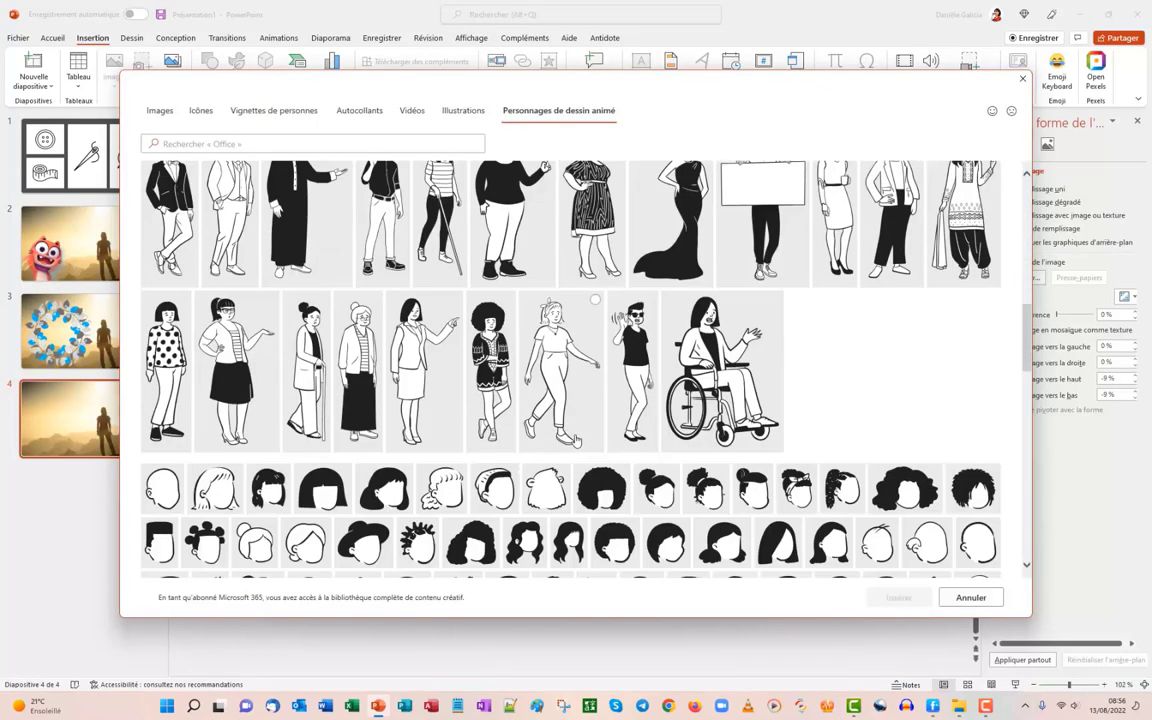
scroll(540, 410, down, 2)
scroll(518, 397, down, 2)
scroll(400, 400, down, 3)
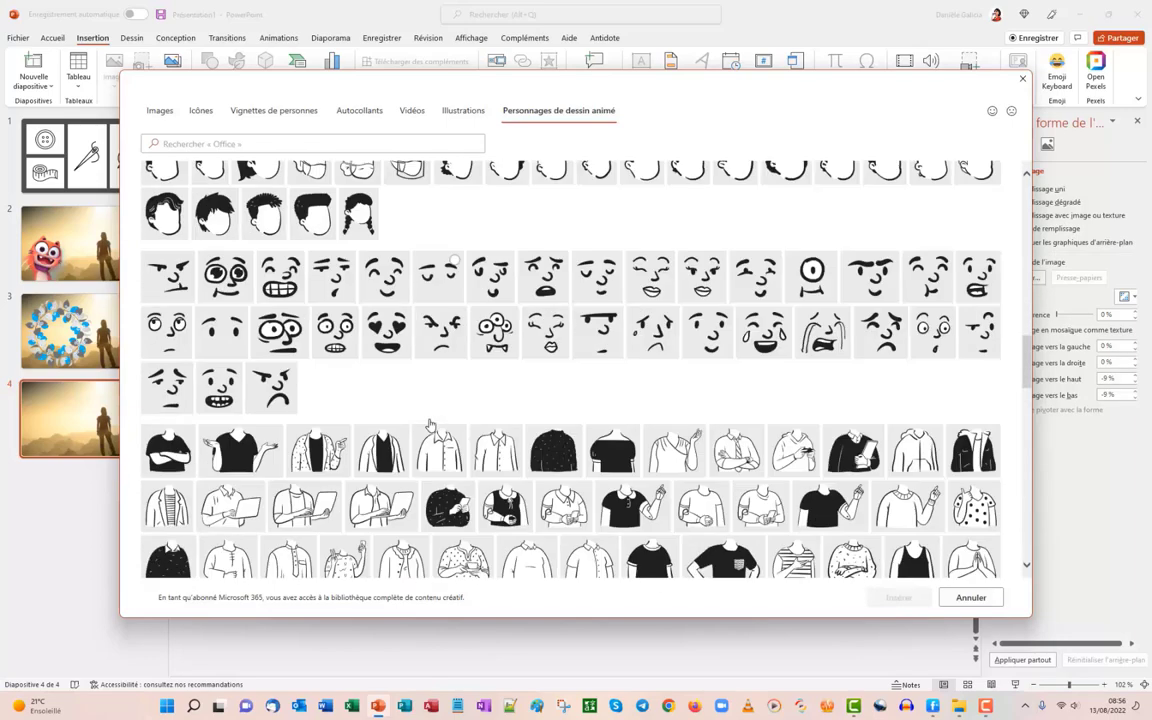
scroll(430, 425, down, 1)
scroll(425, 420, down, 2)
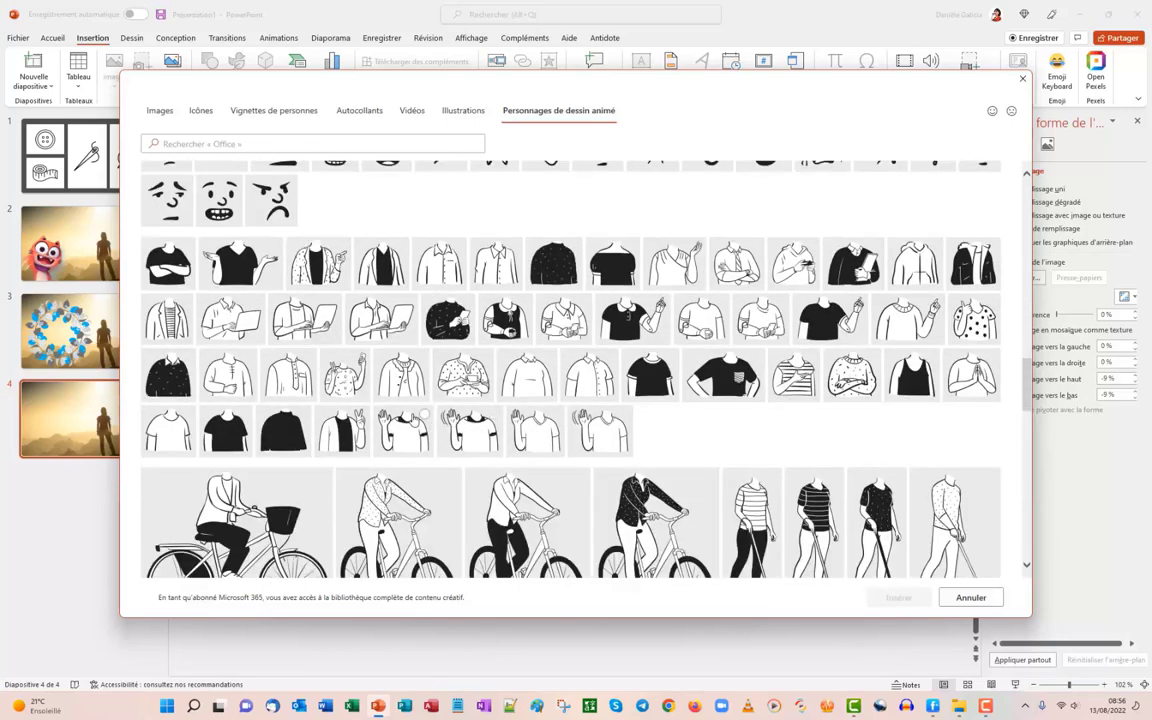
click(423, 413)
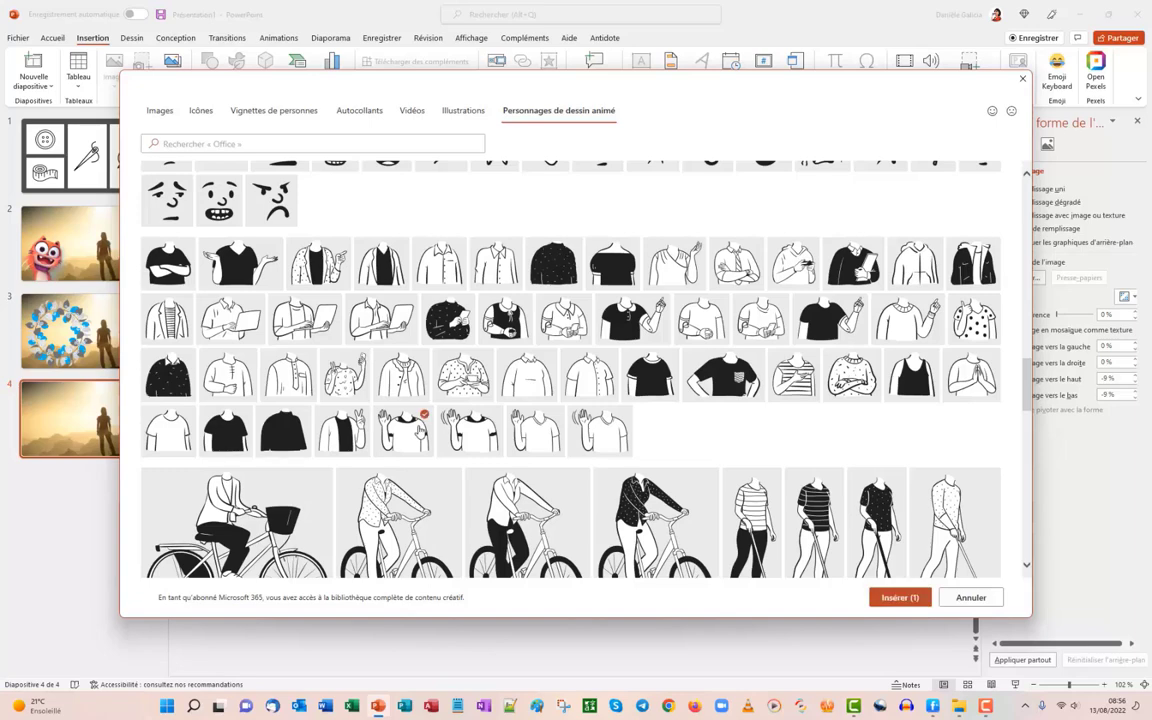
scroll(378, 400, up, 2)
scroll(376, 417, up, 1)
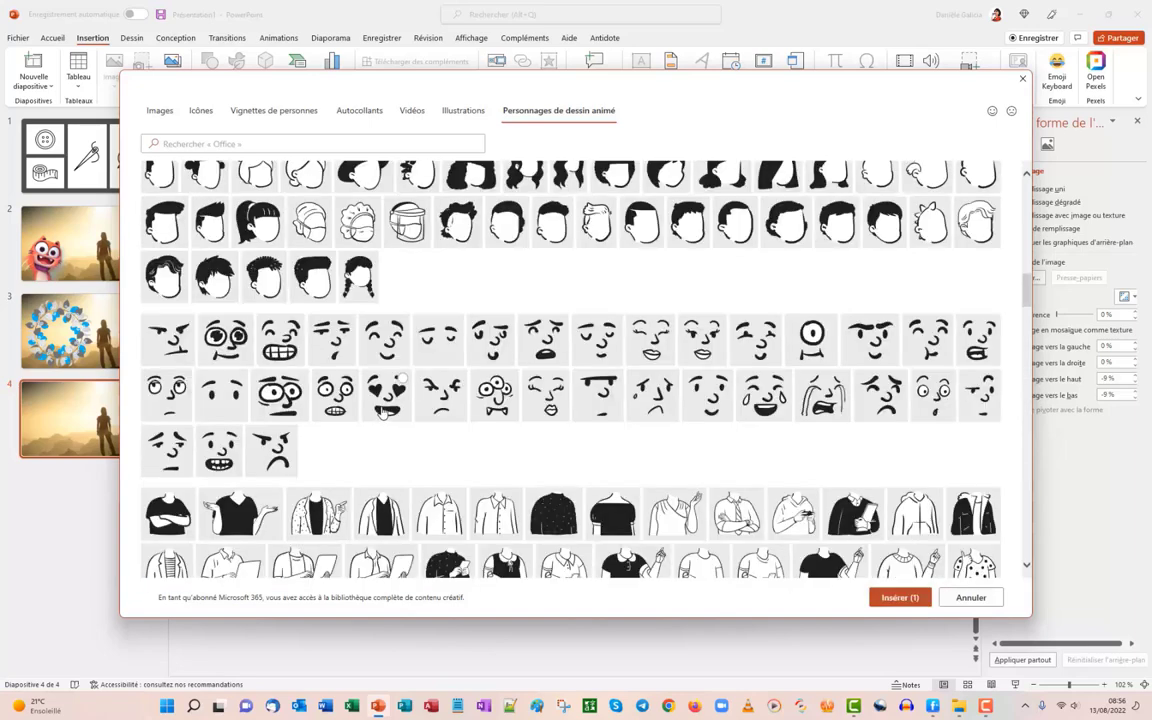
scroll(669, 460, up, 3)
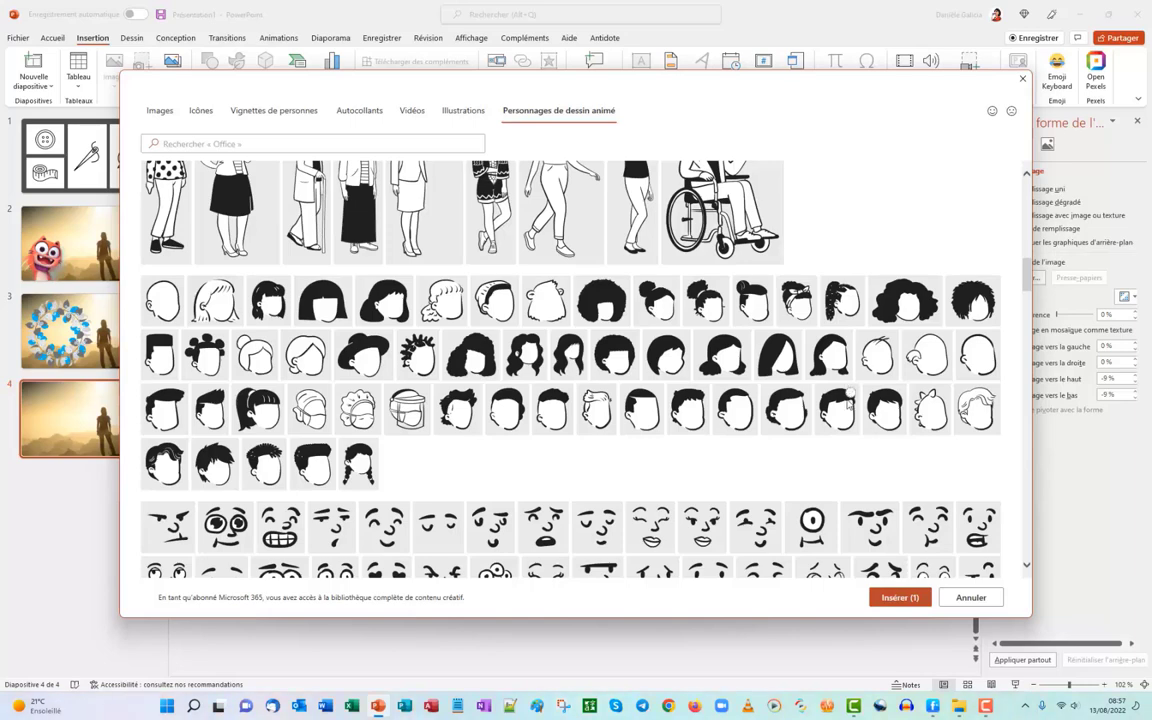
click(845, 410)
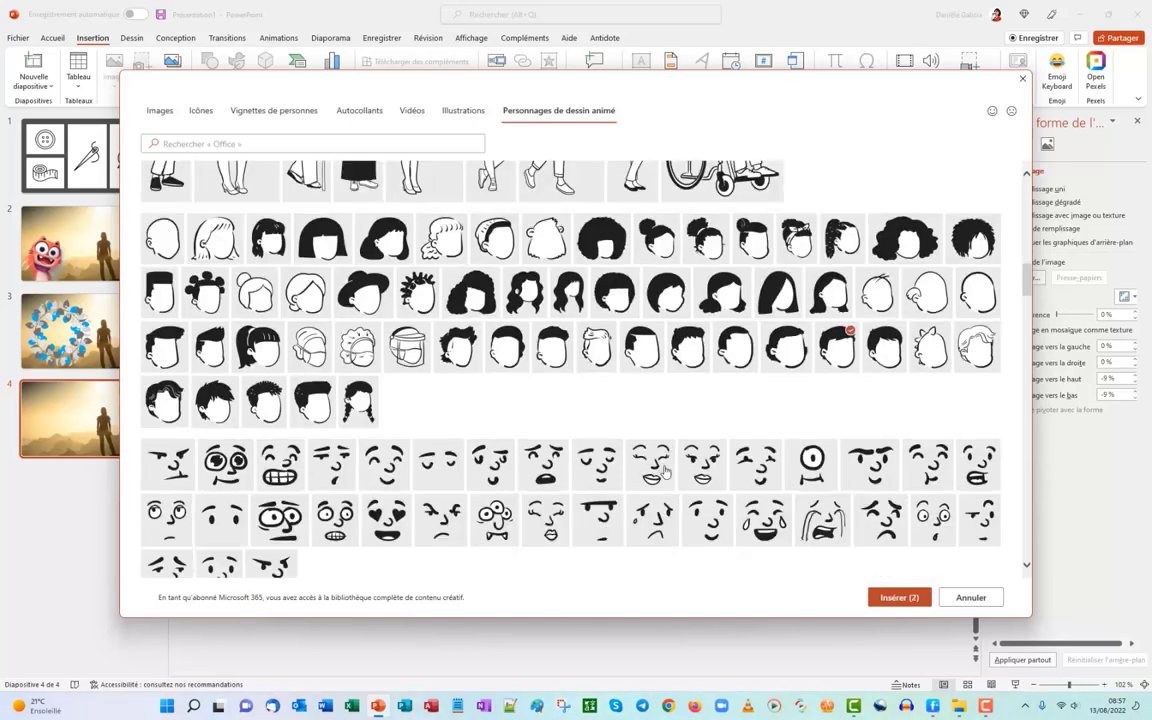
scroll(600, 425, down, 1)
scroll(403, 364, down, 1)
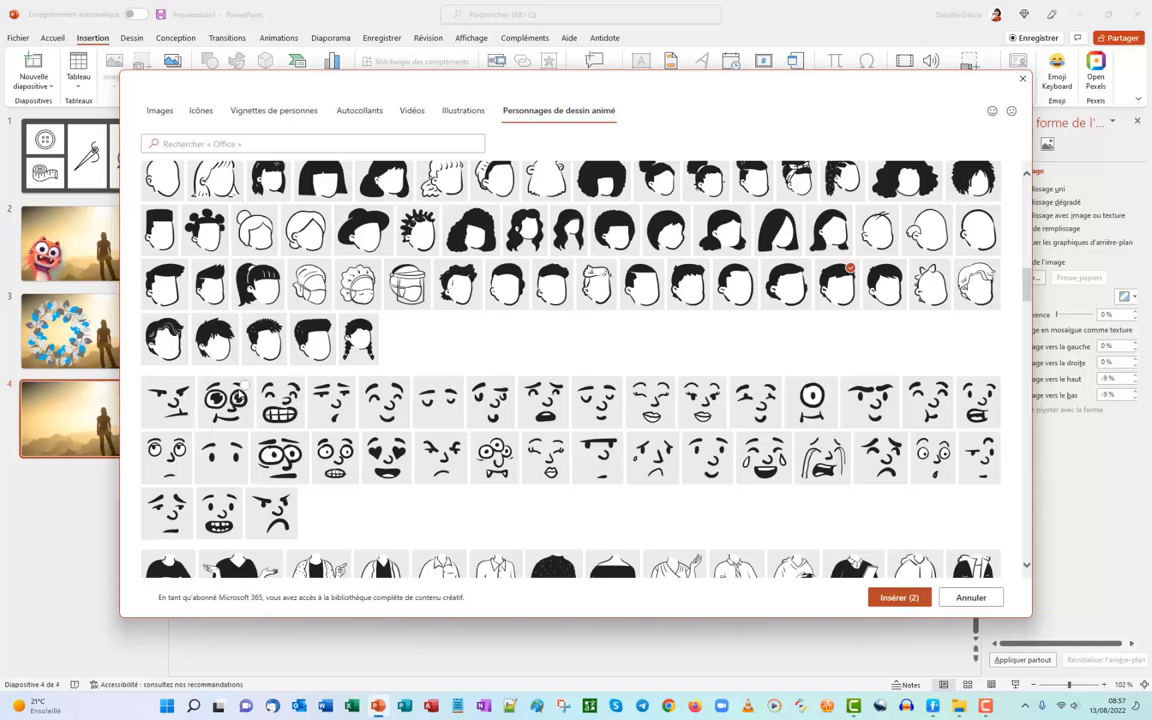
click(241, 388)
Step: Insert the three cartoon pieces and move them left of the woman
click(892, 598)
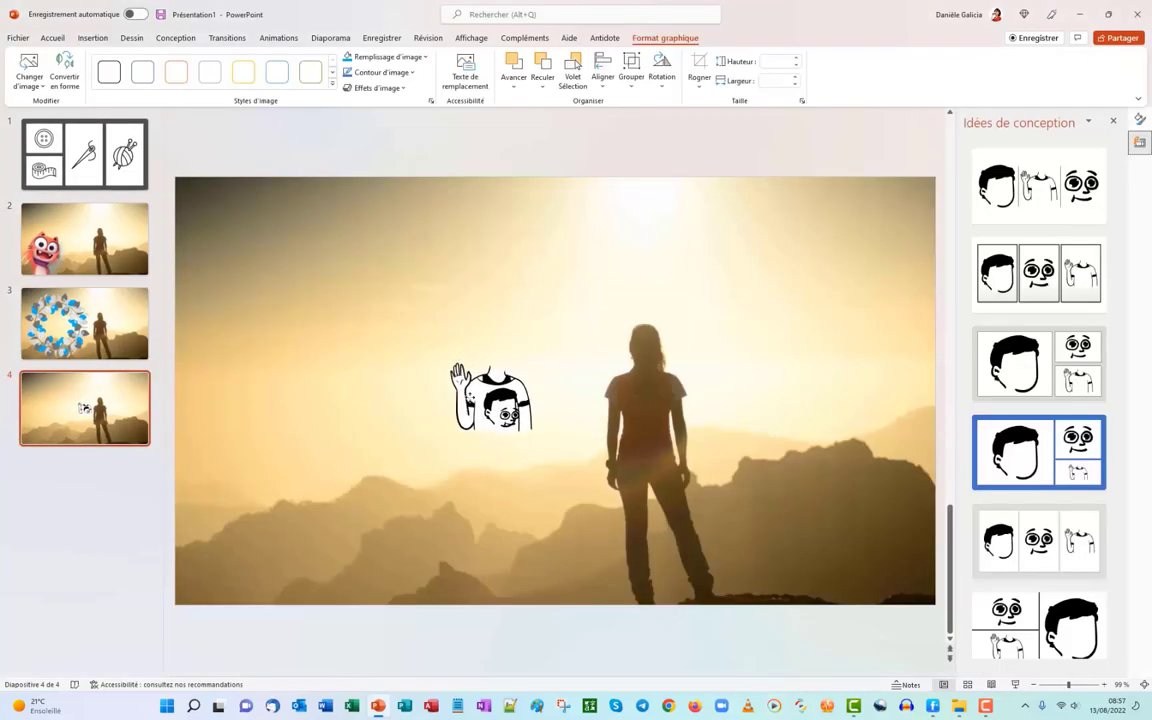
drag(573, 444, 437, 462)
click(507, 403)
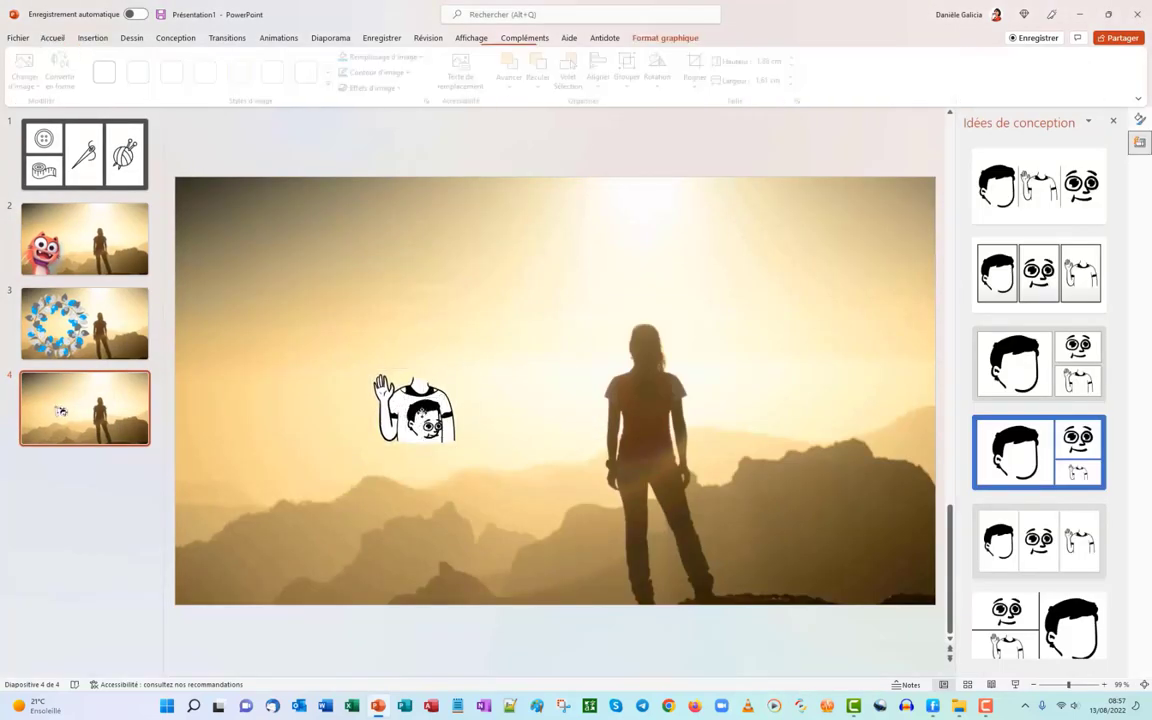
Step: Place the hair and eyes onto the body, then select all the pieces
mouse_move(424, 416)
mouse_down()
mouse_move(421, 355)
mouse_move(418, 364)
mouse_up()
drag(433, 426, 421, 371)
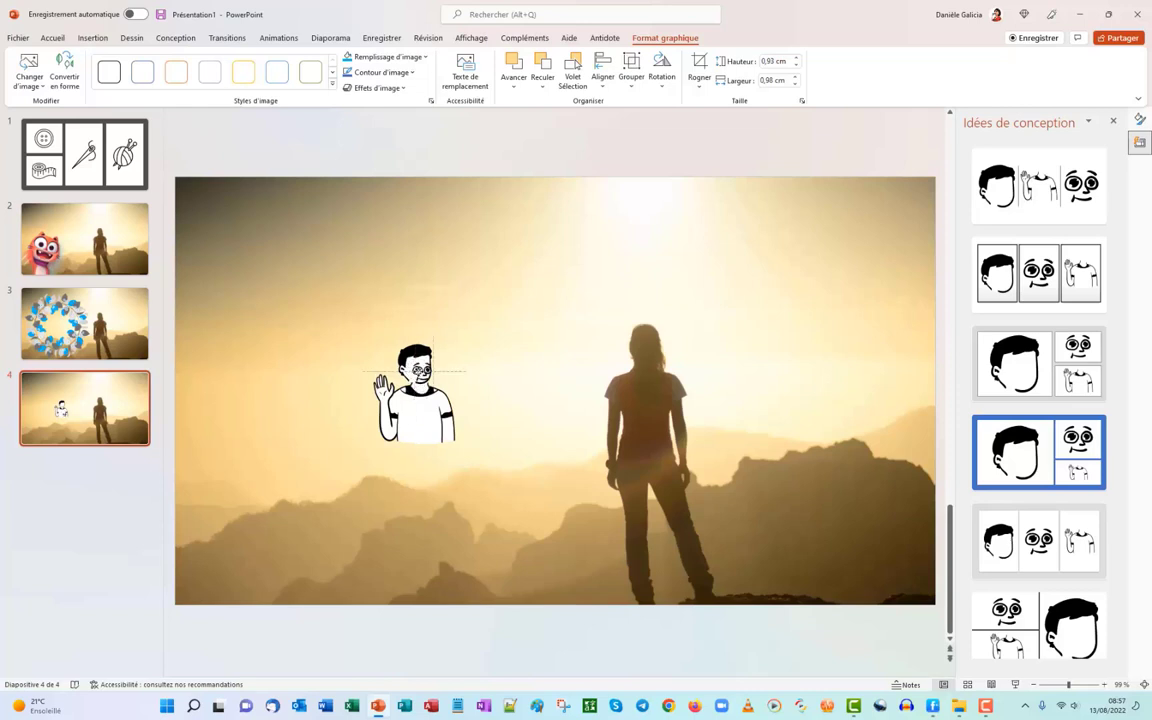
drag(421, 370, 422, 369)
click(817, 567)
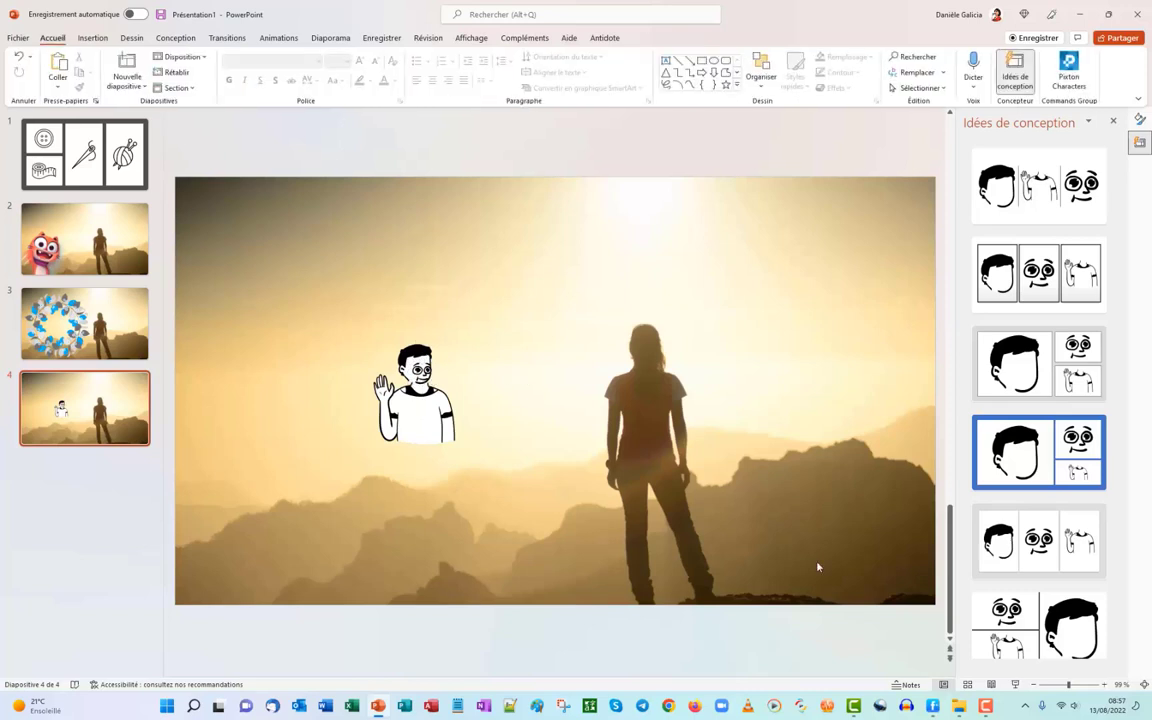
drag(345, 317, 506, 565)
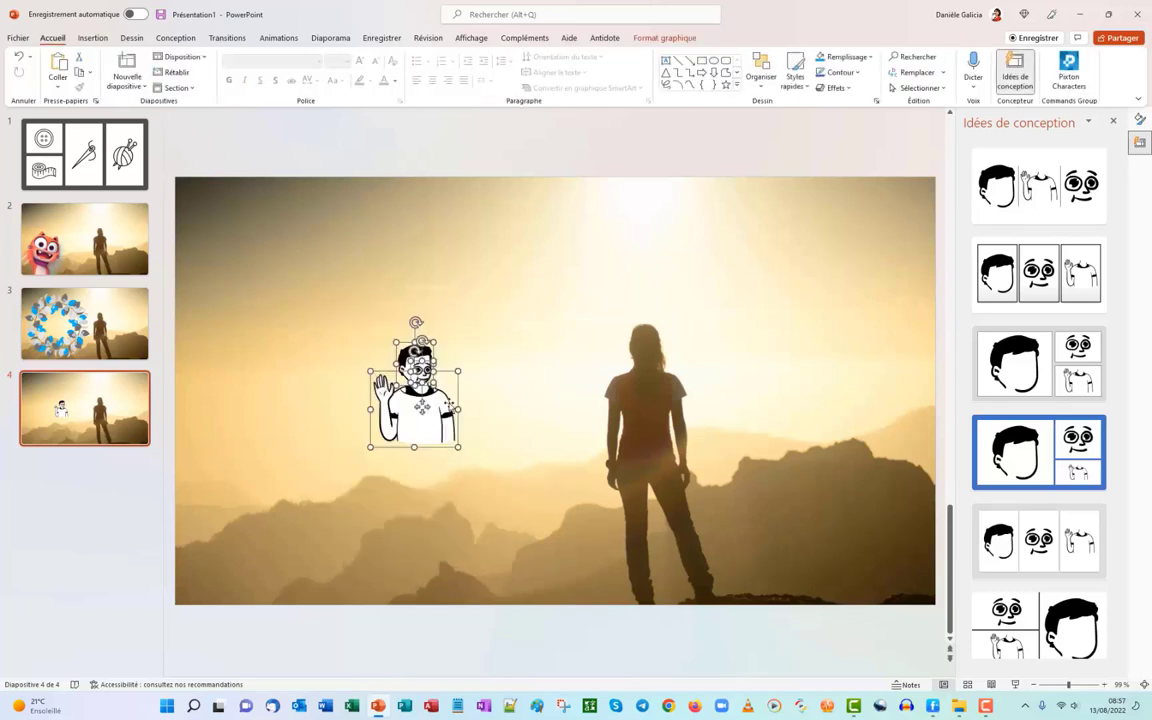
Step: Group the cartoon pieces and move the group to slide 4's lower-left corner
right_click(449, 404)
mouse_move(486, 234)
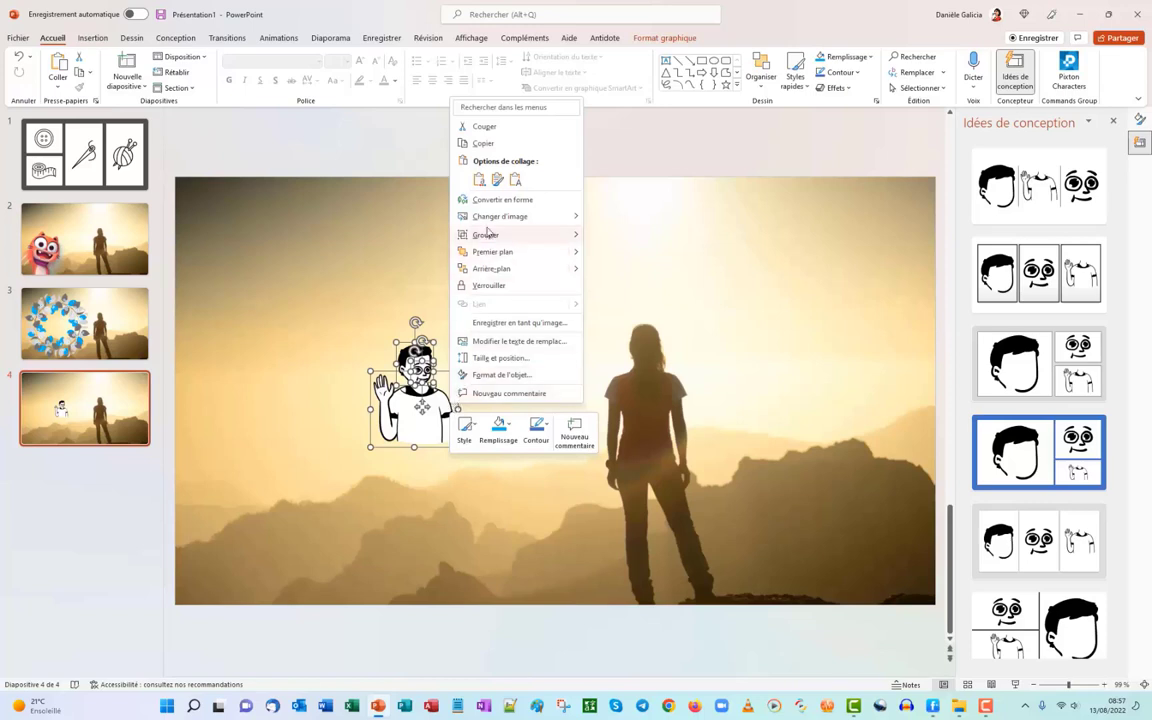
click(617, 236)
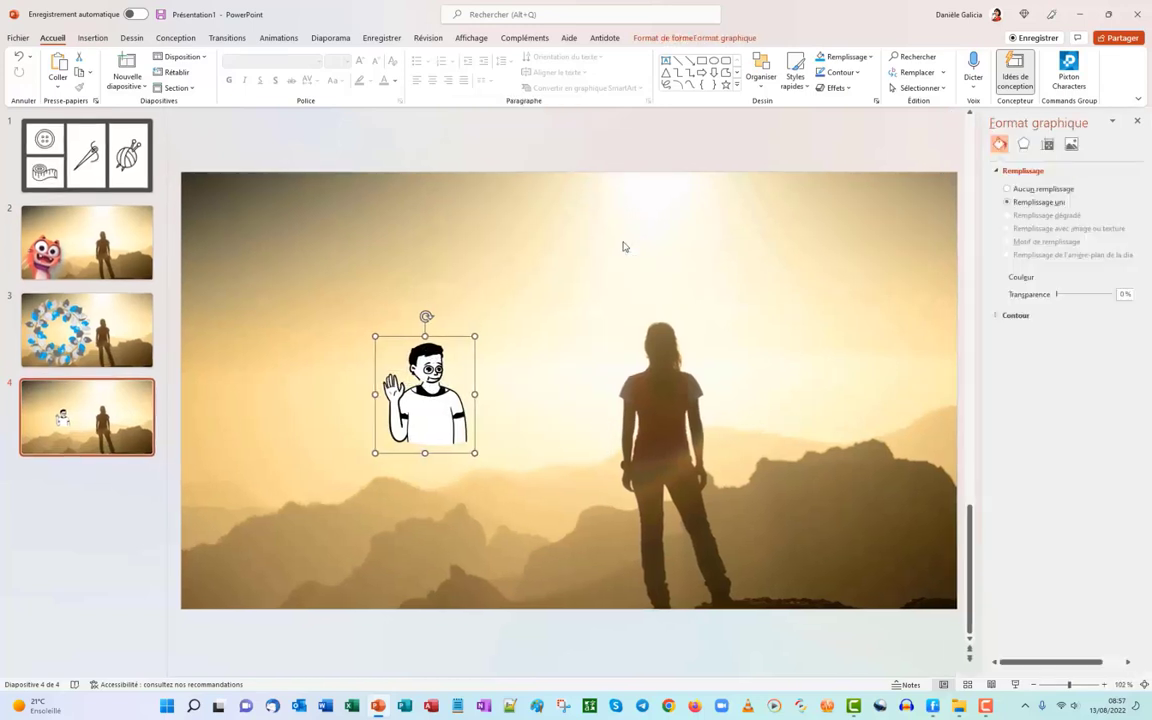
drag(436, 397, 285, 558)
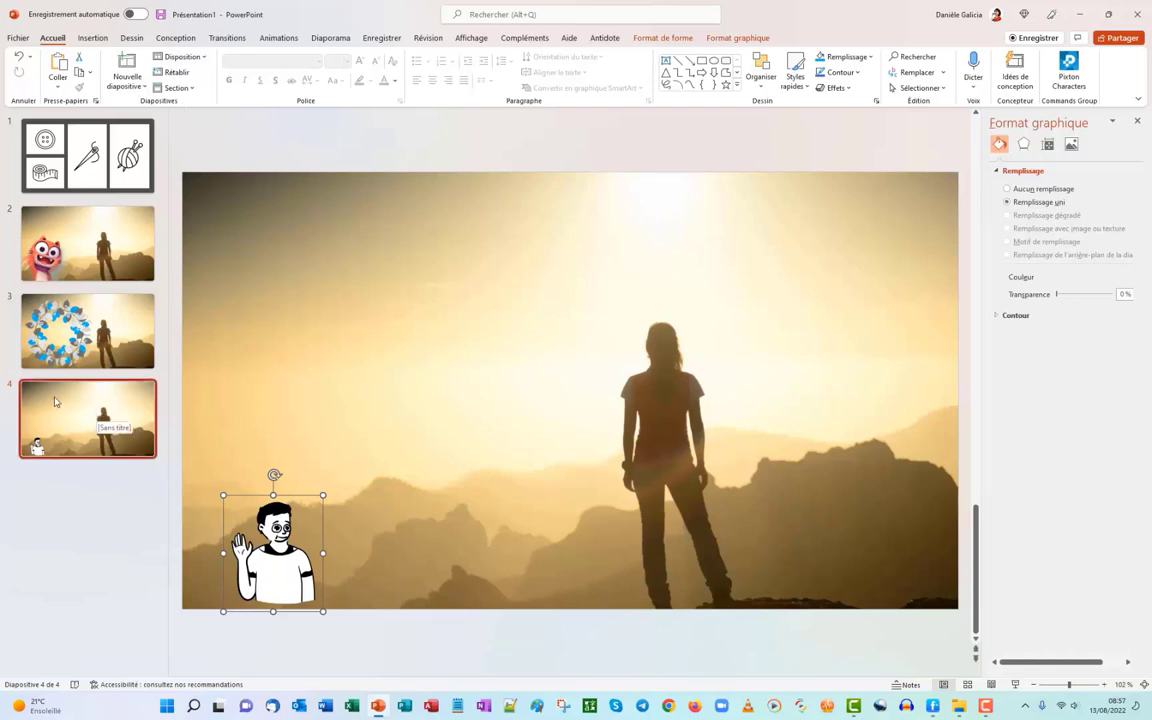
Step: Duplicate slide 4 as slide 5 and delete the character copy from it
right_click(56, 400)
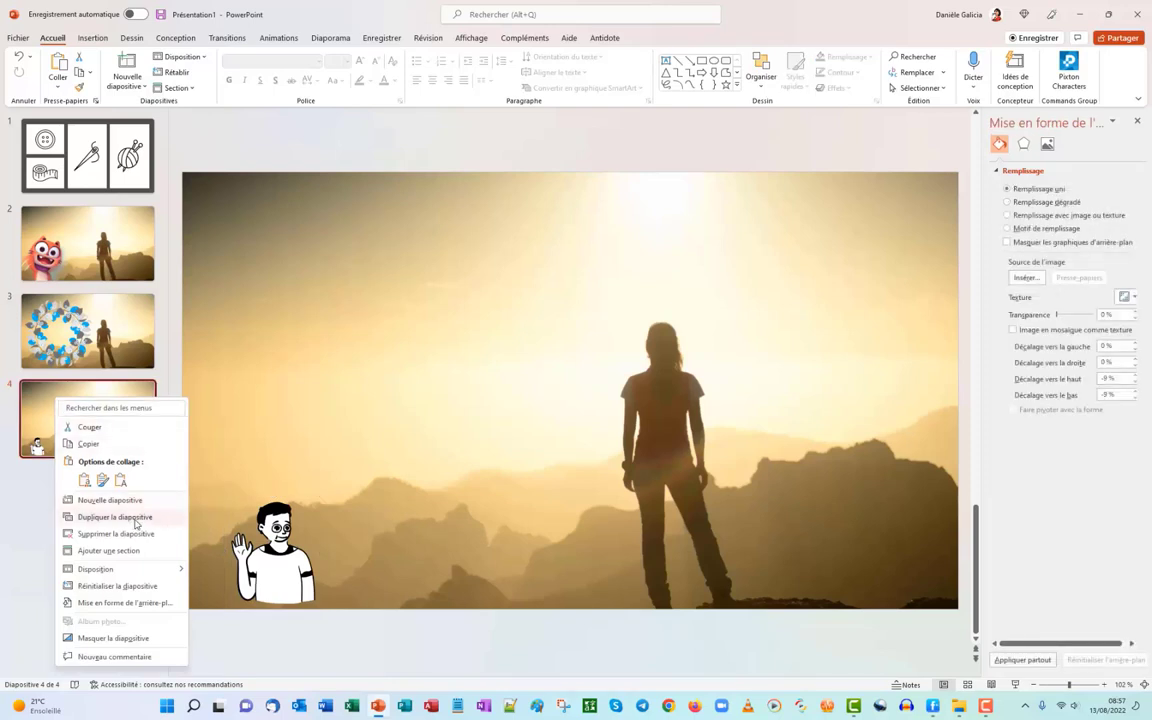
click(136, 517)
click(262, 515)
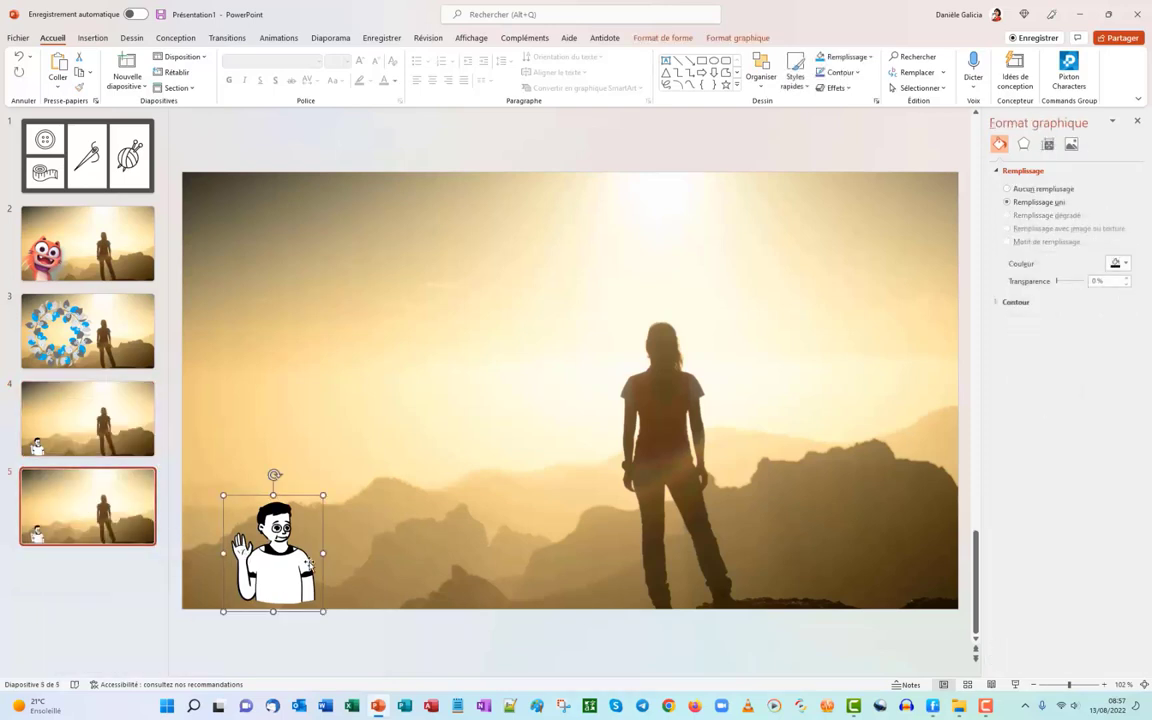
key(Delete)
Step: Open the Images de photothèque stock library from Insertion > Images
click(92, 40)
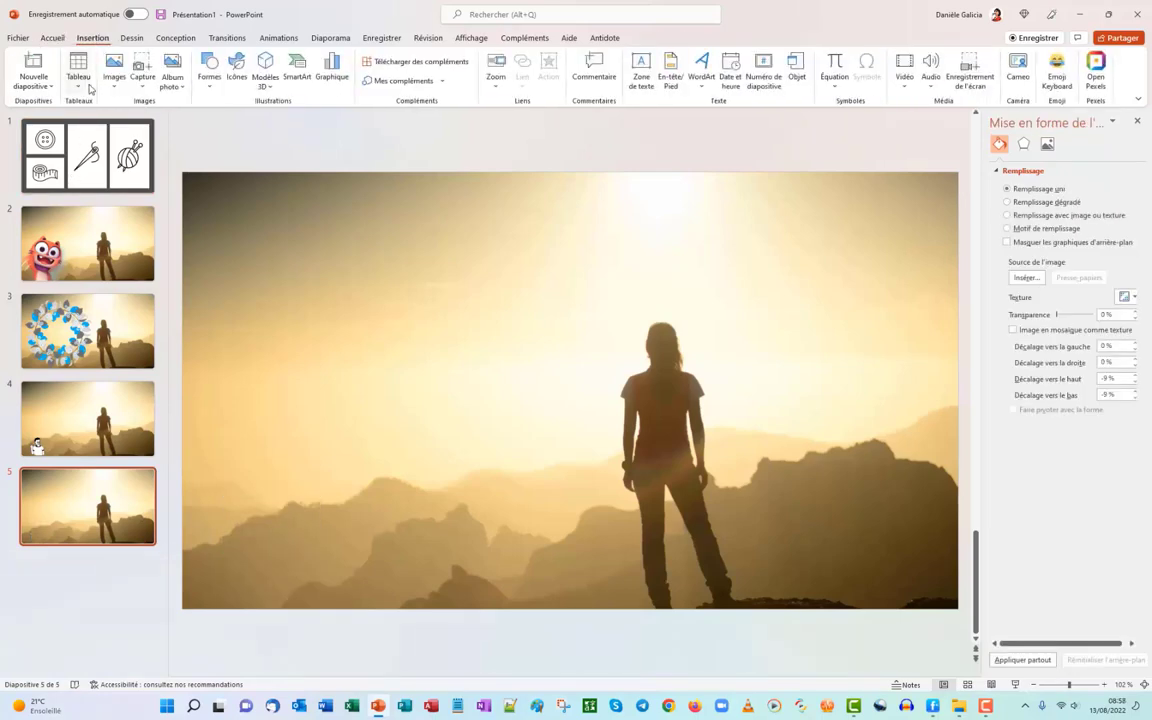
click(114, 80)
click(168, 136)
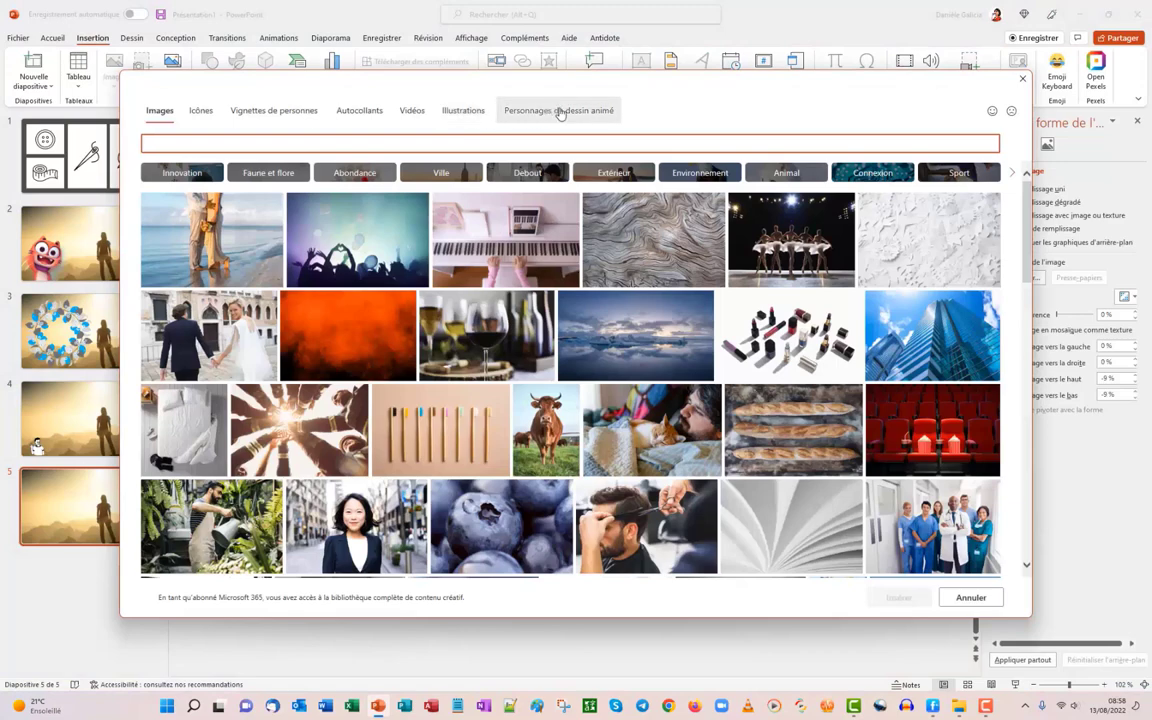
Step: Insert the stock video of a blue-suited man cycling past parked motorbikes
click(411, 110)
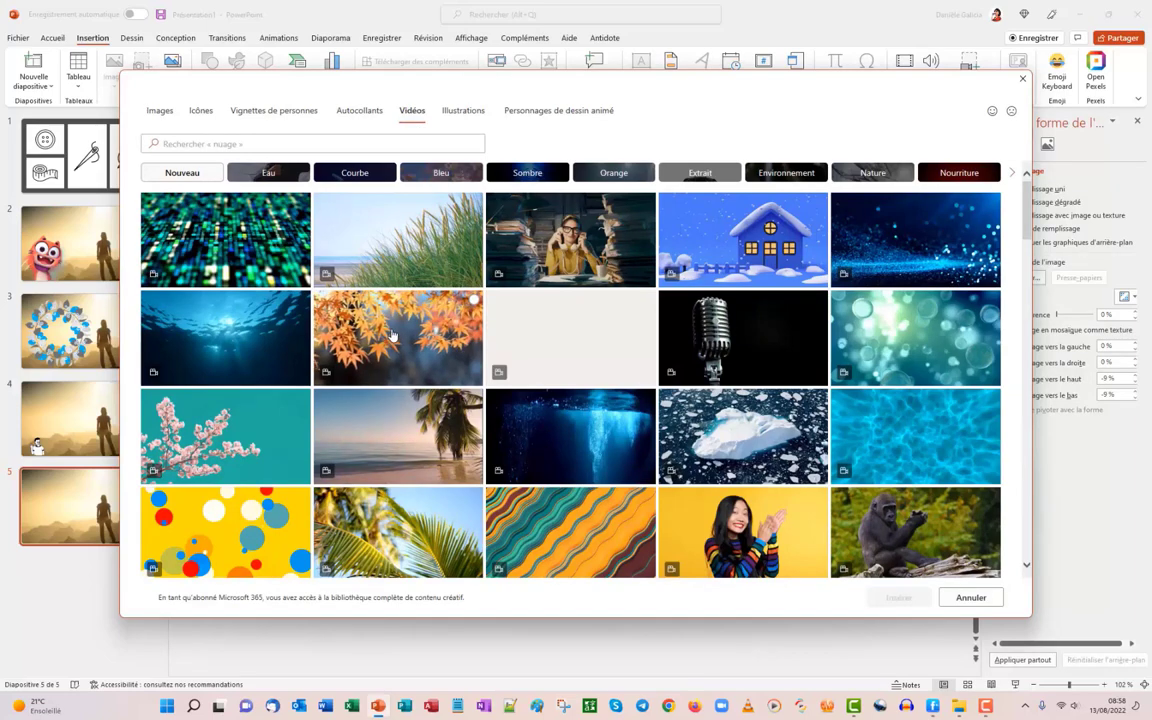
mouse_move(570, 436)
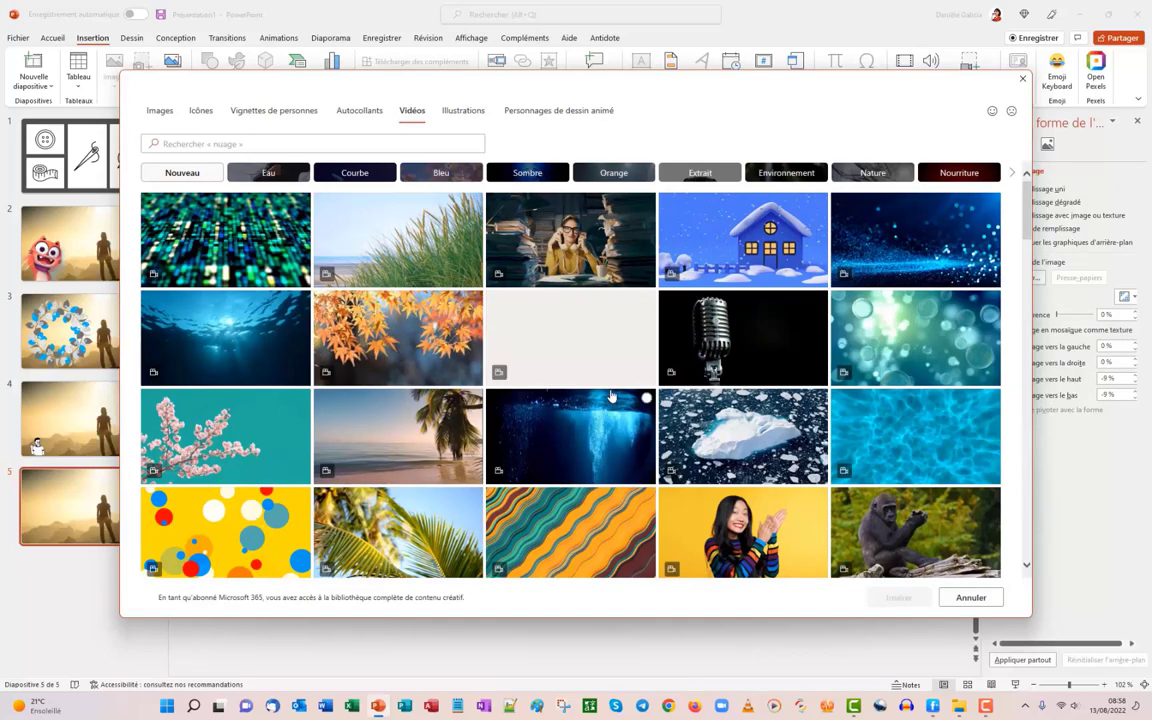
scroll(612, 397, down, 3)
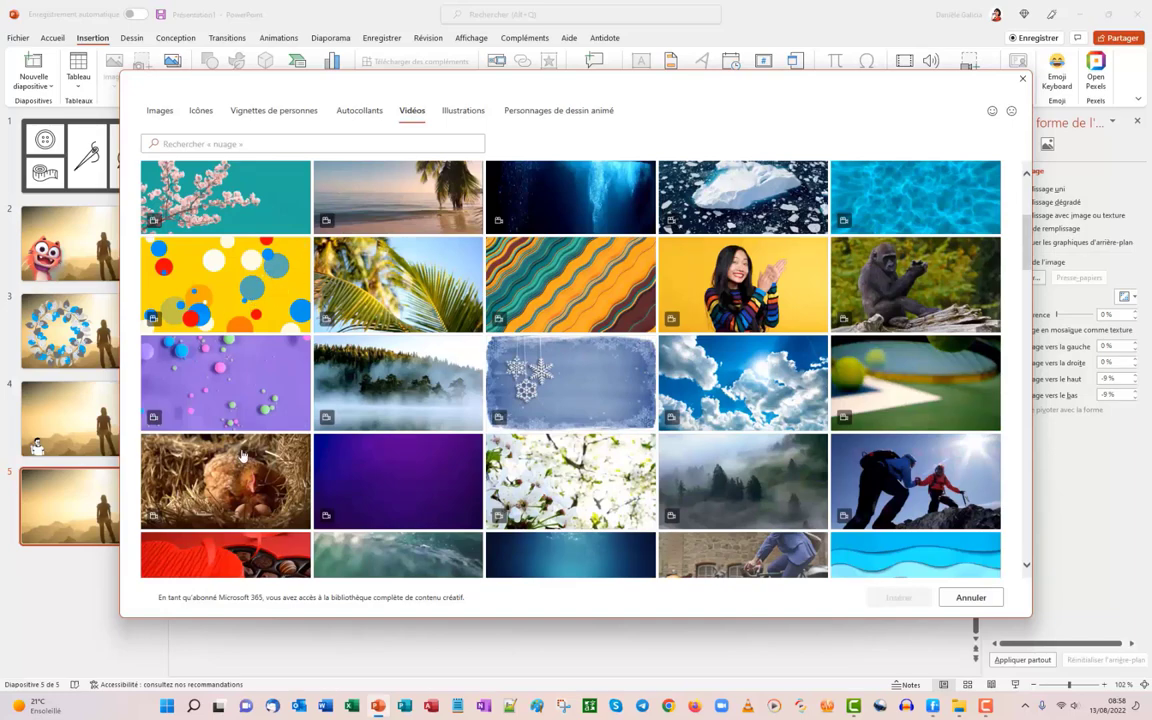
scroll(271, 400, down, 3)
click(742, 320)
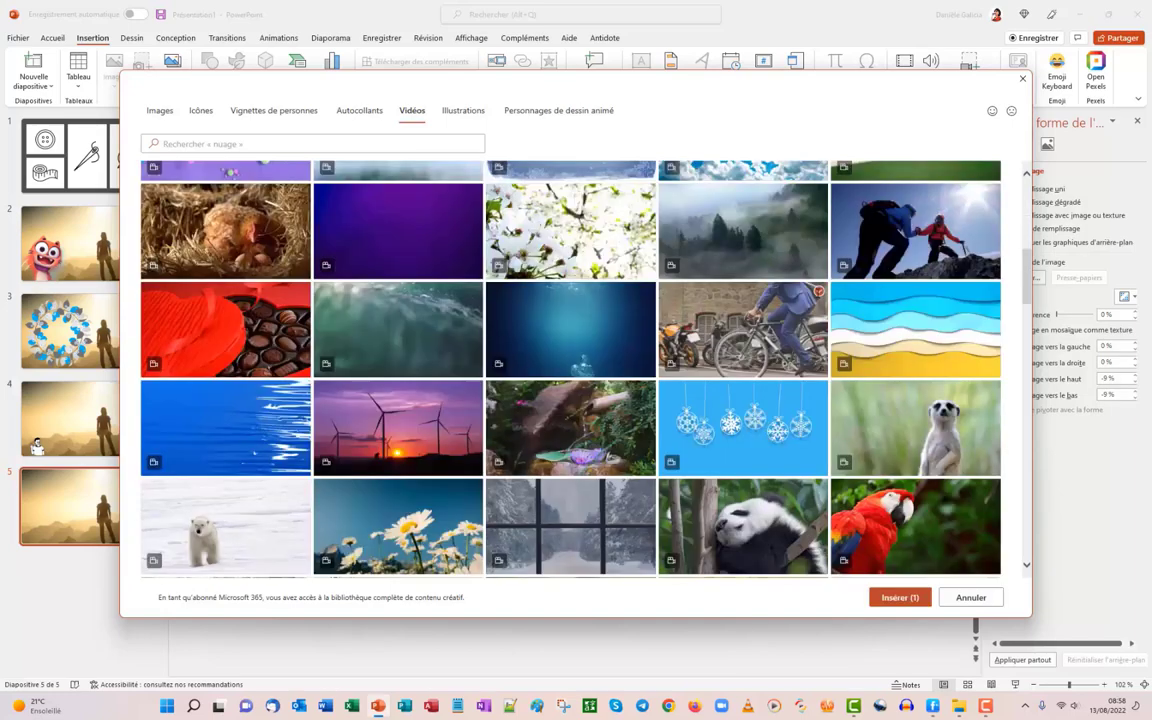
click(880, 598)
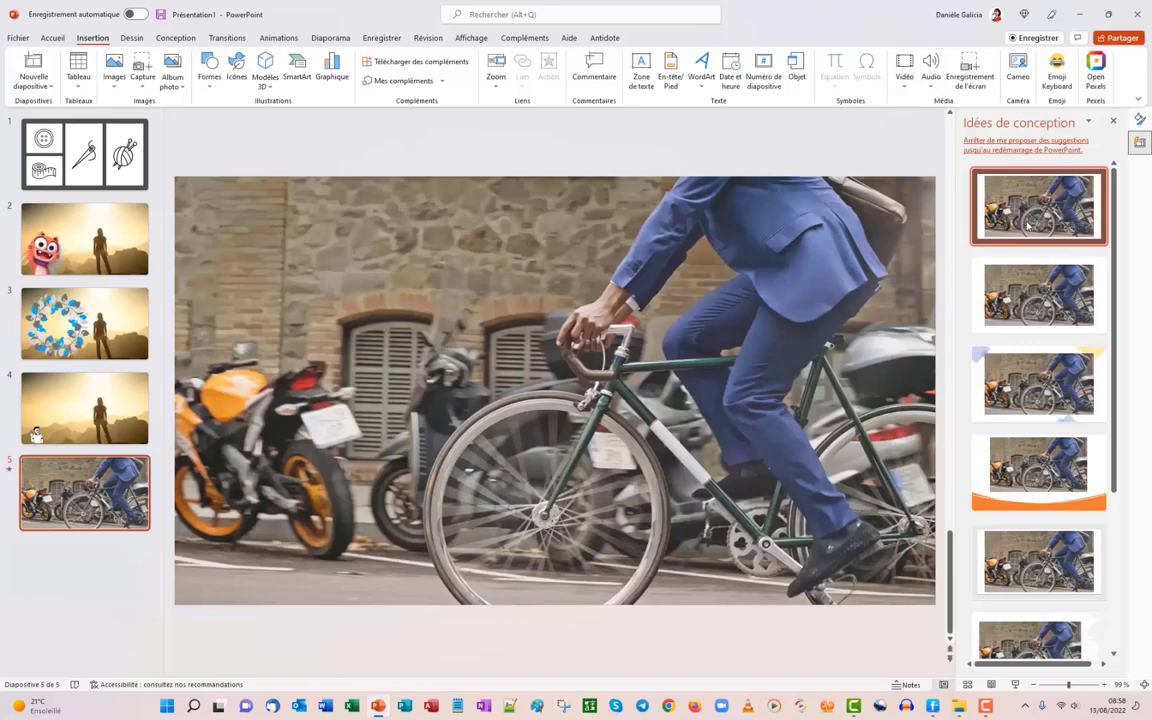
Step: Apply the design idea framing the video in black with a yellow corner triangle, then go to slide 4
scroll(1040, 250, down, 2)
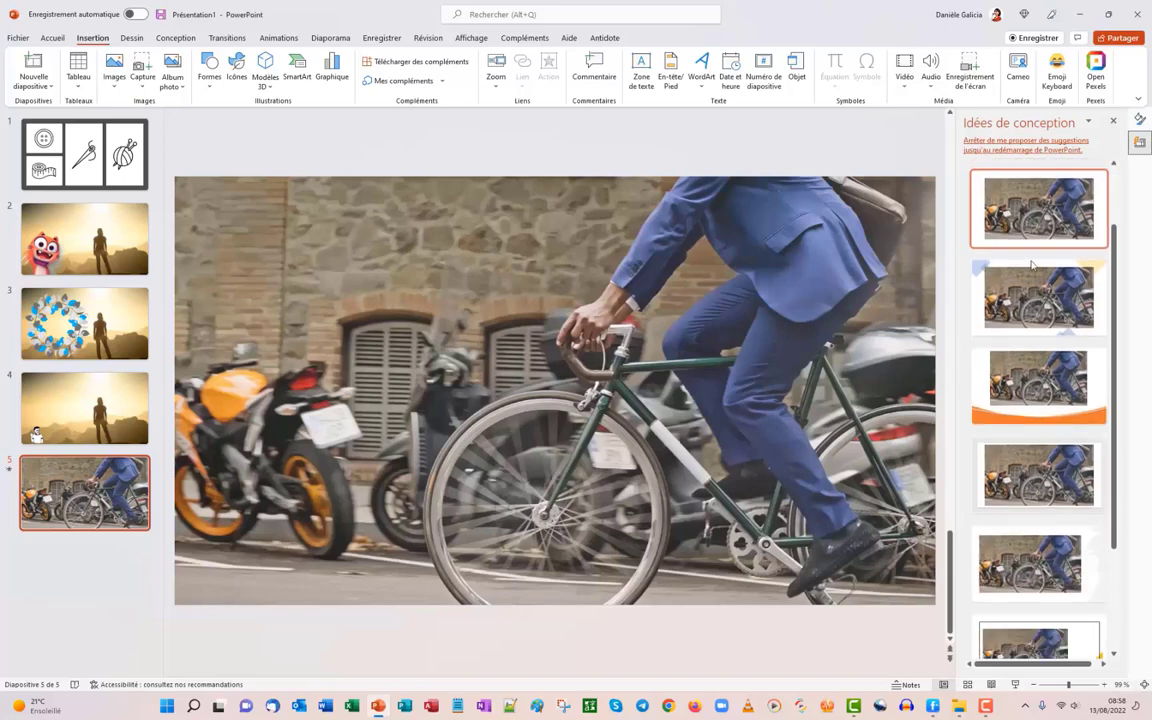
scroll(1033, 264, down, 1)
scroll(1033, 264, down, 1)
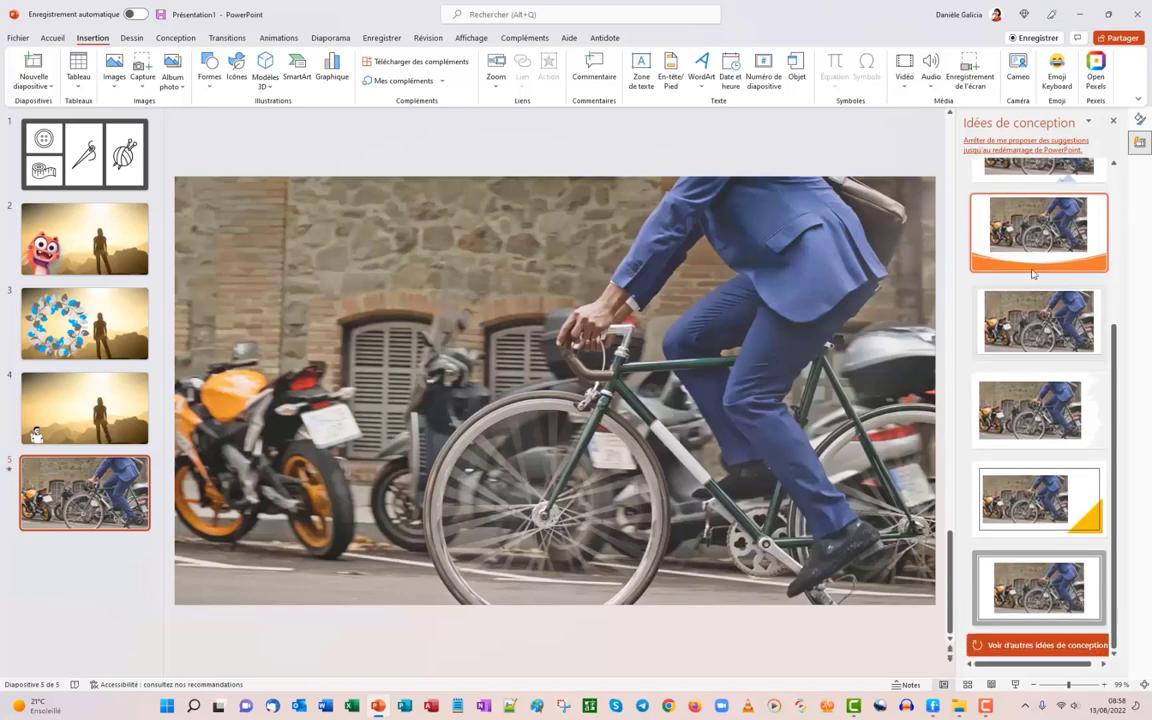
click(1043, 500)
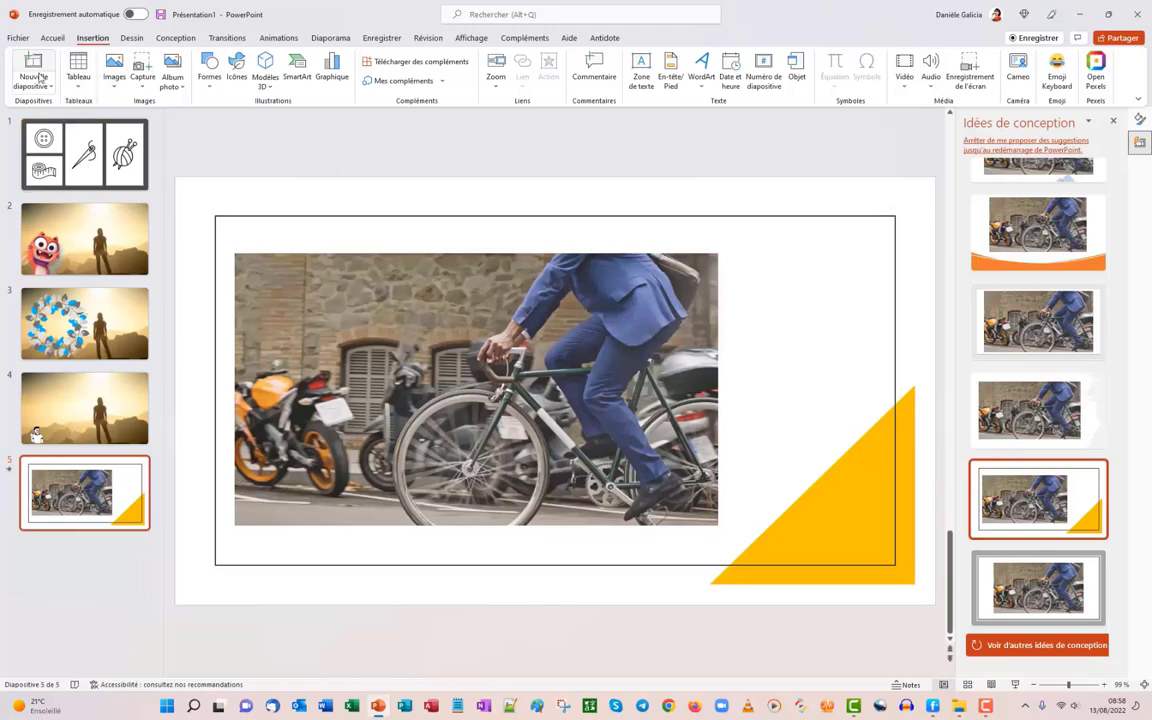
click(74, 403)
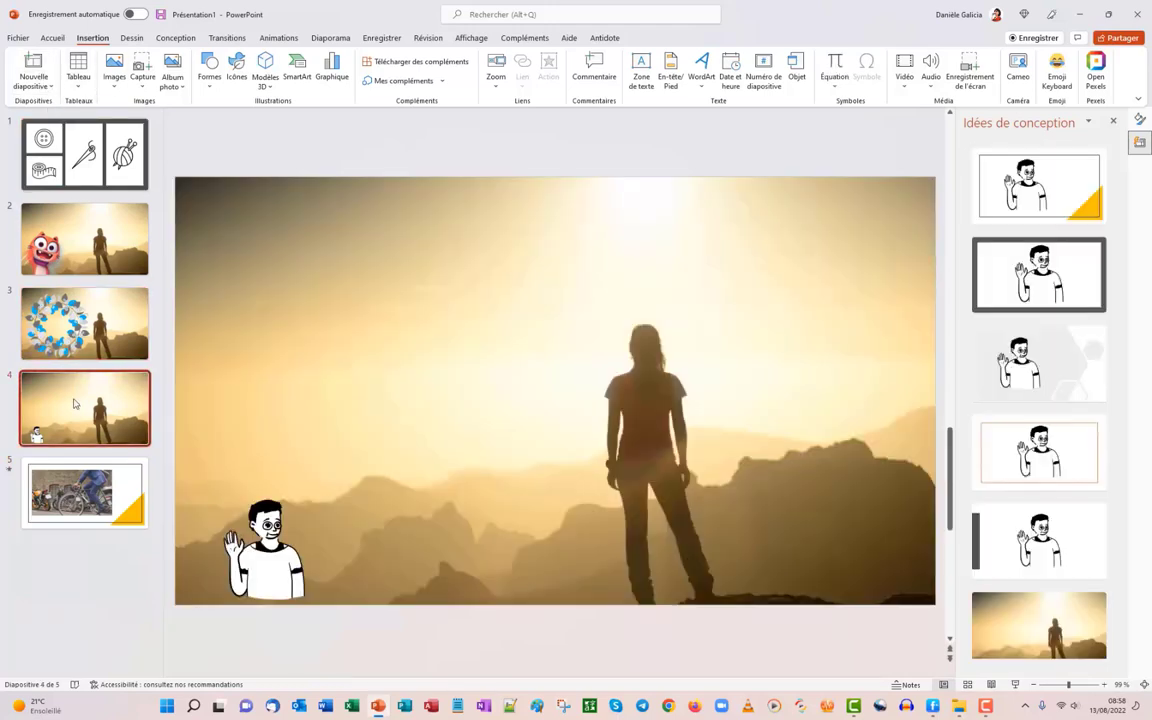
Step: Duplicate slide 4 to the end as slide 6, remove the cartoon, and open stock images
click(36, 84)
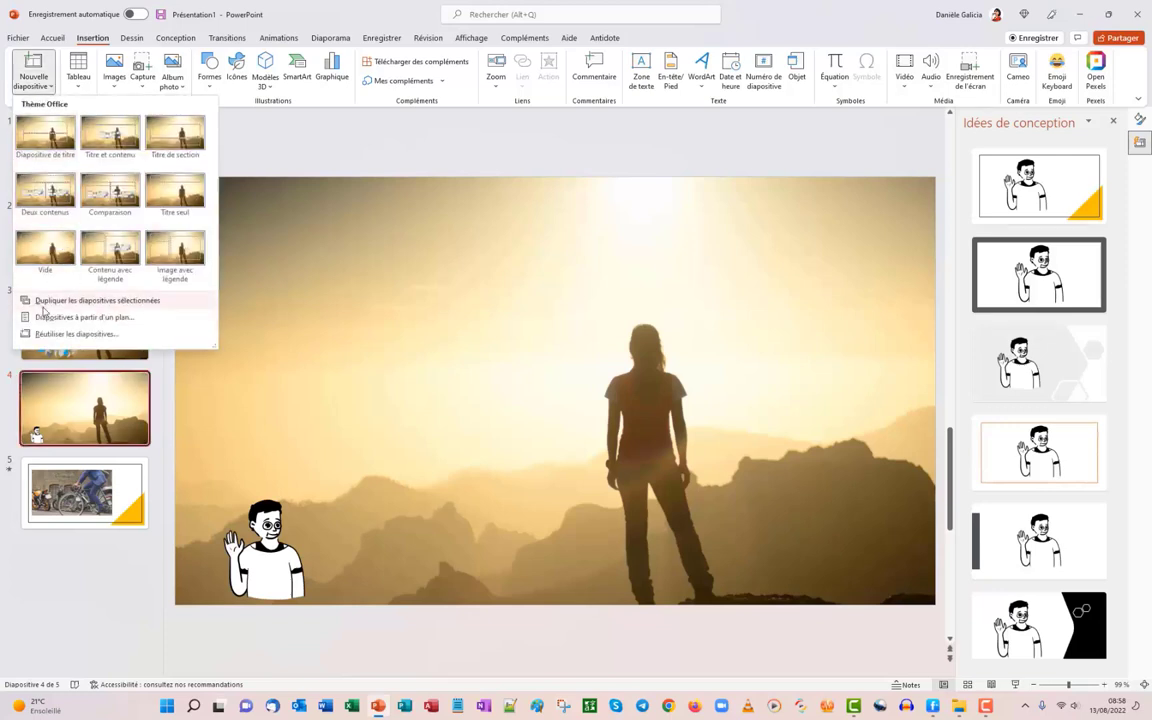
click(103, 308)
drag(90, 444, 96, 560)
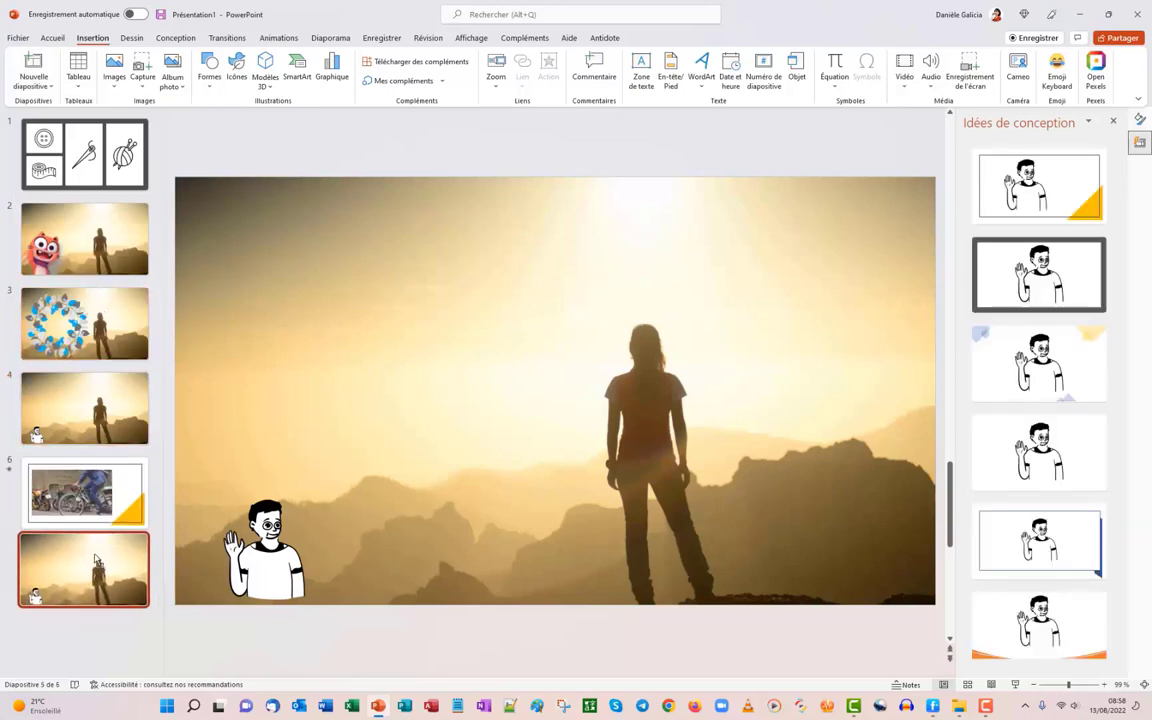
click(268, 545)
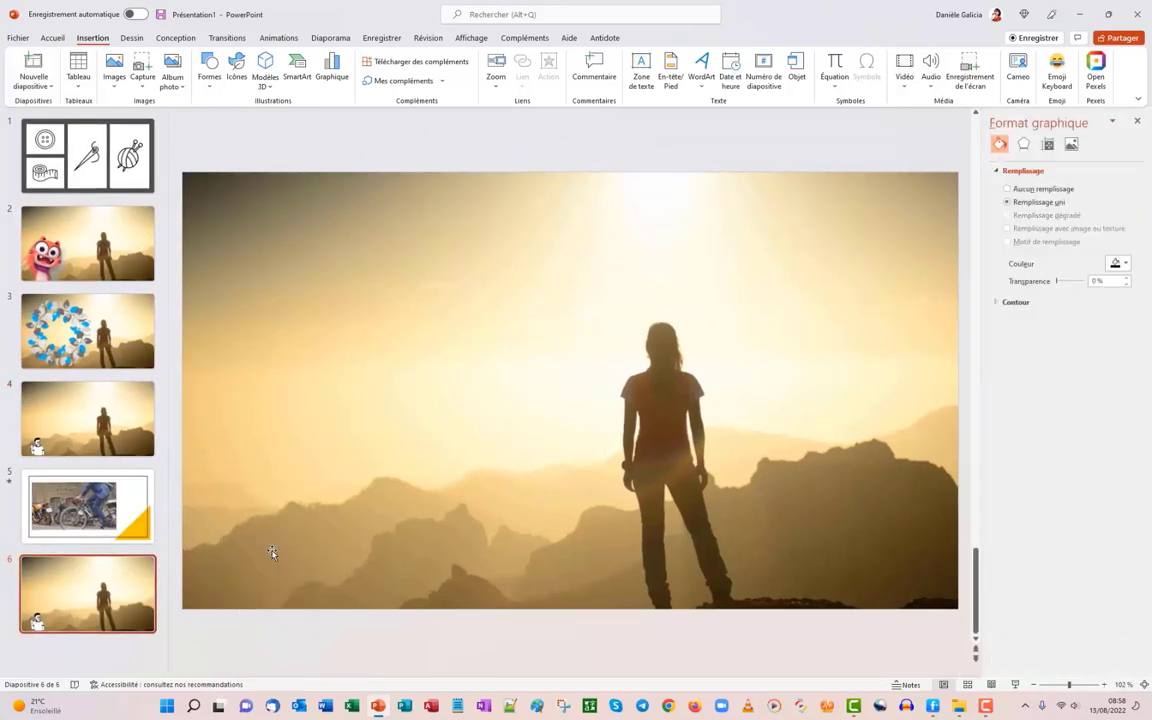
click(106, 78)
click(155, 141)
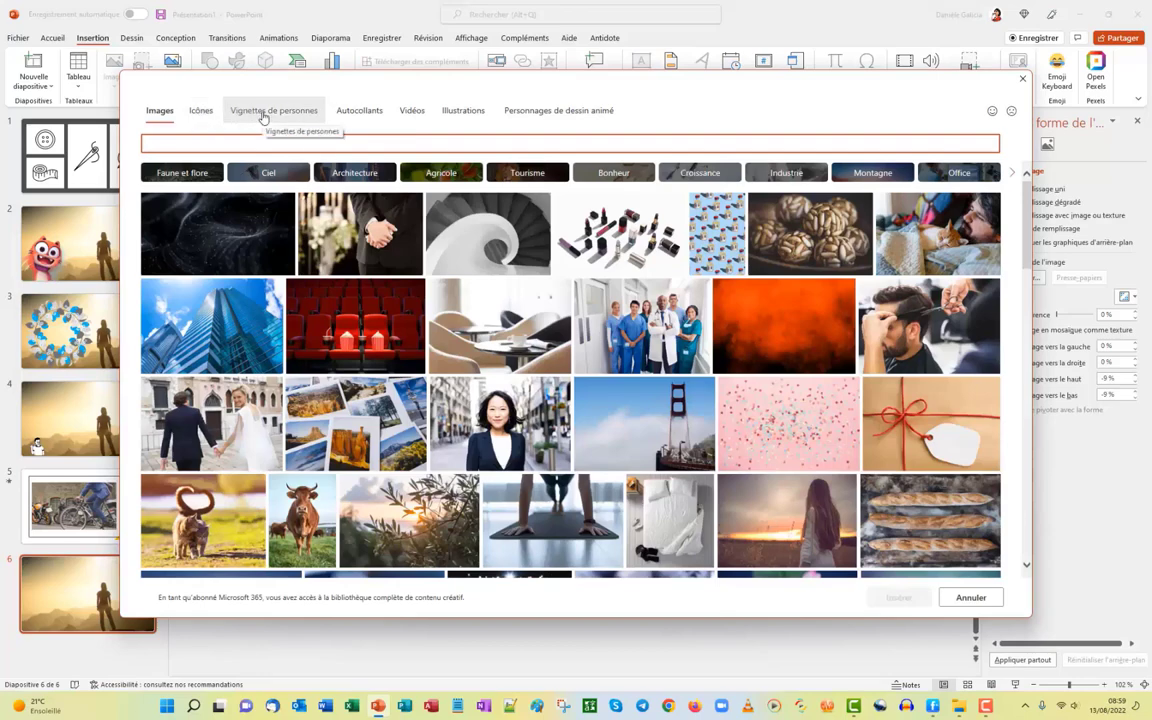
Step: Browse the Vignettes de personnes cut-out people collection
click(262, 114)
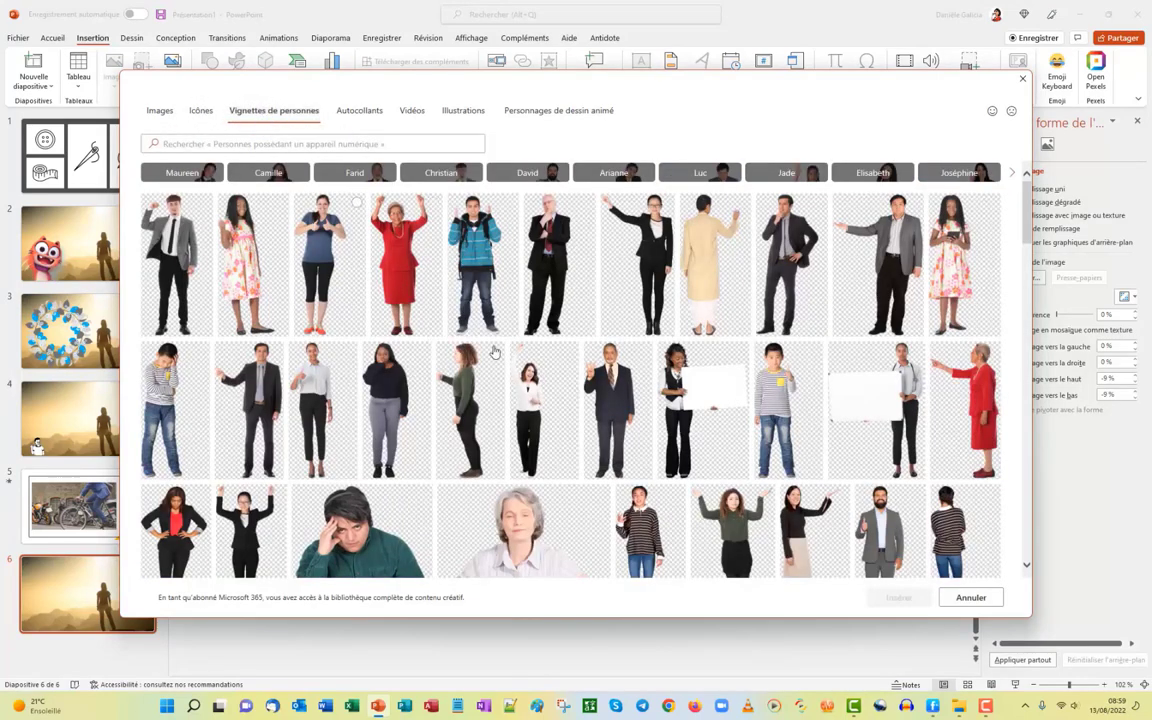
scroll(512, 330, down, 2)
scroll(567, 361, down, 2)
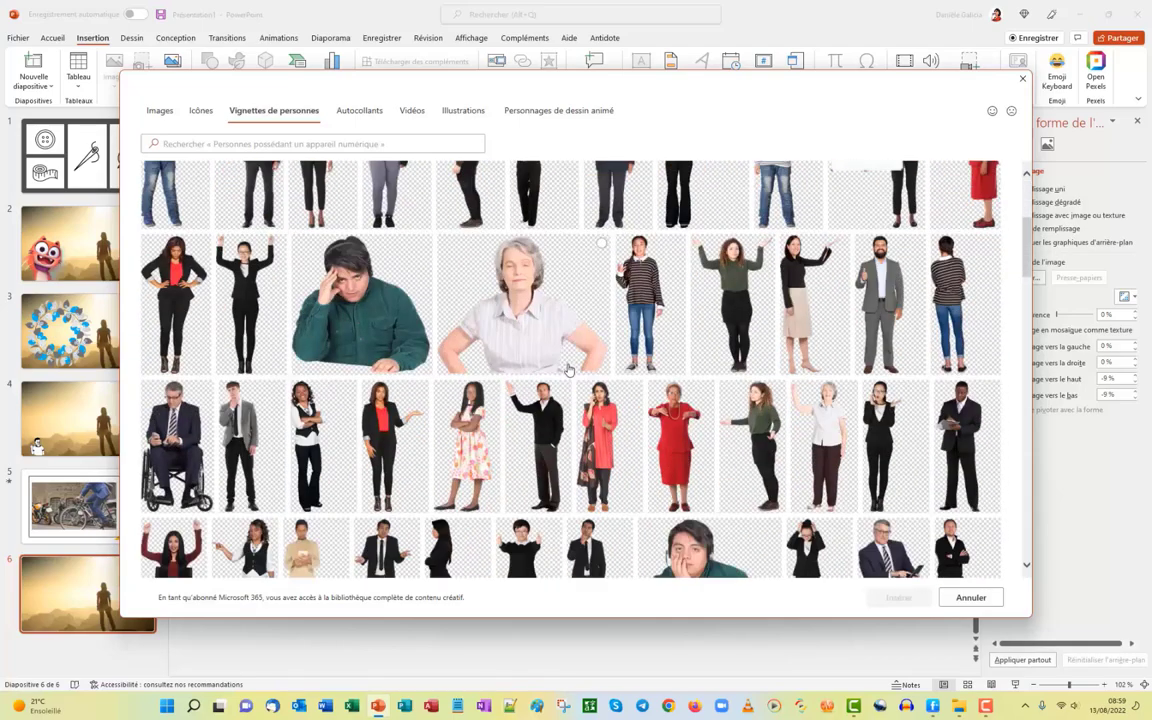
scroll(569, 370, down, 2)
scroll(569, 370, down, 2)
scroll(569, 370, down, 2)
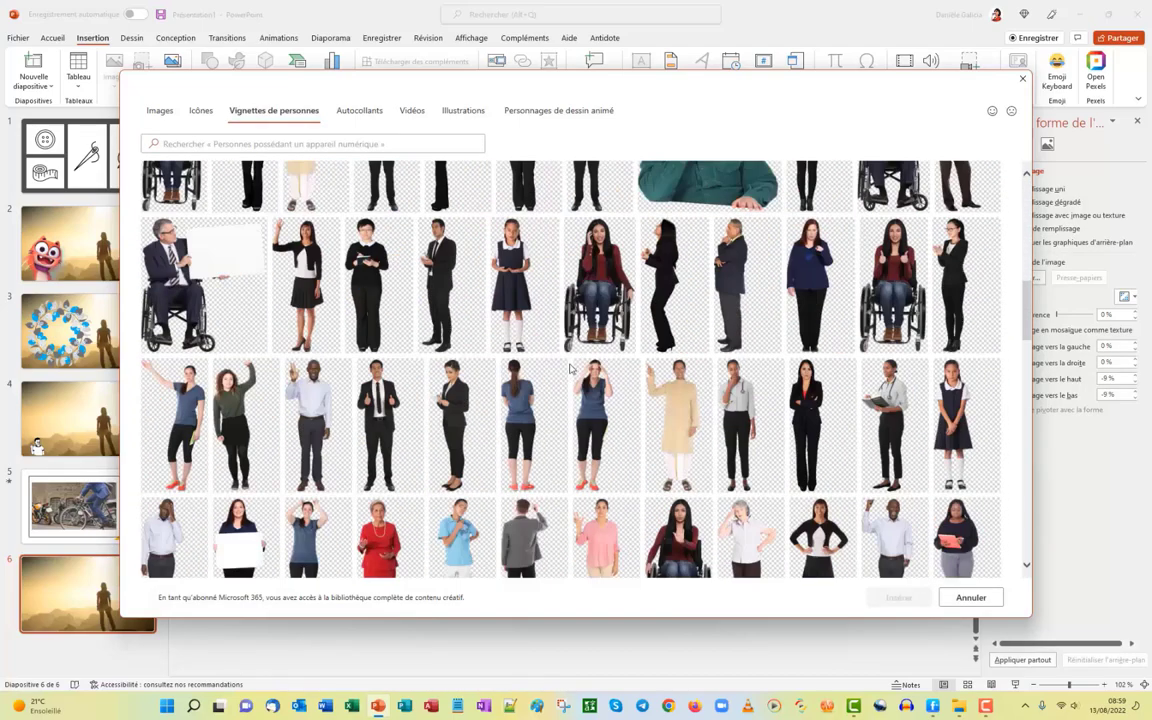
scroll(569, 370, down, 2)
scroll(570, 369, down, 3)
scroll(570, 369, down, 2)
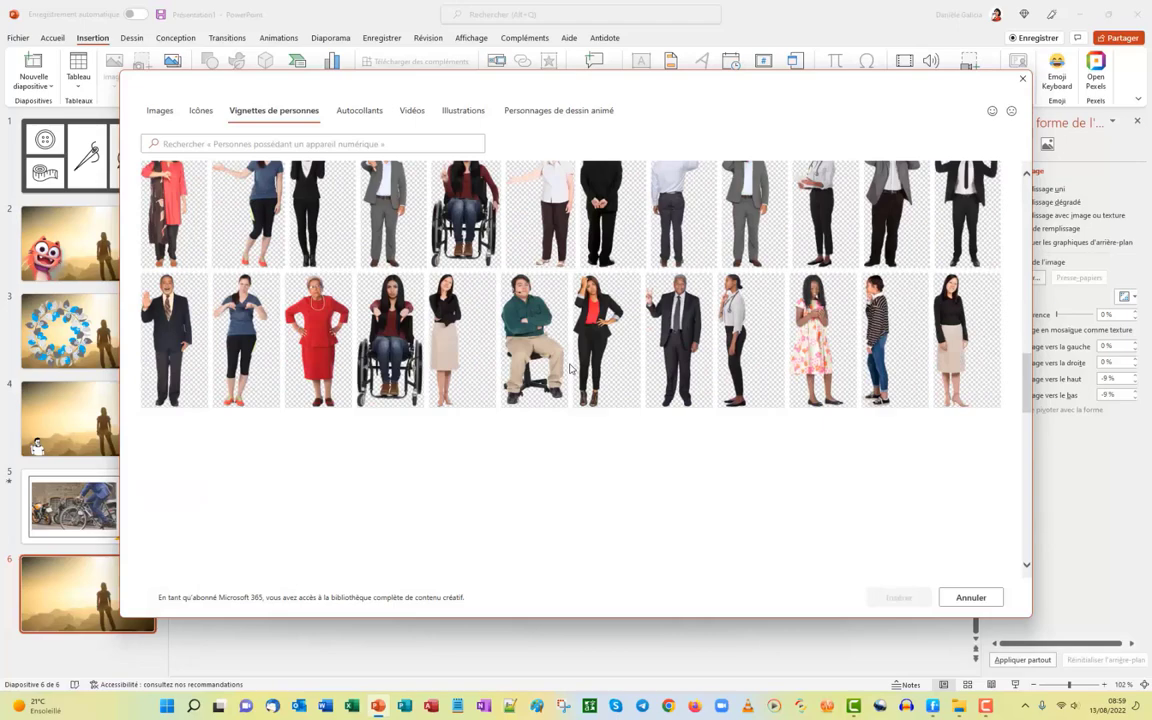
scroll(570, 369, up, 5)
scroll(570, 369, up, 5)
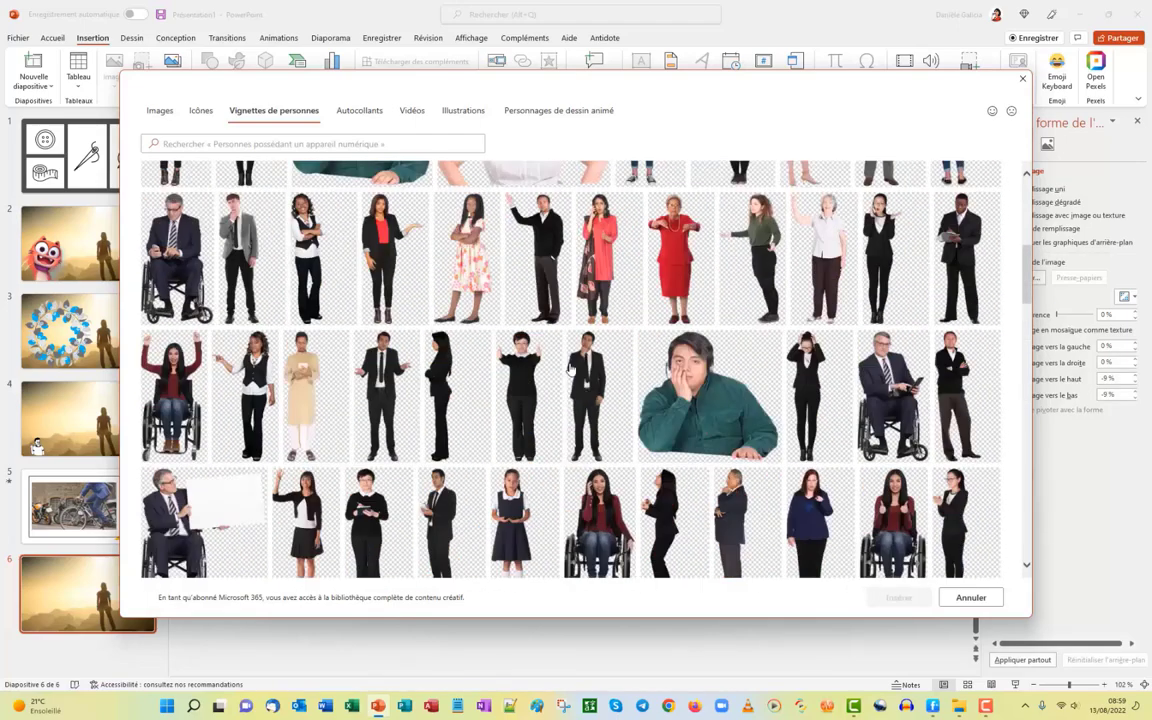
scroll(570, 369, up, 5)
scroll(570, 369, up, 5)
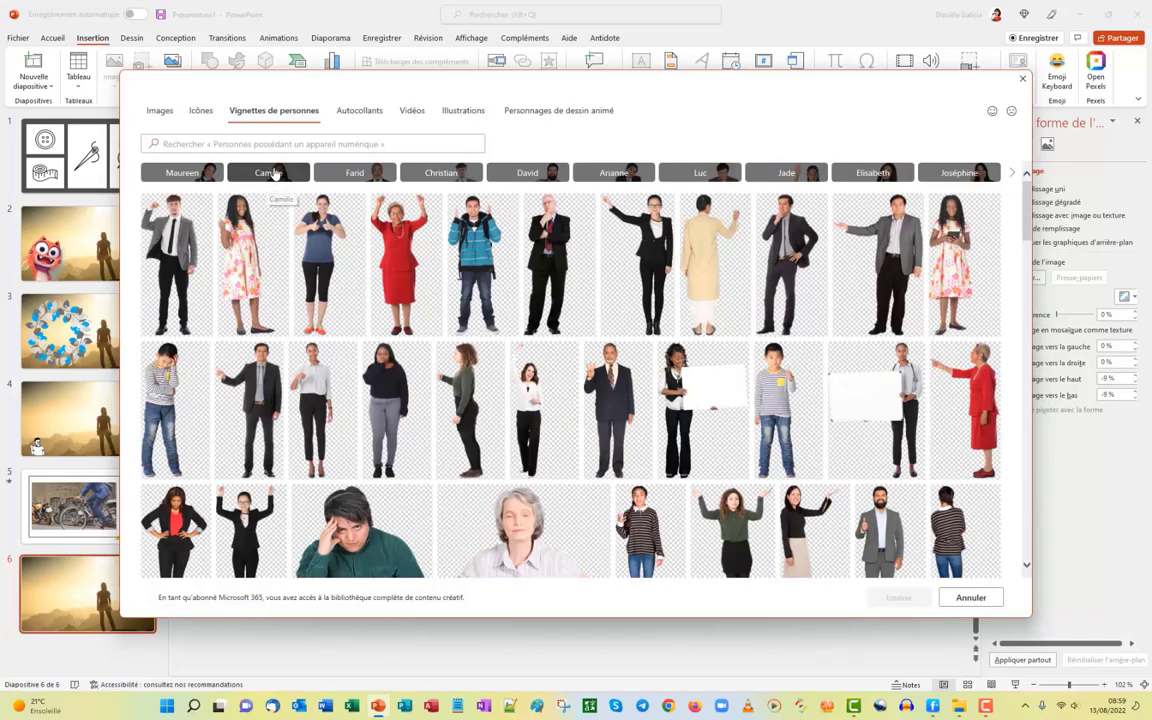
Step: Filter through the model names and tick a pose of the man in a black sweater
click(274, 174)
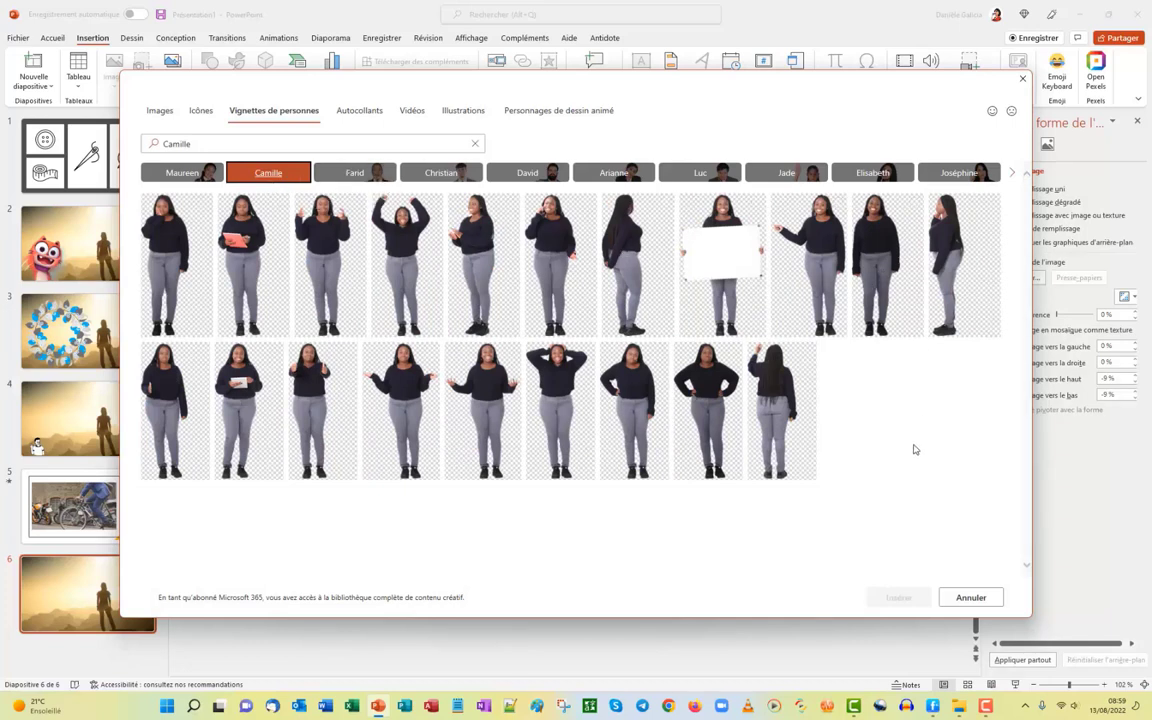
click(360, 174)
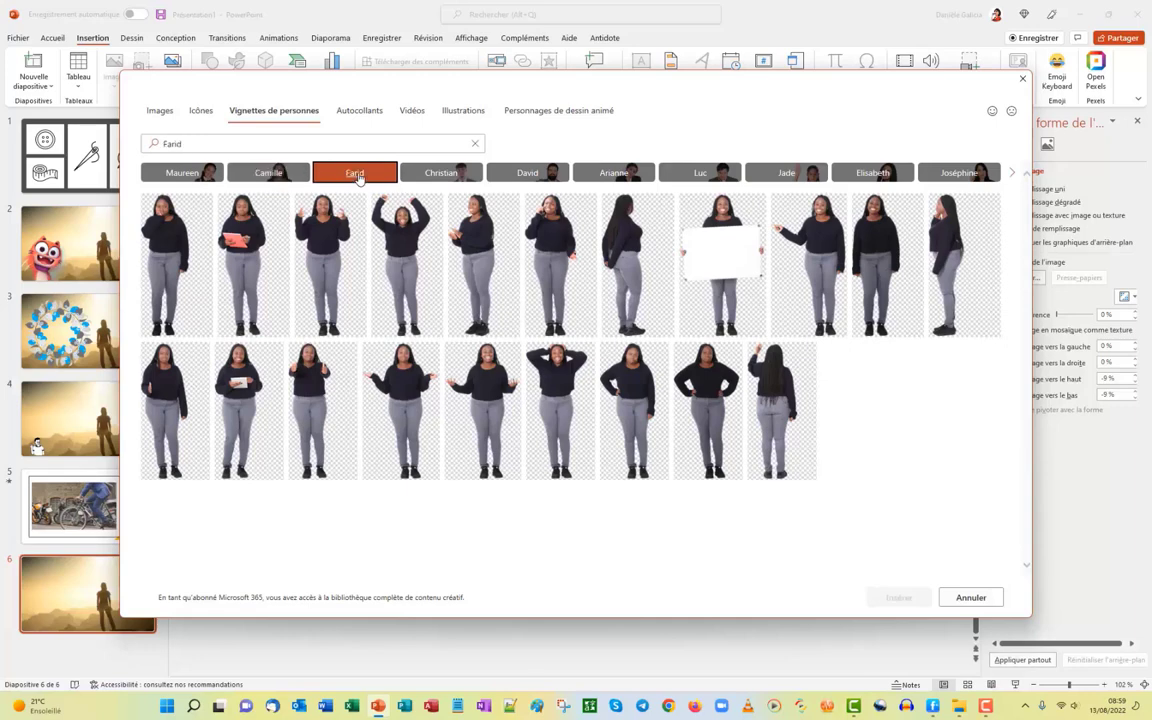
click(527, 174)
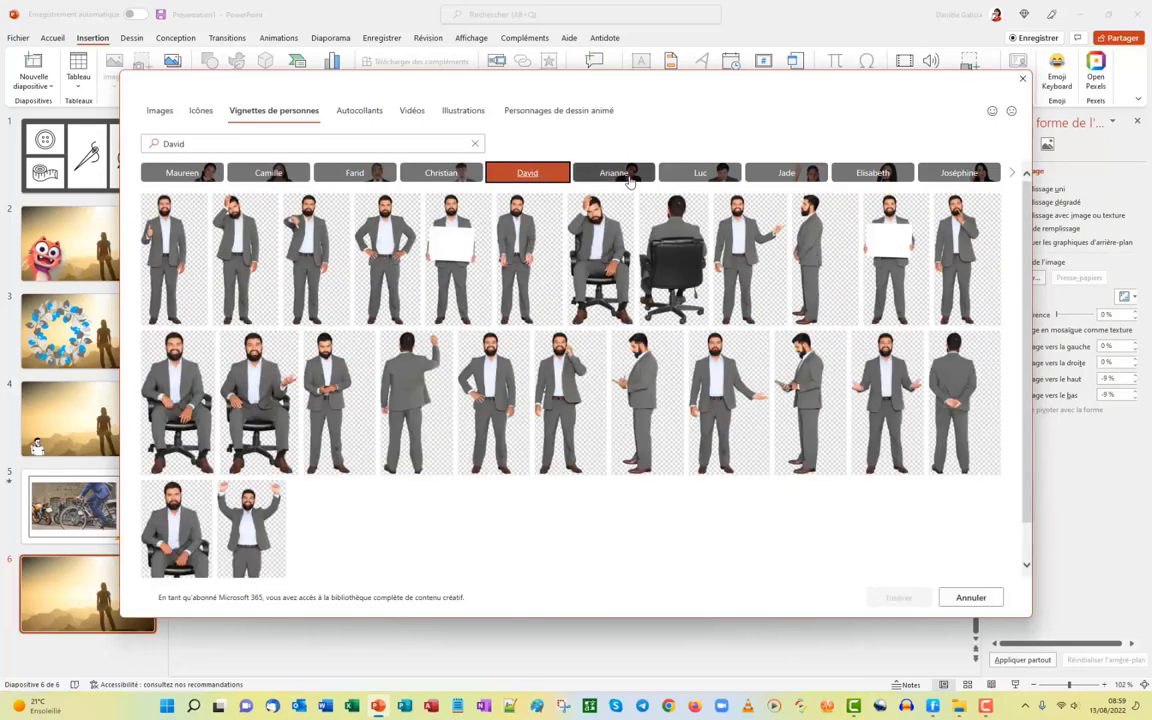
click(630, 177)
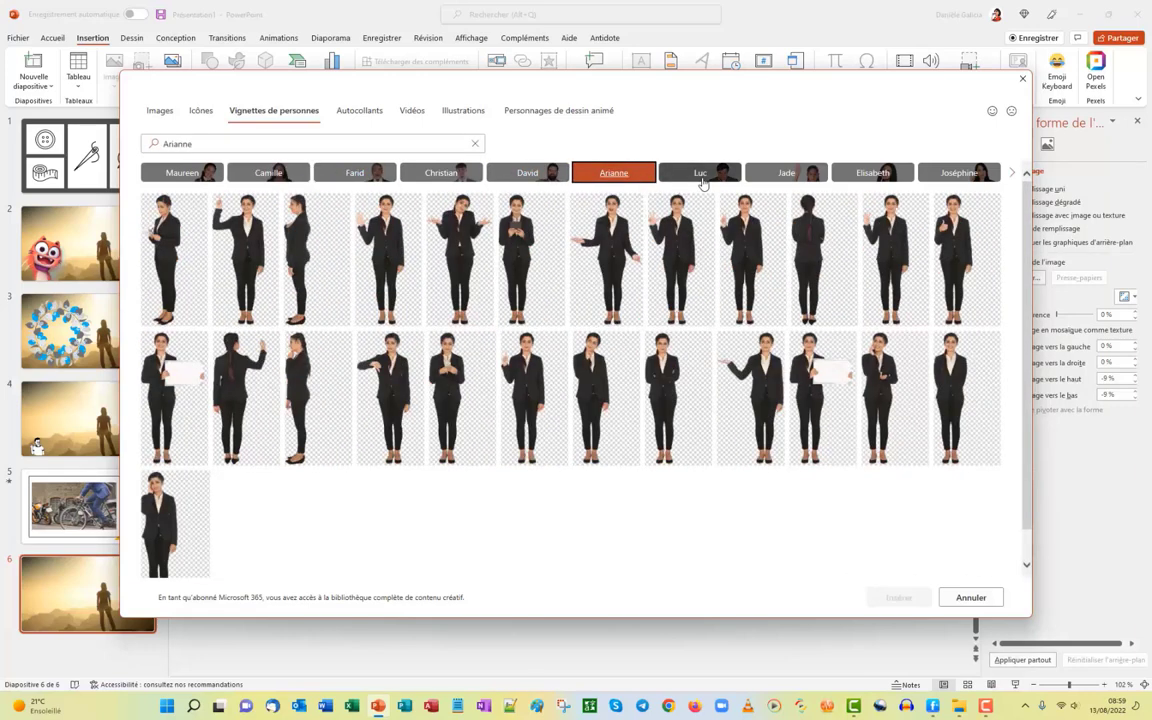
click(703, 180)
click(788, 175)
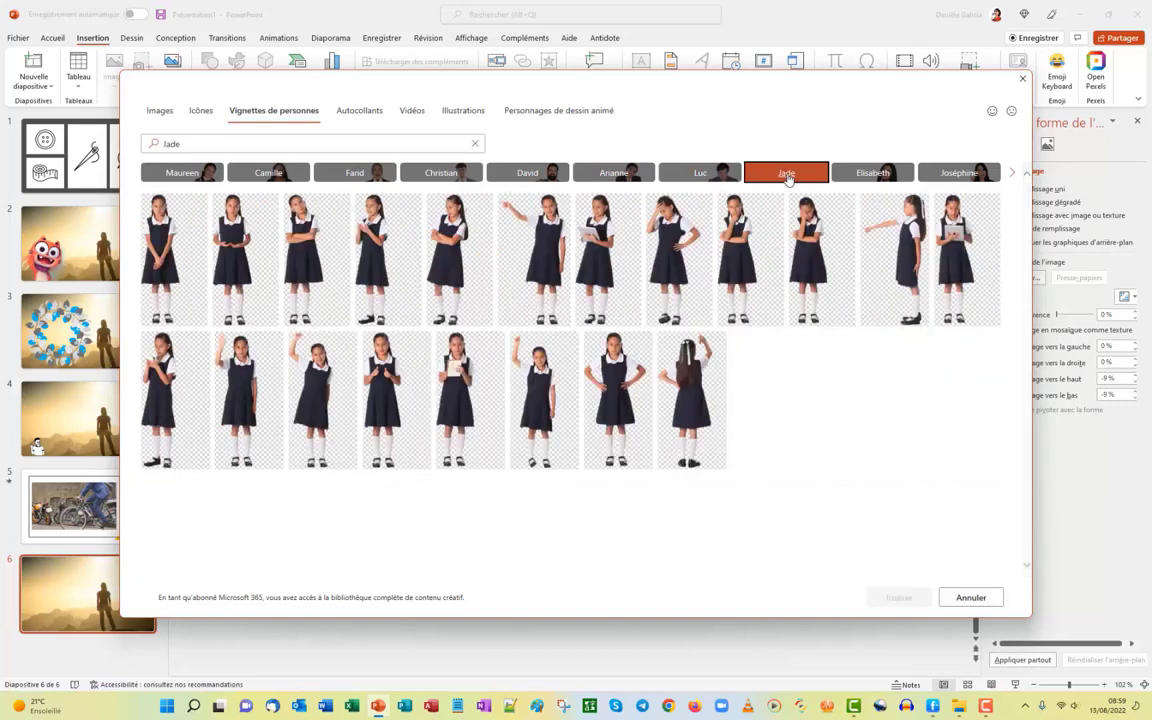
click(872, 174)
click(960, 174)
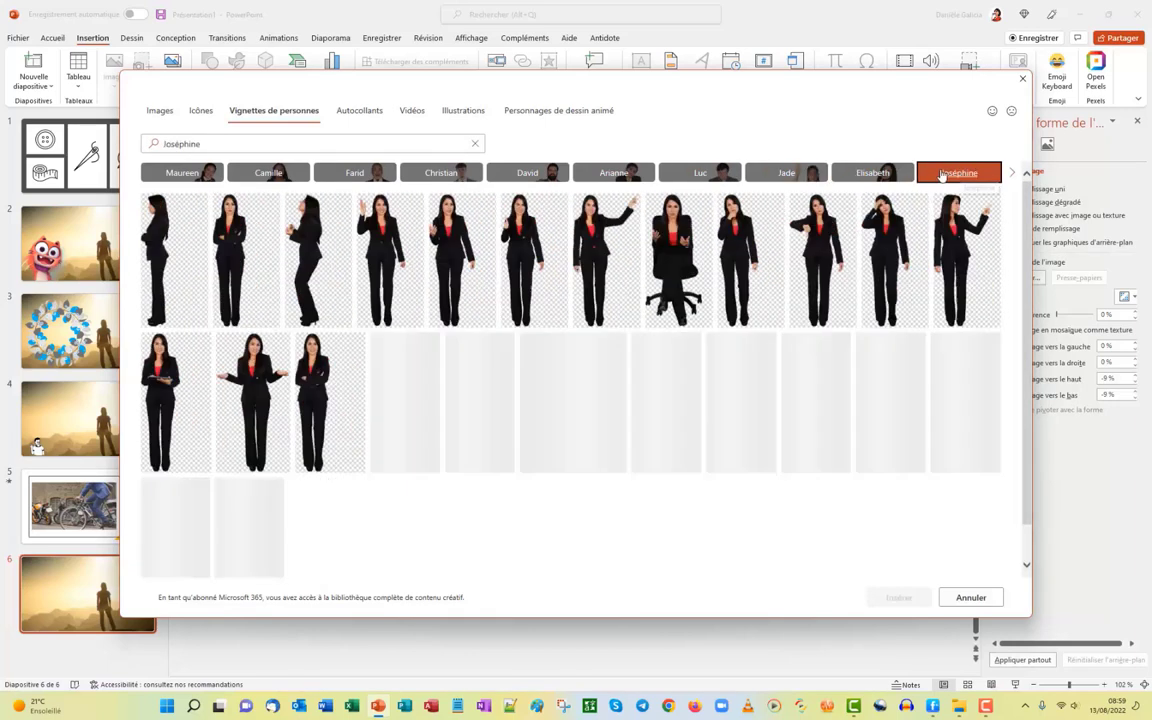
click(1011, 175)
click(1012, 176)
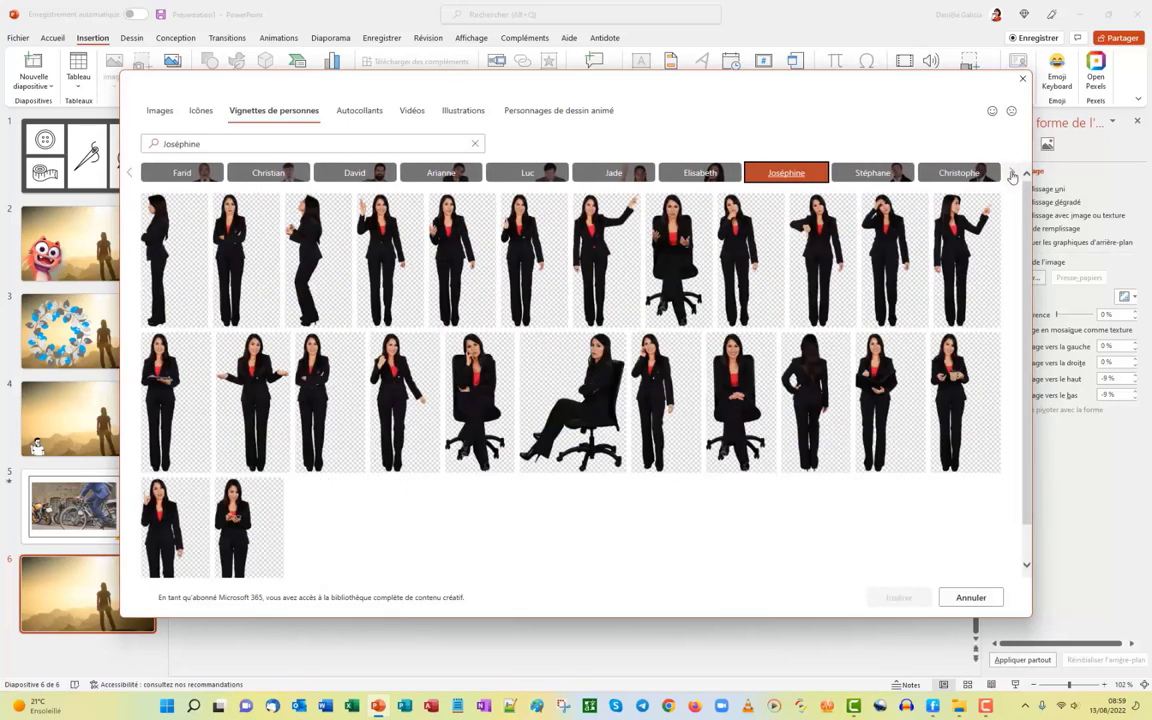
click(872, 174)
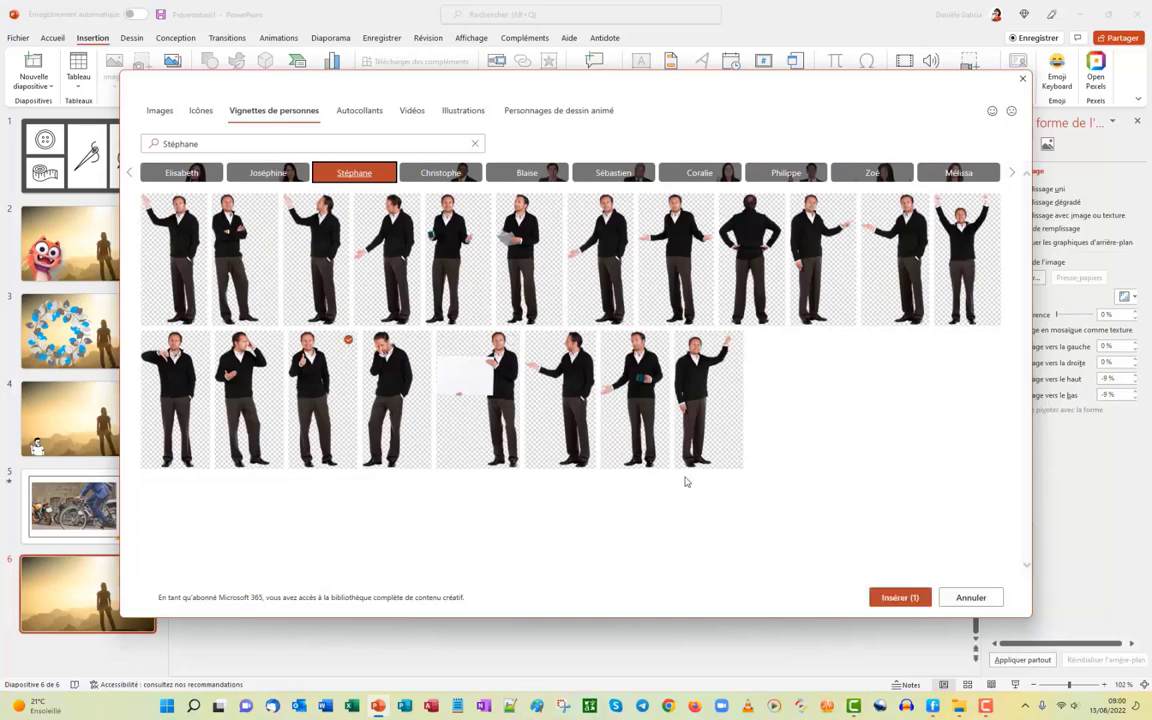
Step: Tick a pose of the woman in a beige skirt and insert both cutouts
click(441, 173)
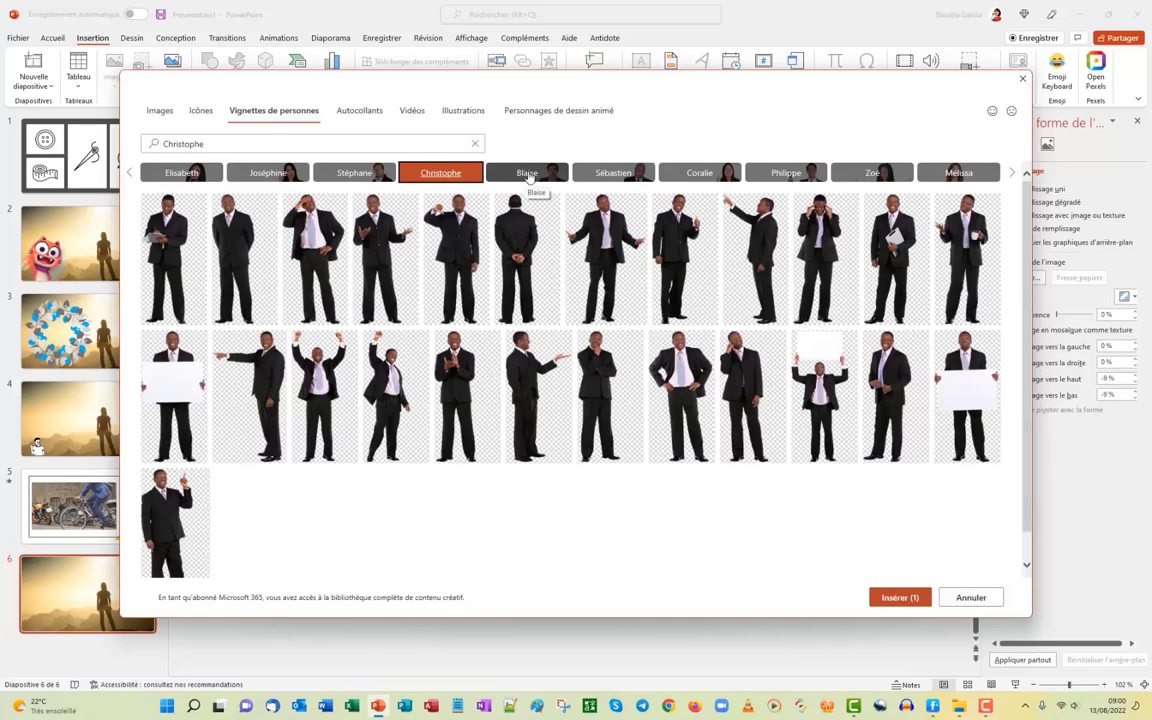
click(528, 173)
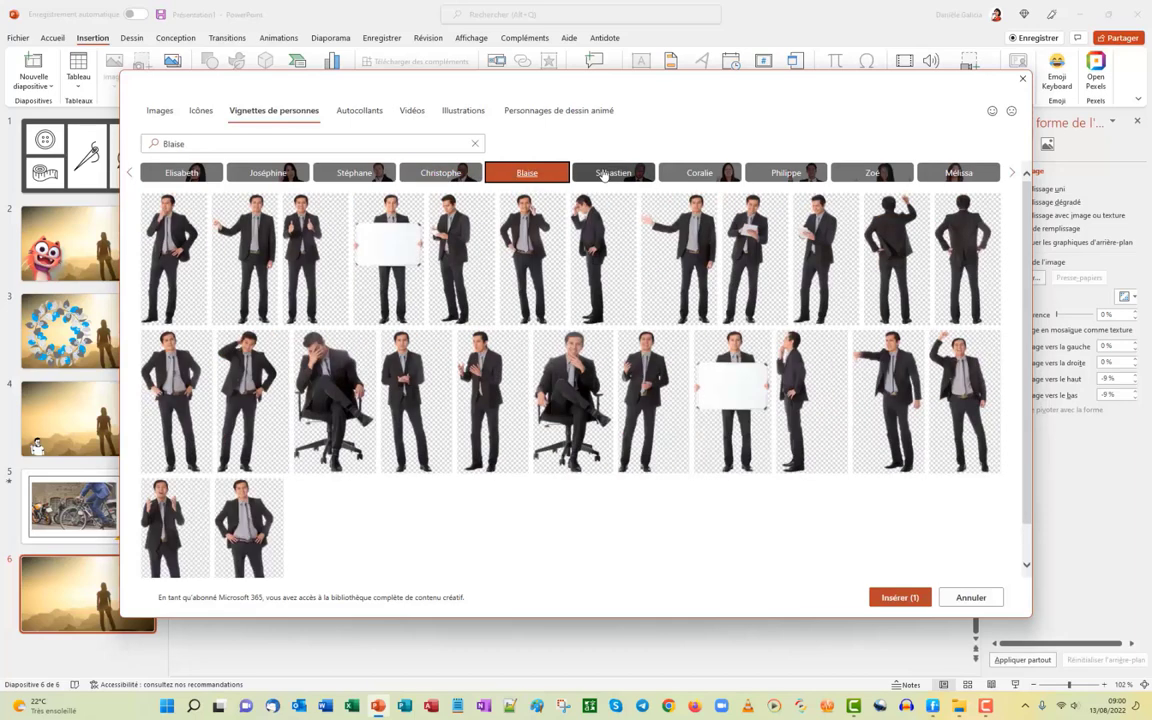
click(604, 173)
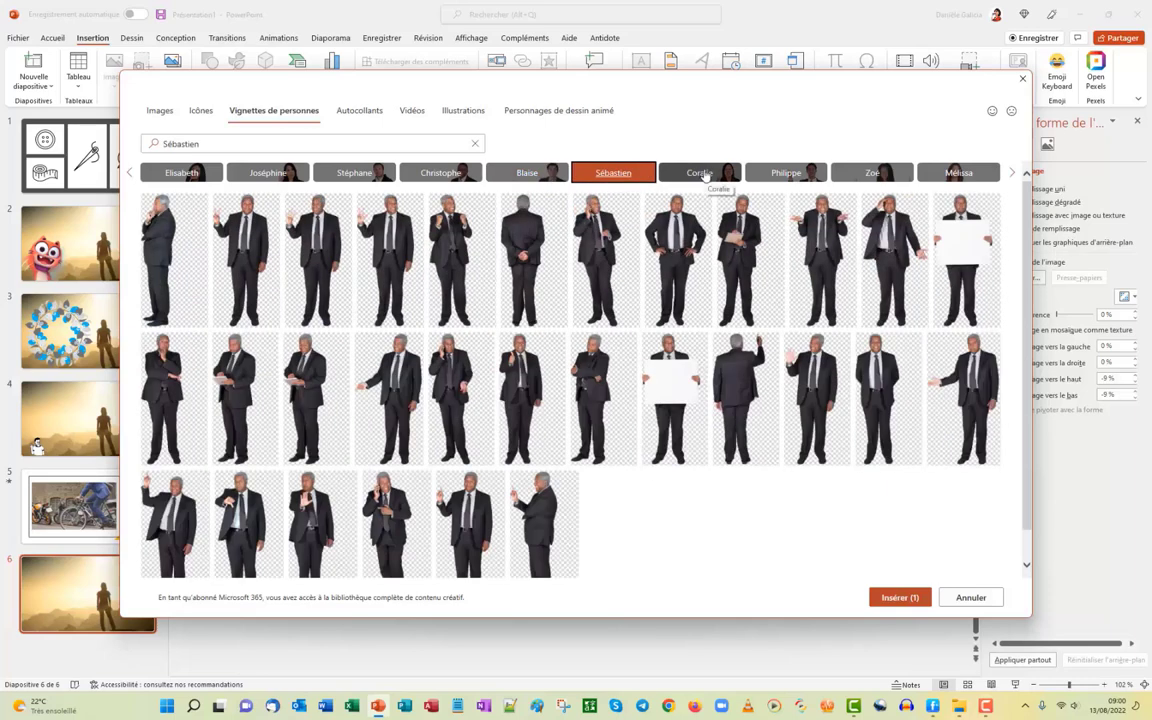
click(702, 173)
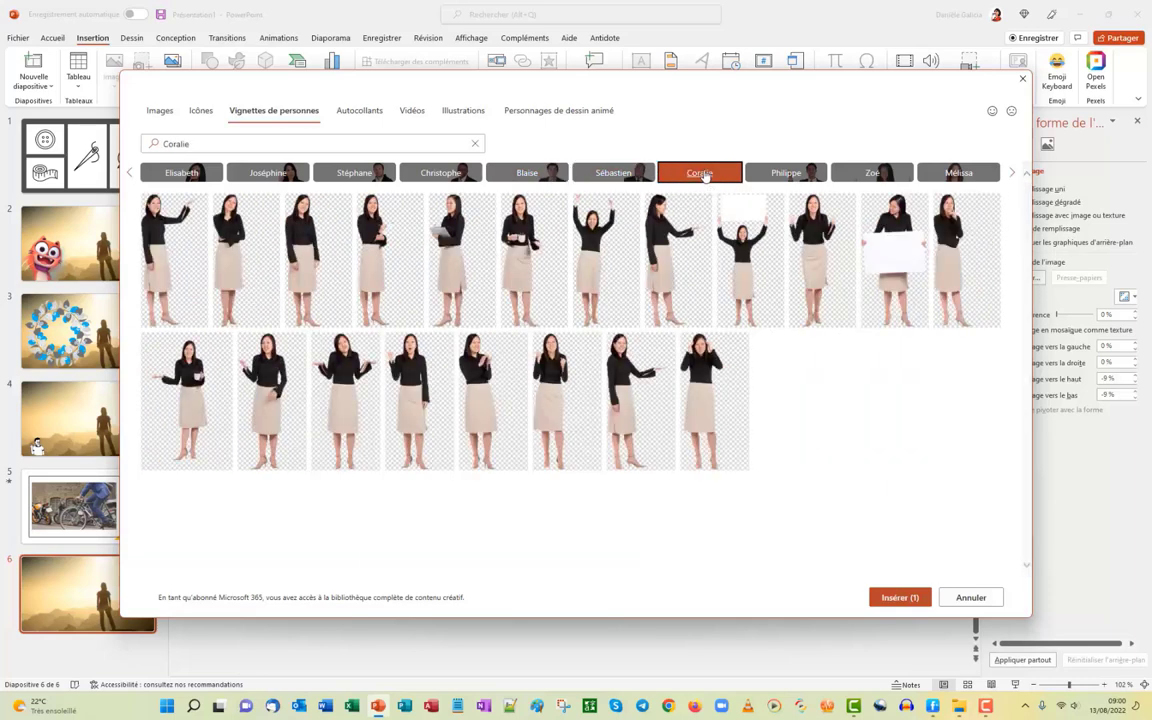
mouse_move(344, 400)
click(370, 343)
click(892, 598)
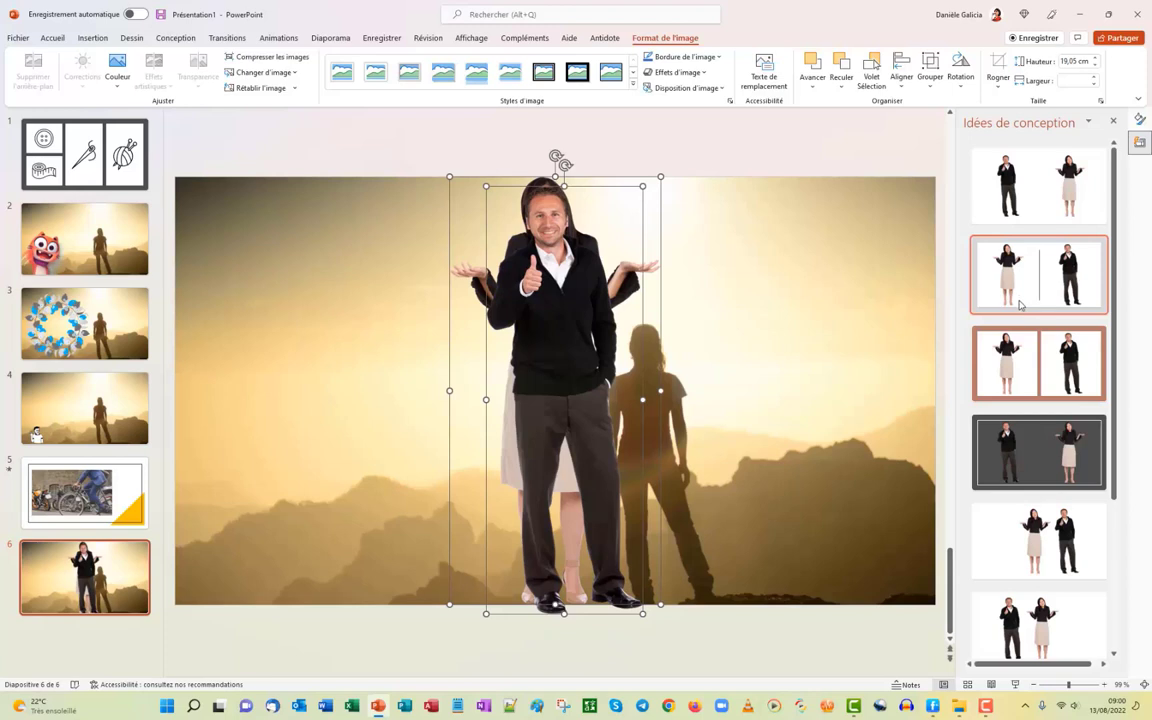
Step: Shrink the two cutouts and place the woman on the left, the man beside her
drag(576, 412, 780, 412)
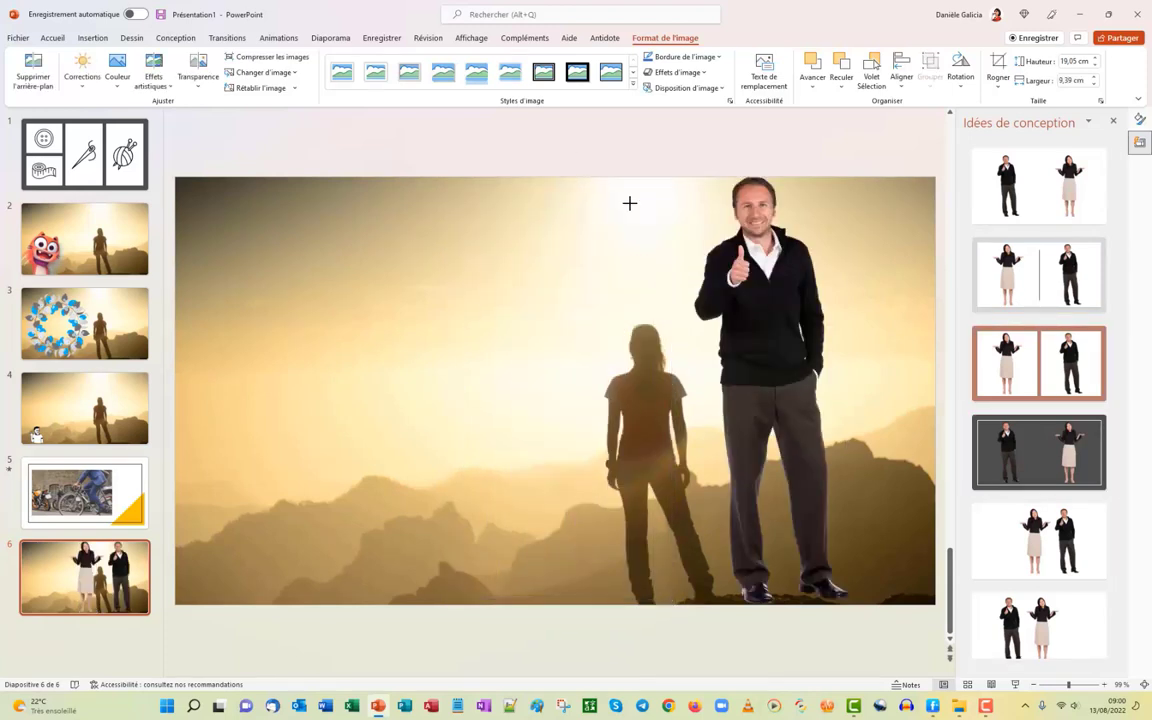
drag(671, 171, 602, 232)
drag(551, 369, 322, 355)
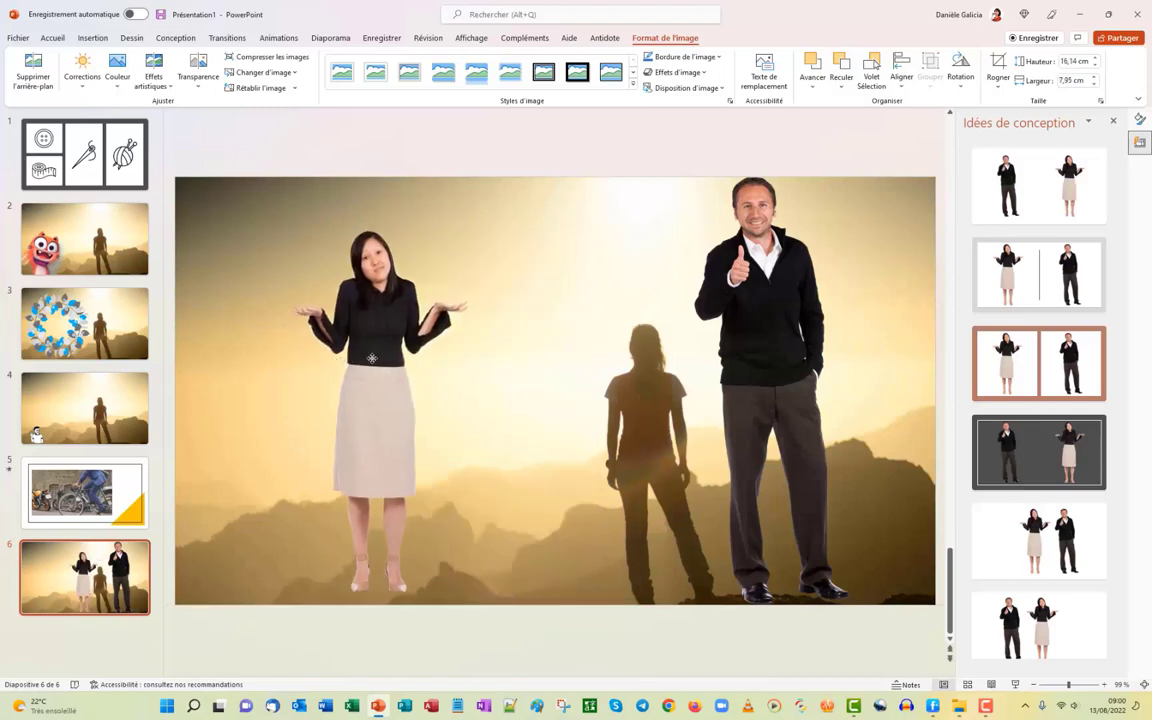
click(767, 344)
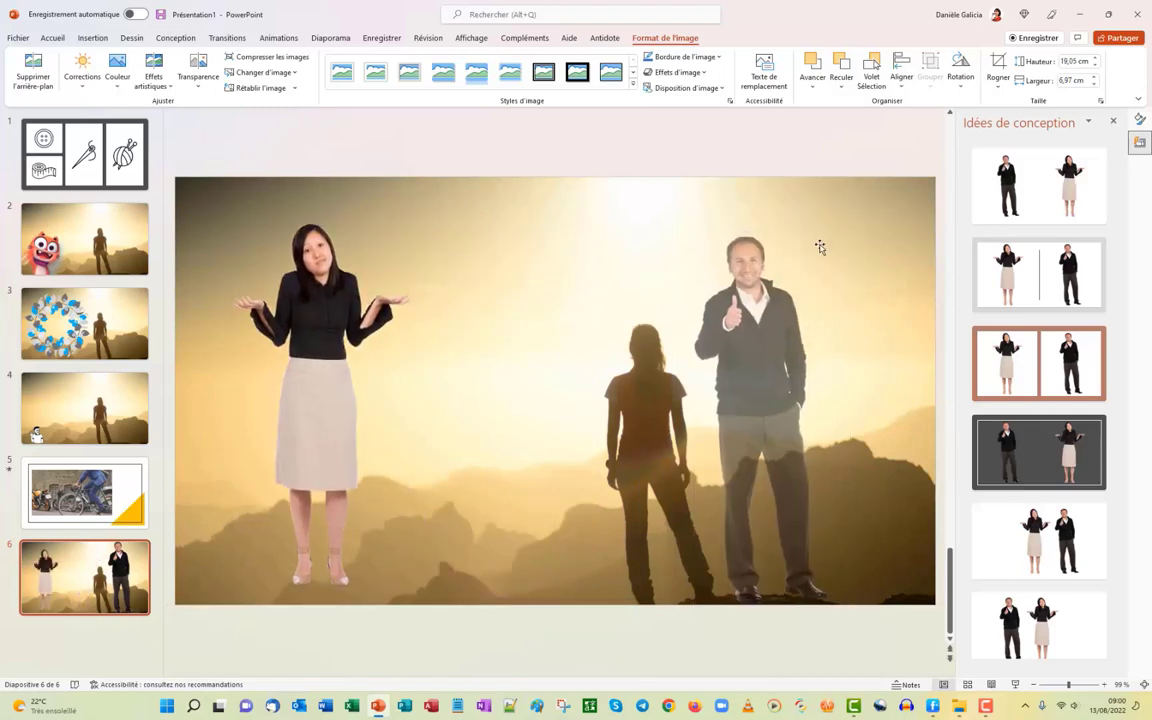
drag(850, 175, 836, 216)
mouse_move(780, 396)
mouse_down()
mouse_move(802, 364)
mouse_move(537, 381)
mouse_up()
click(769, 411)
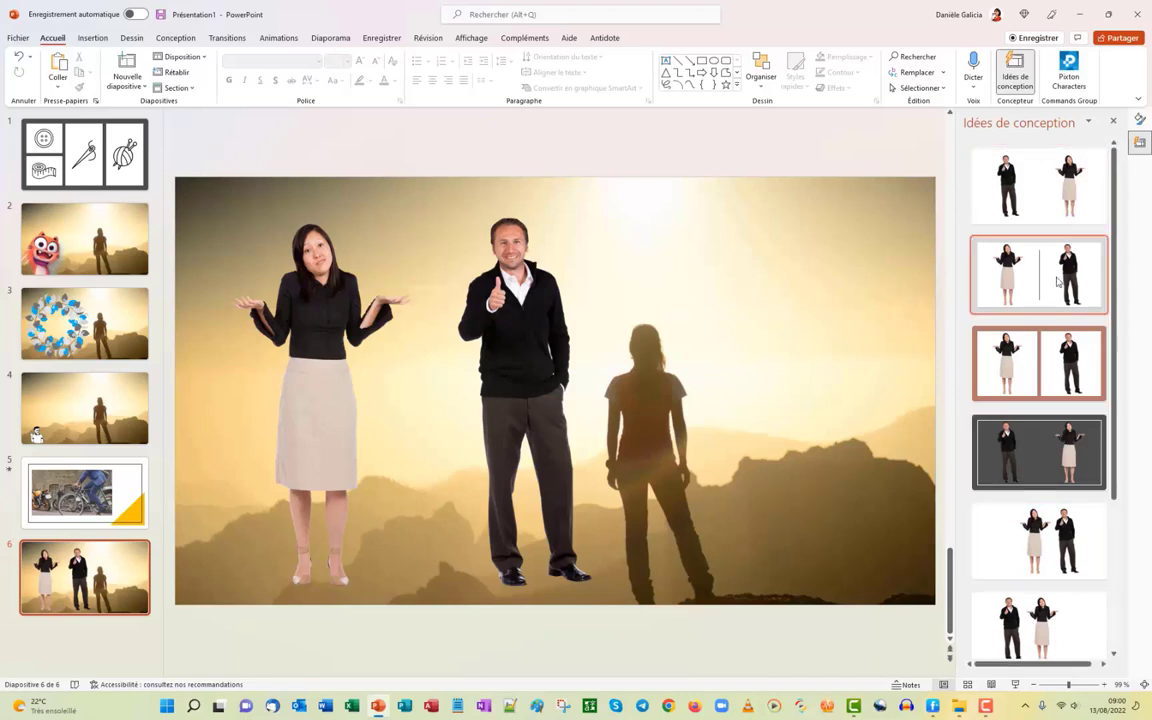
Step: Try Designer layouts and apply the one showing both people in circular frames
click(1038, 543)
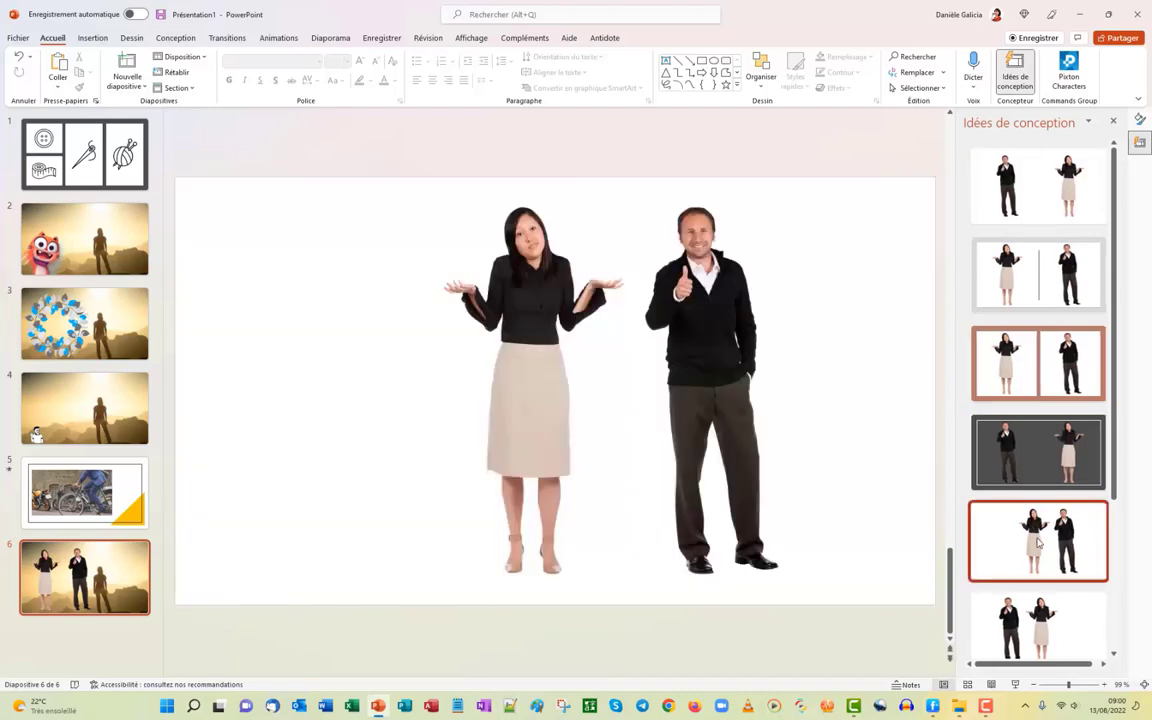
scroll(1050, 649, down, 1)
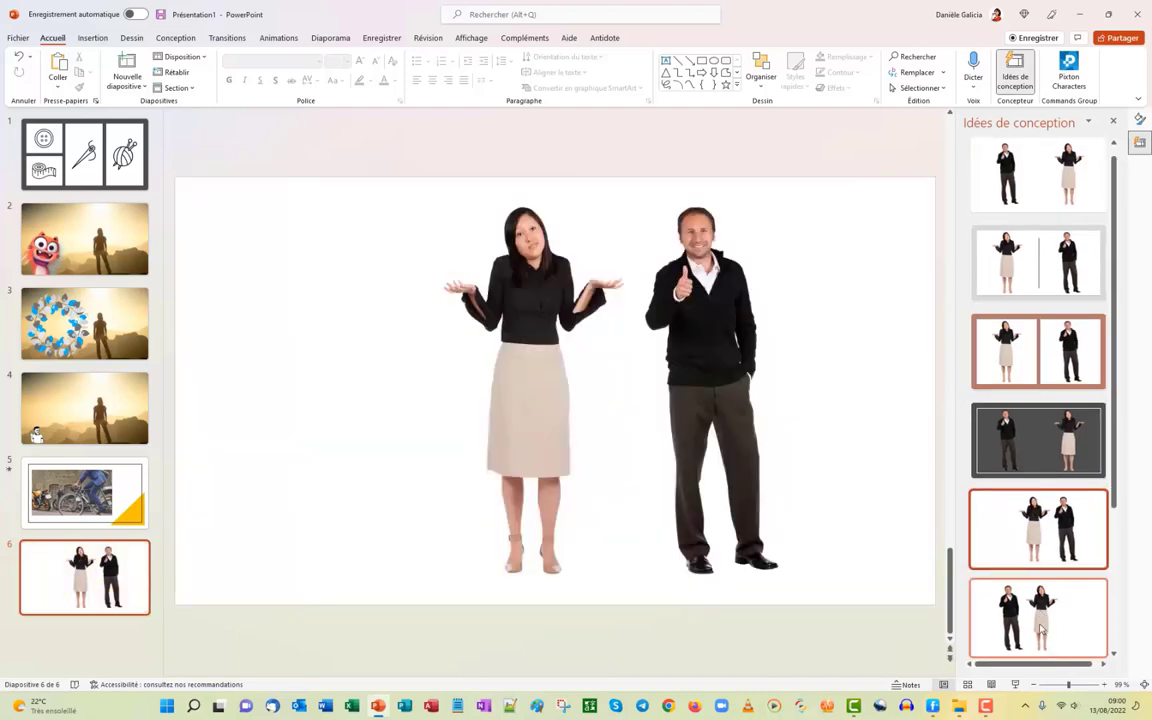
click(1040, 628)
scroll(1035, 580, down, 3)
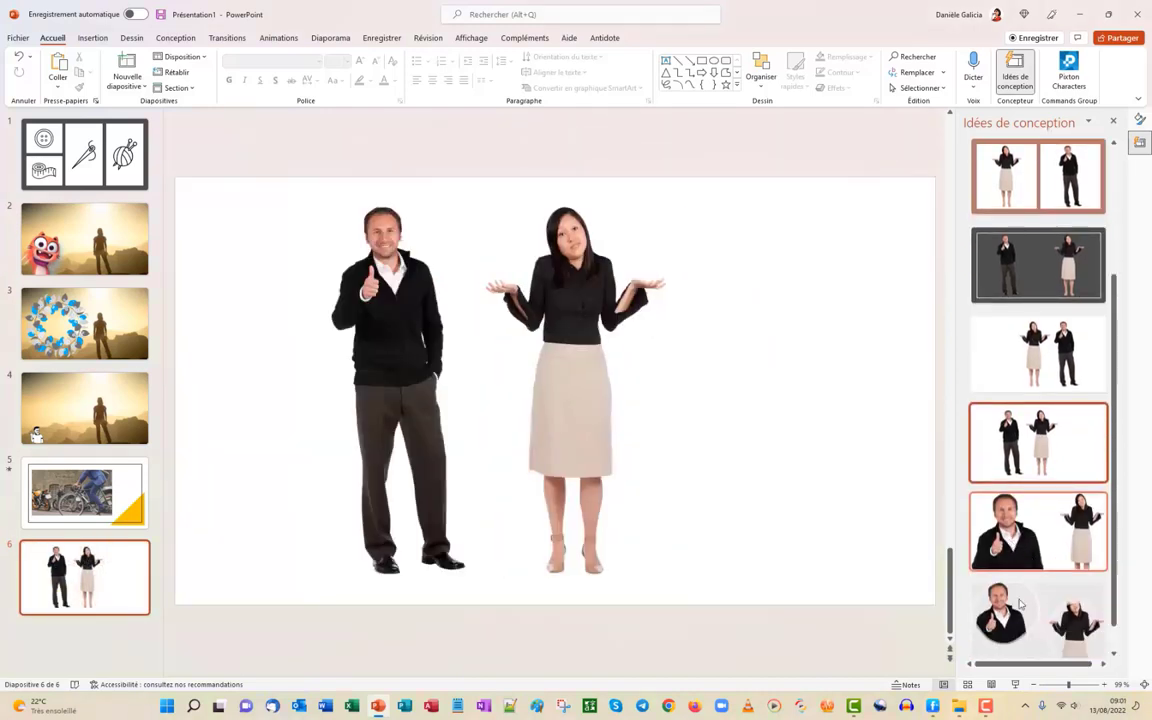
click(1020, 603)
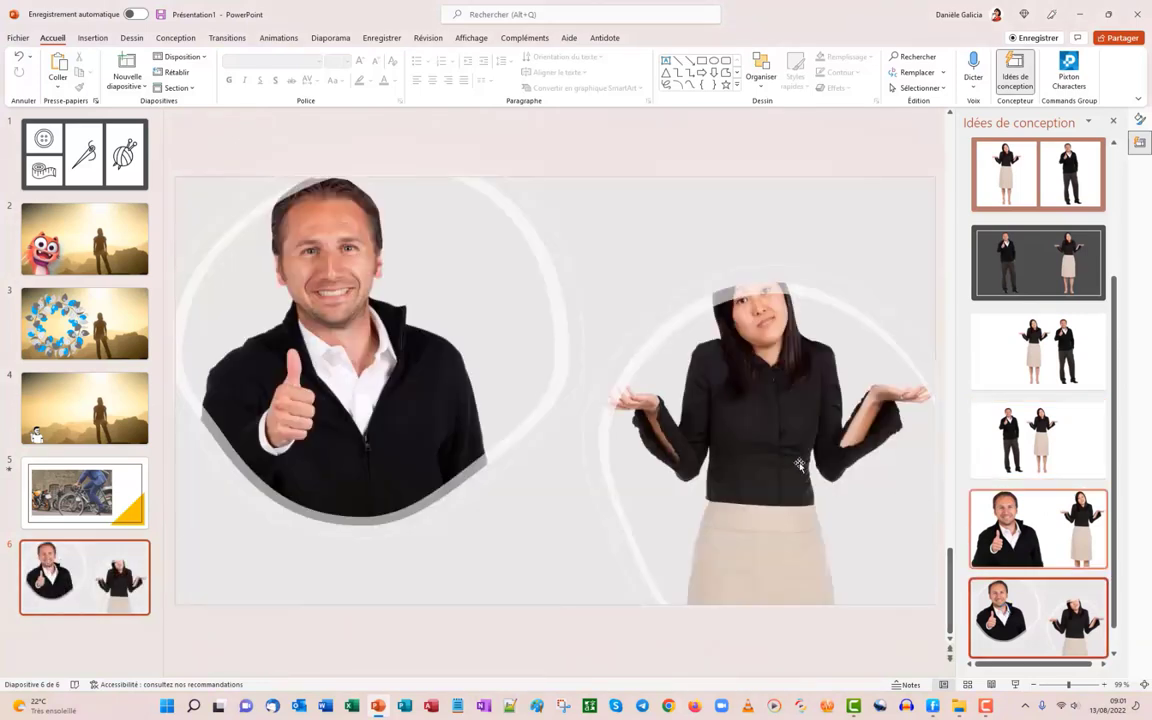
scroll(1050, 520, down, 2)
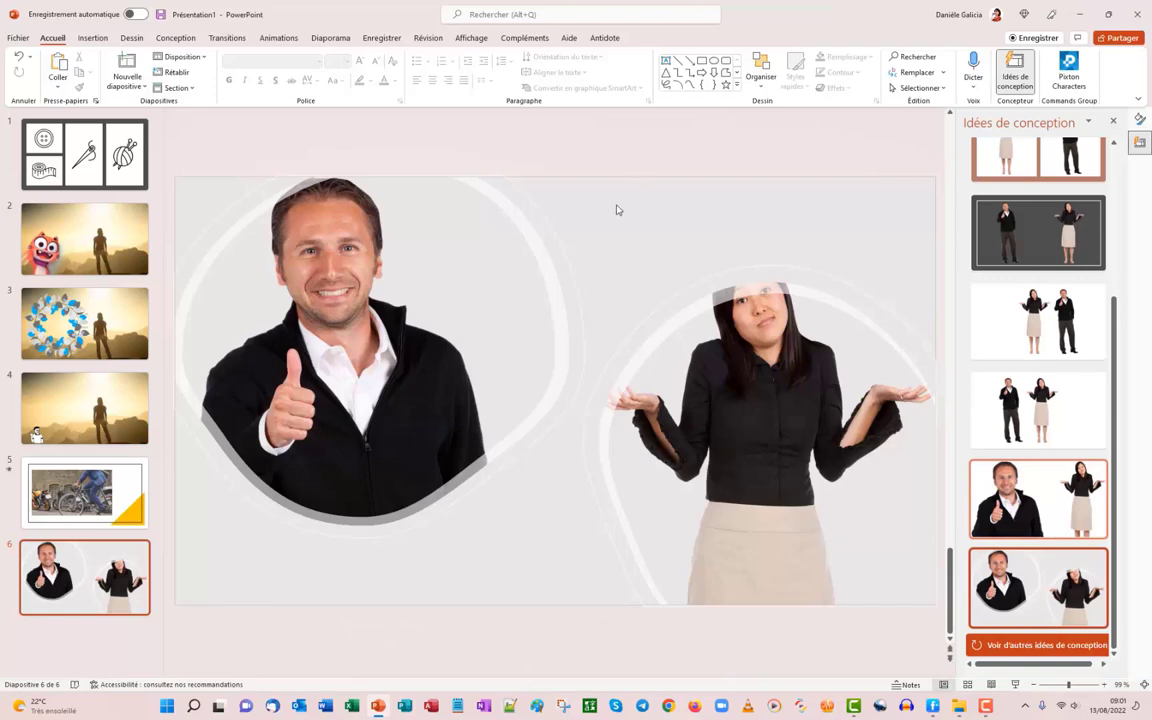
key(Home)
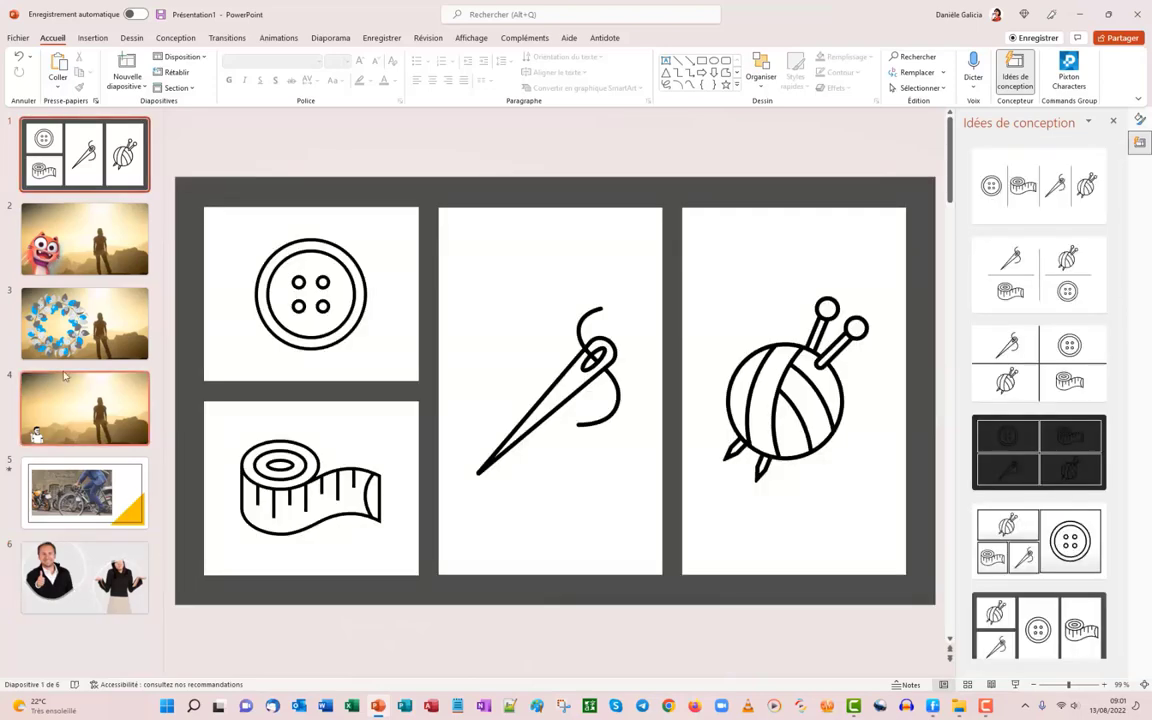
Step: Duplicate sunset slide 4, move the copy to the end, and delete its waving cartoon character
right_click(78, 411)
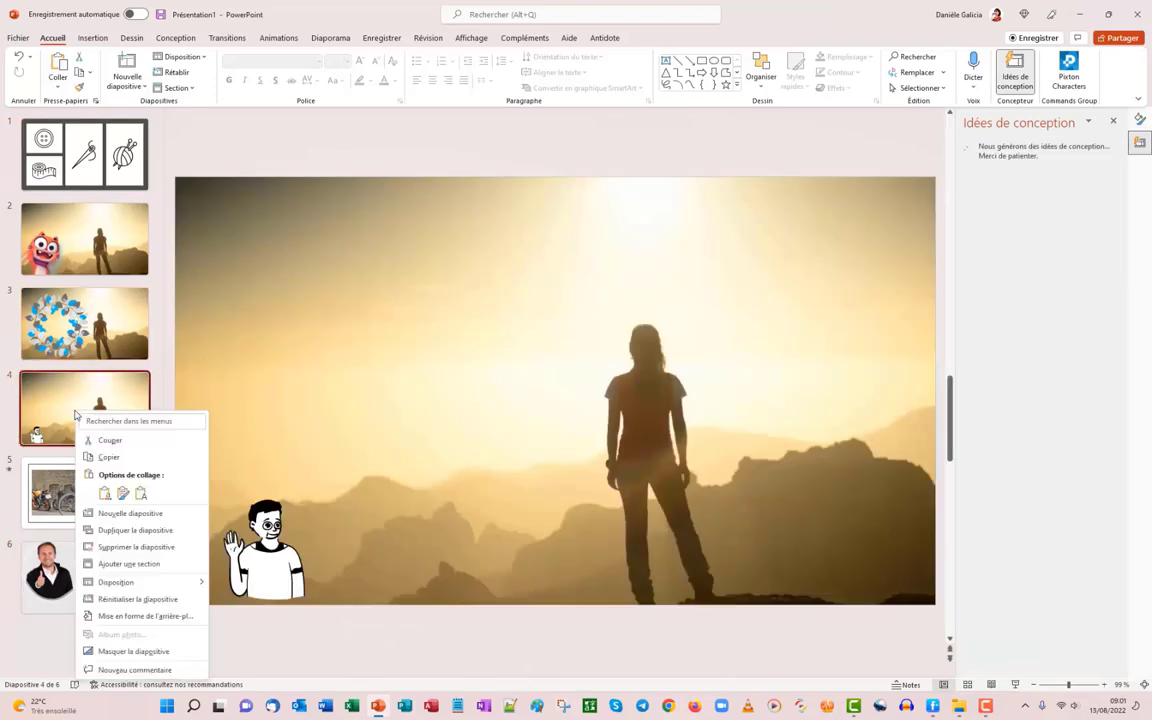
click(135, 530)
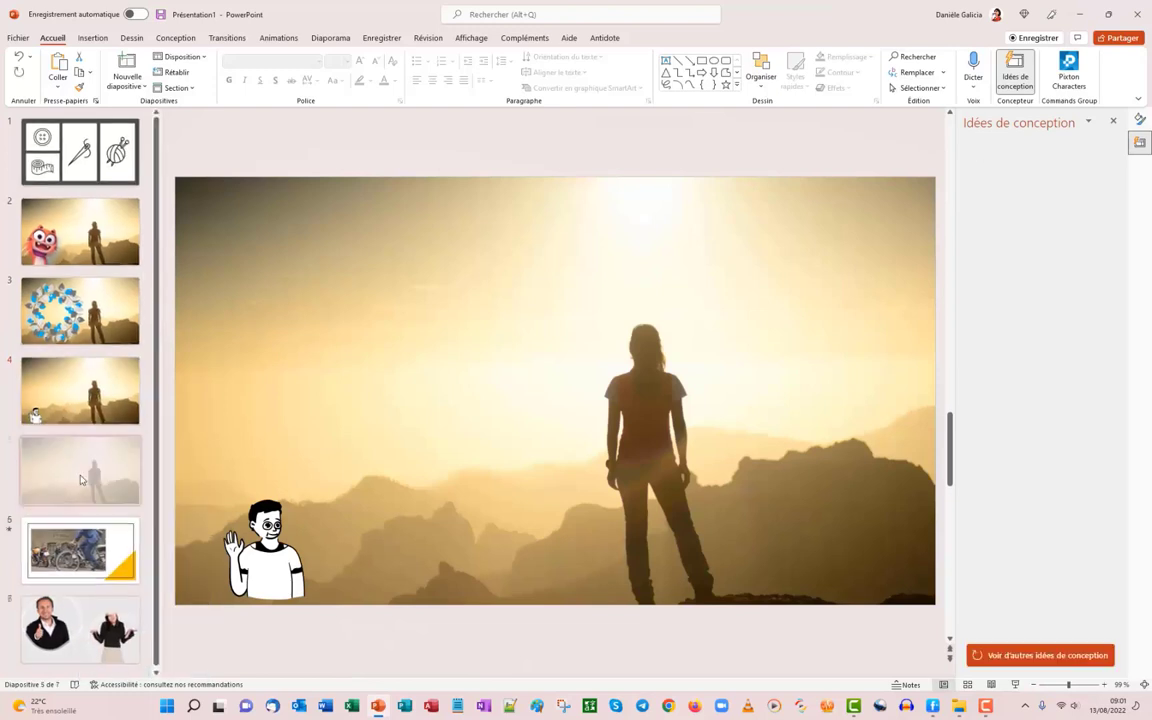
drag(80, 465, 107, 632)
drag(103, 622, 100, 628)
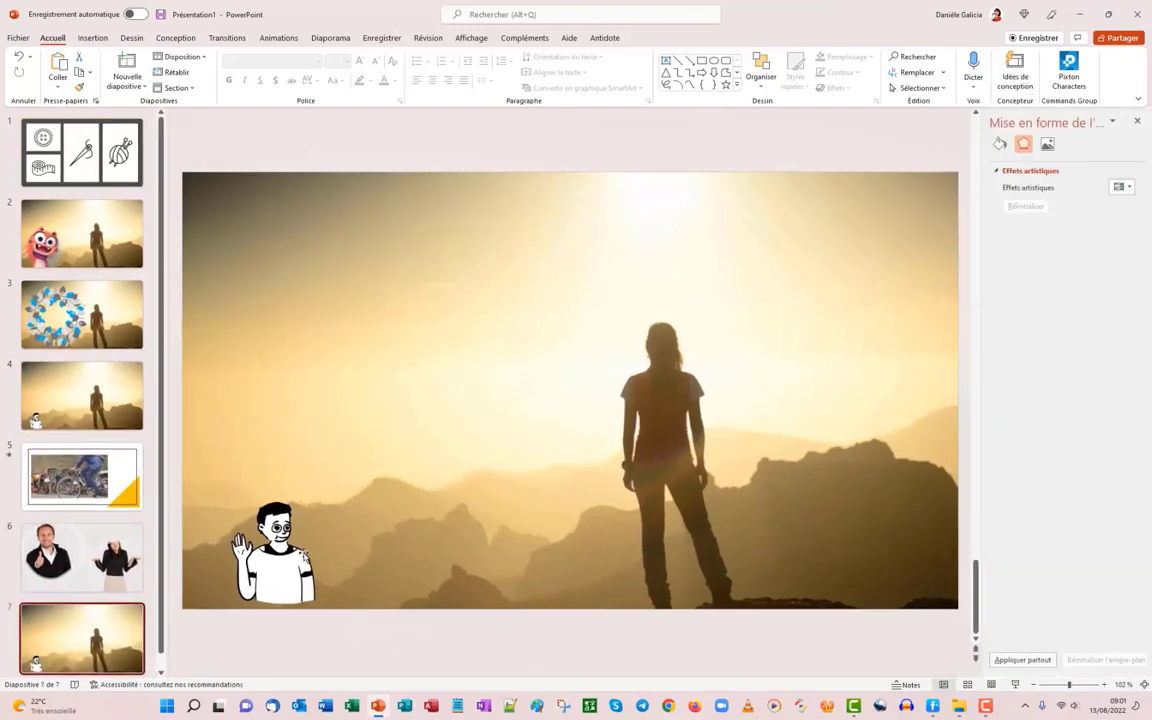
click(274, 500)
key(Delete)
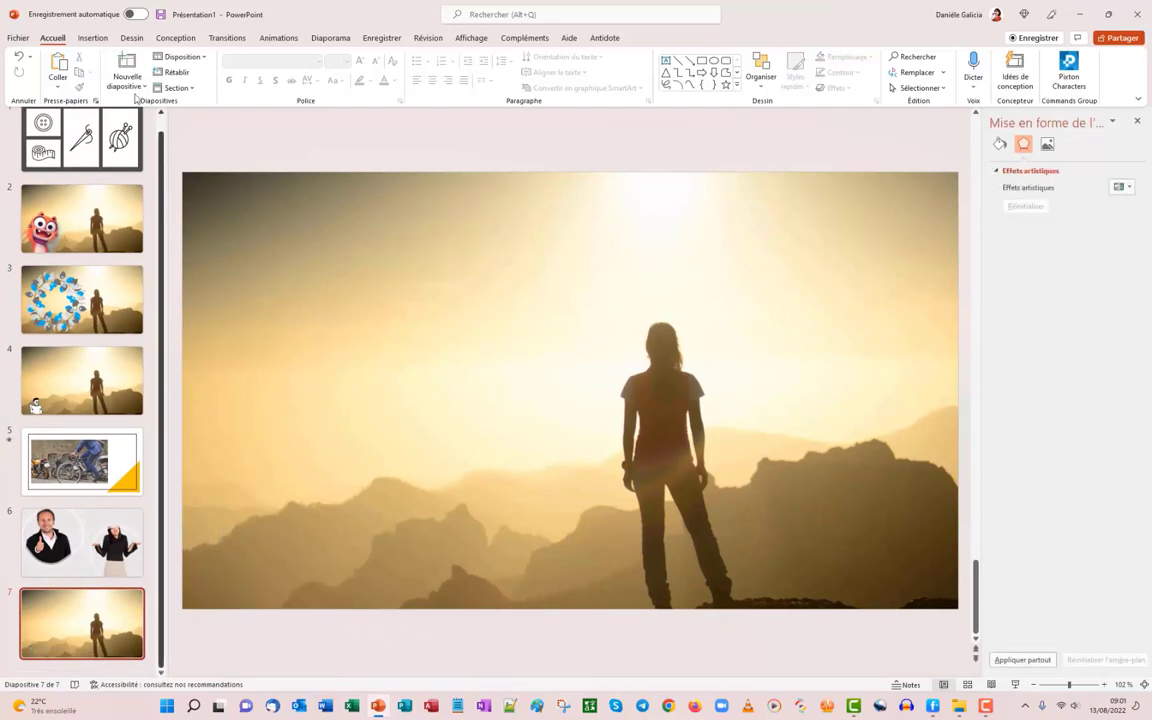
Step: Search online pictures for 'Merci', insert the 'Merci à tous' image with its caption, and enlarge it
click(91, 38)
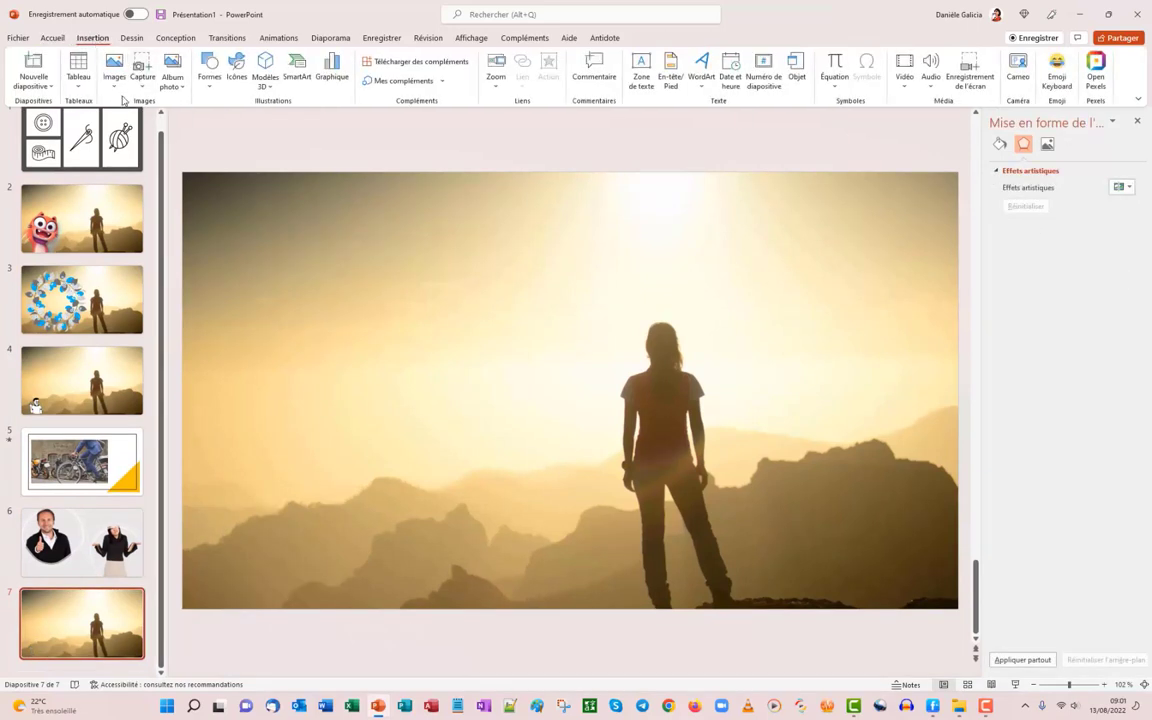
click(113, 76)
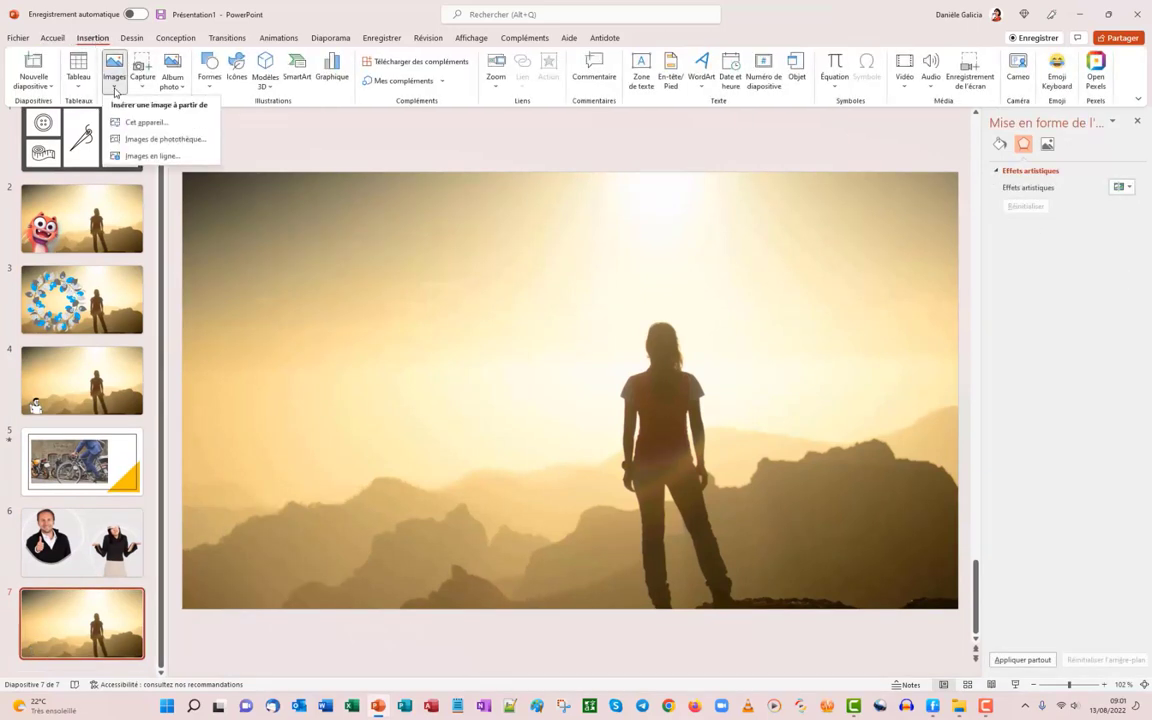
click(151, 156)
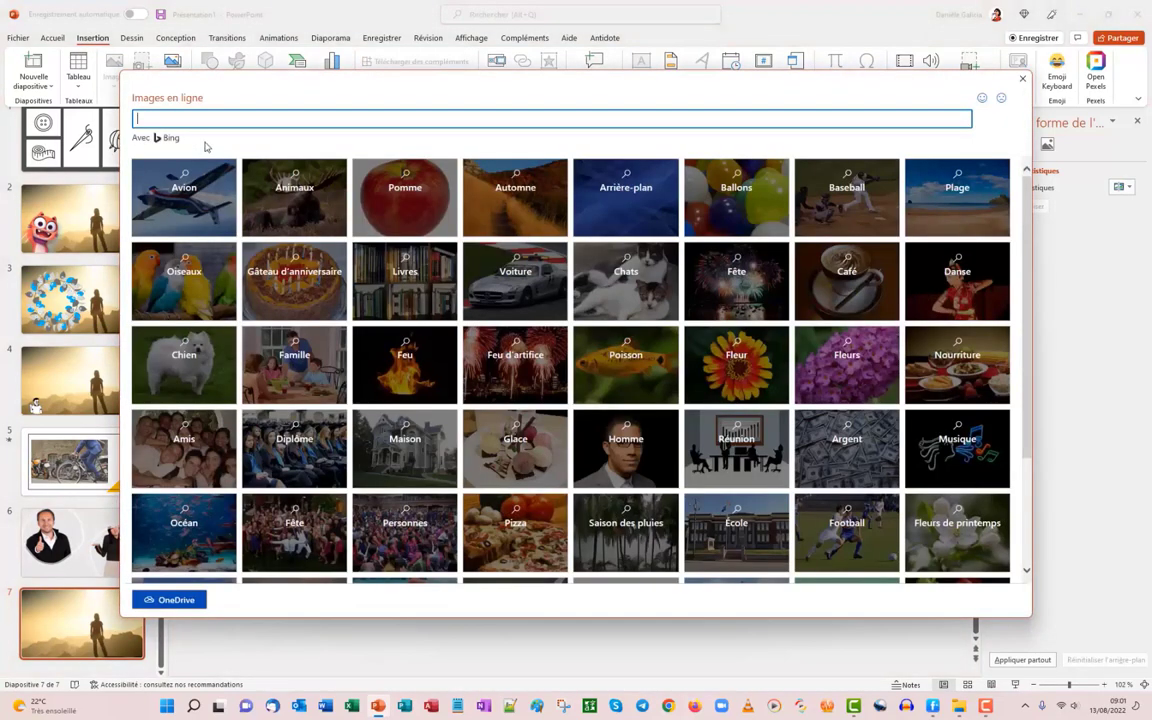
mouse_move(846, 197)
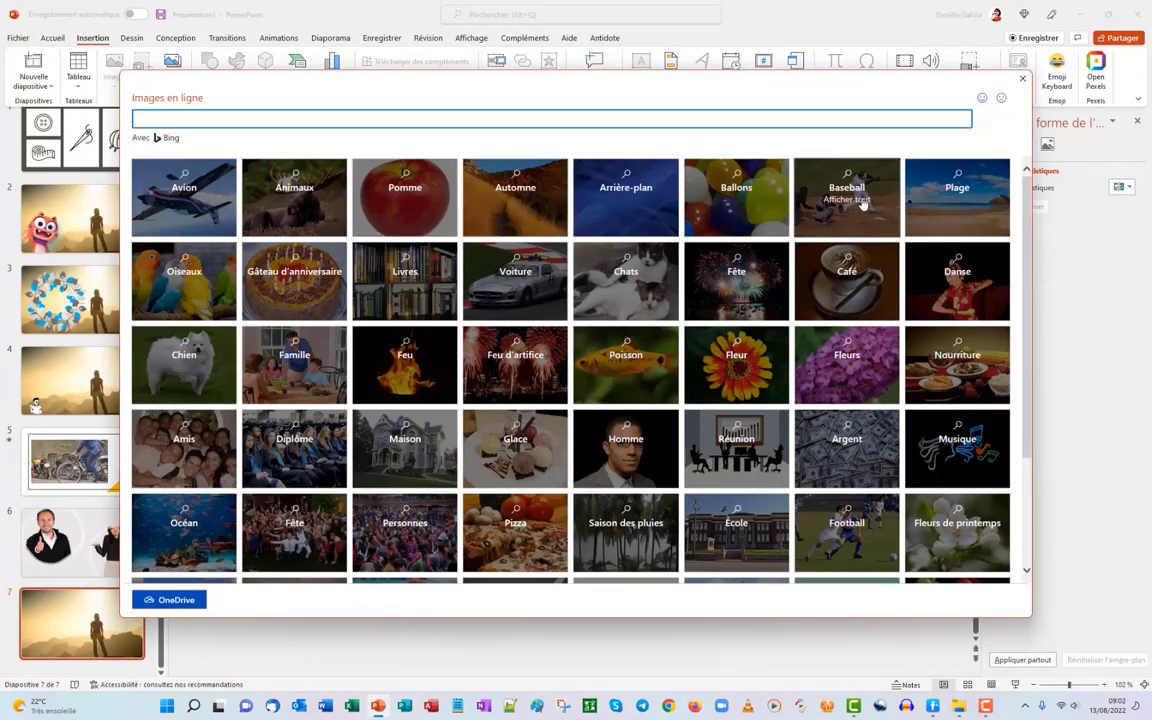
scroll(860, 200, down, 2)
scroll(862, 204, down, 1)
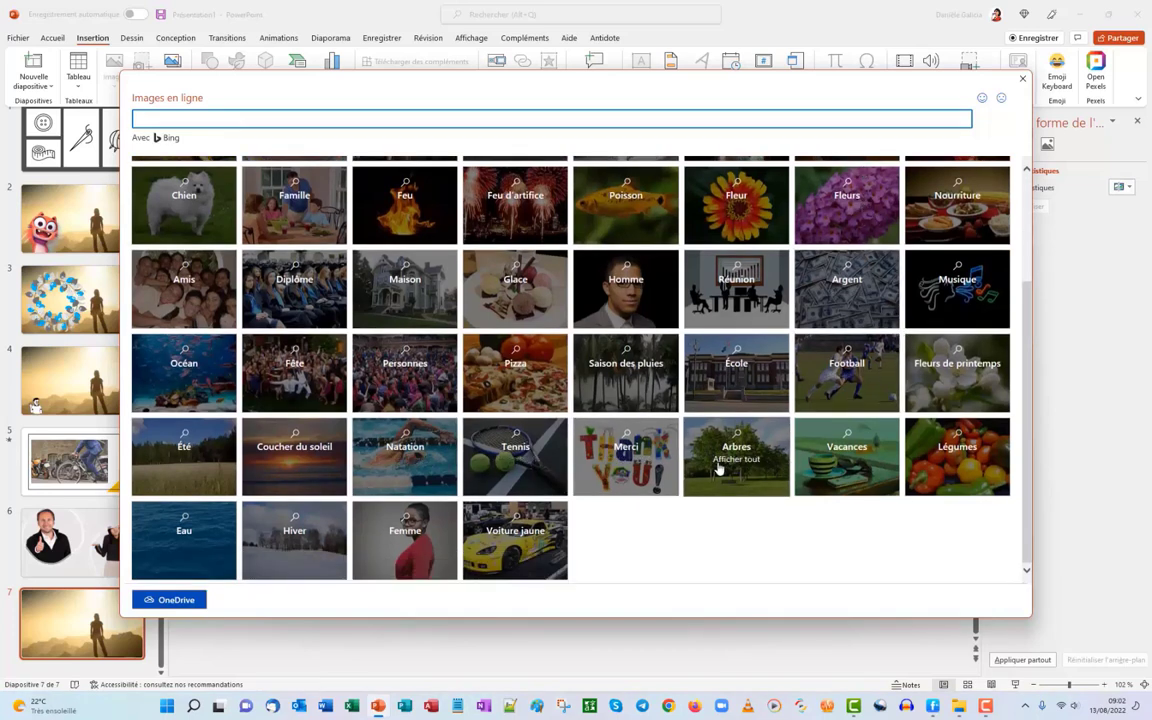
click(625, 455)
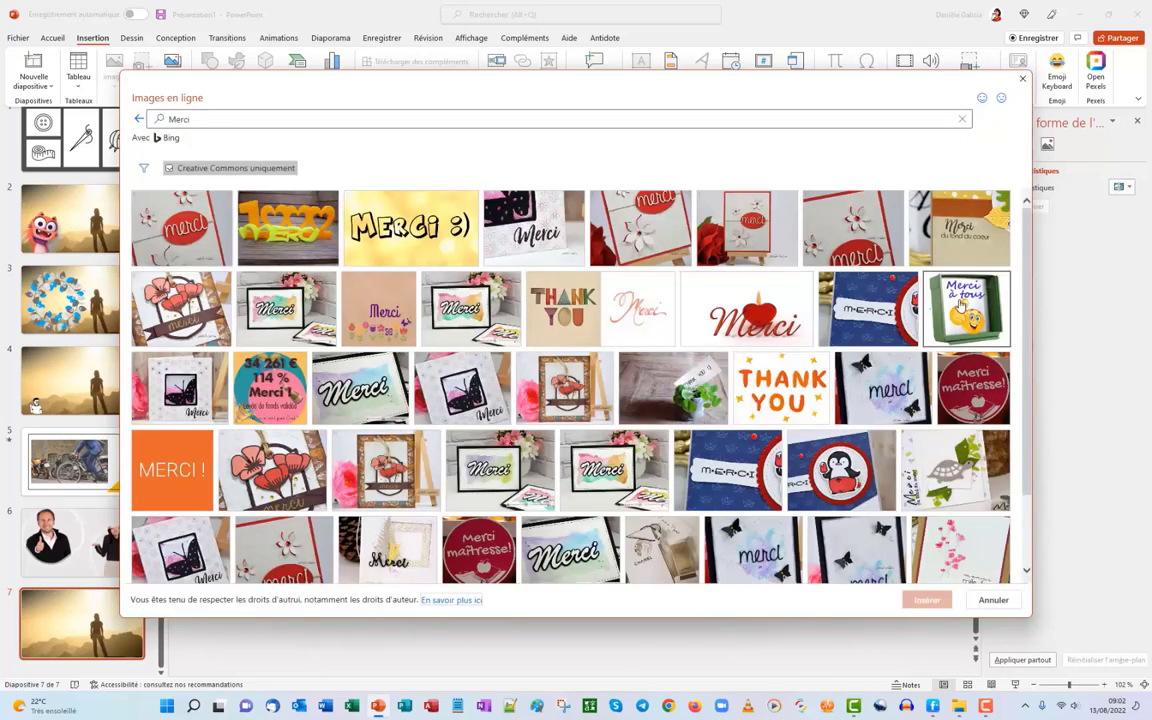
click(962, 307)
click(920, 600)
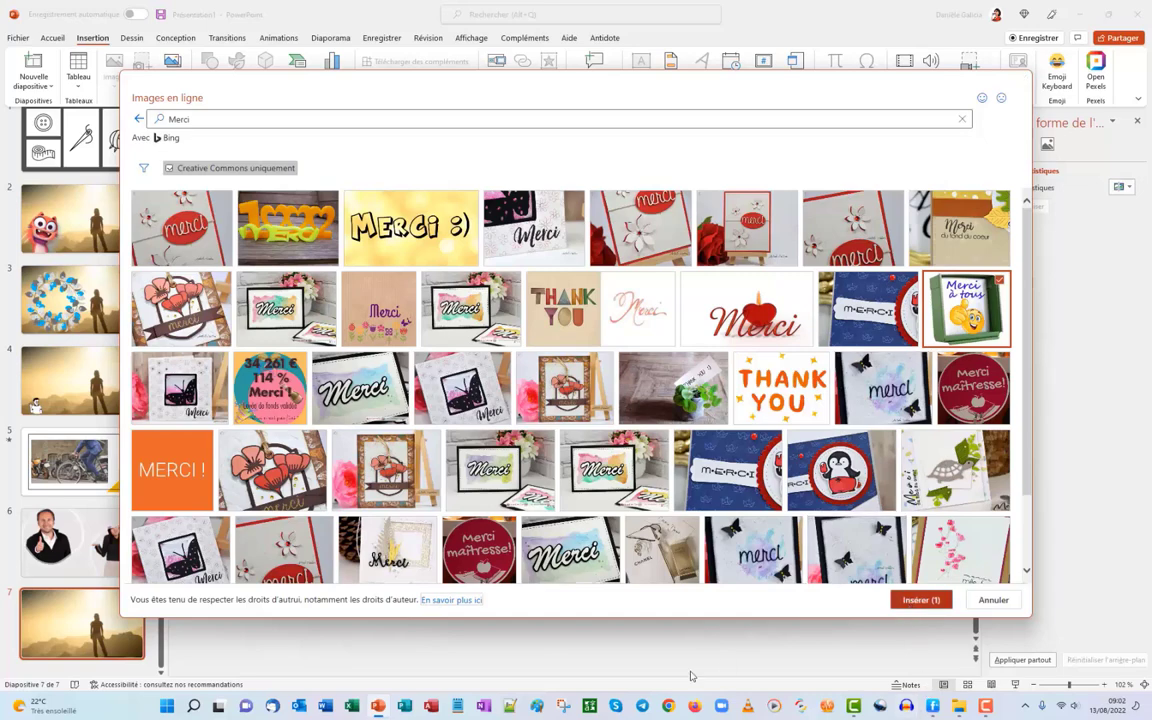
mouse_move(420, 420)
mouse_down()
mouse_move(516, 525)
mouse_move(412, 436)
mouse_move(455, 440)
mouse_up()
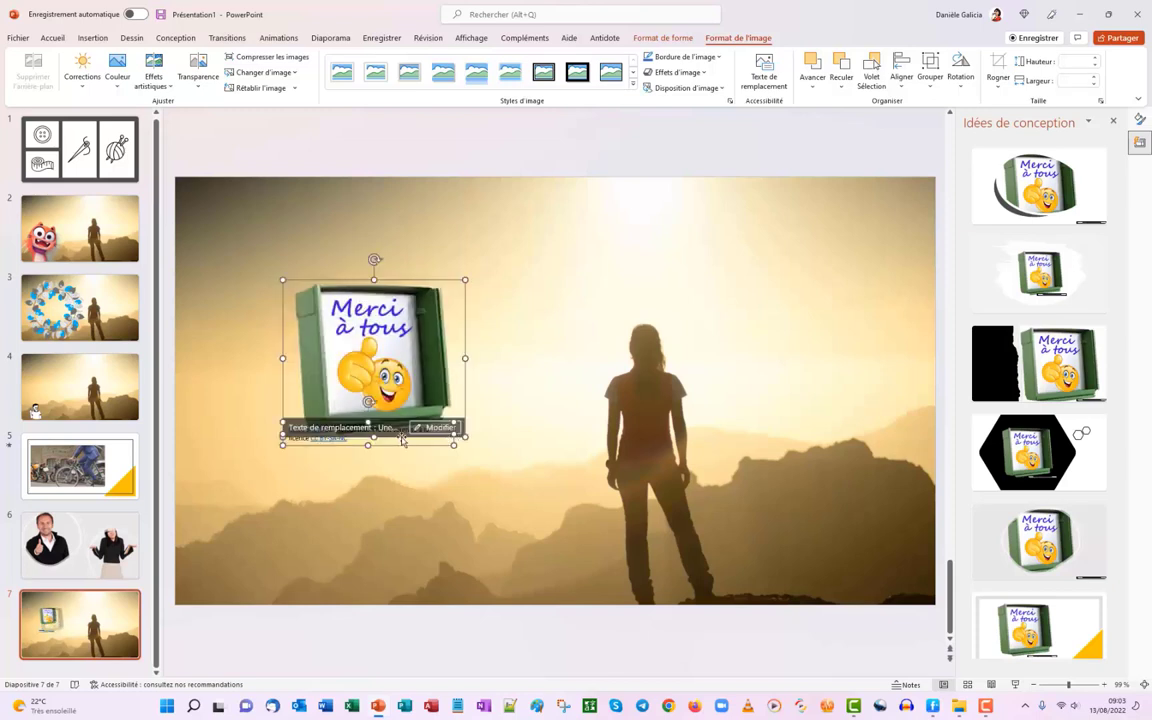
Step: Select the licence caption and try the hexagon, round-frame and black-and-white hexagon Design Ideas
click(370, 434)
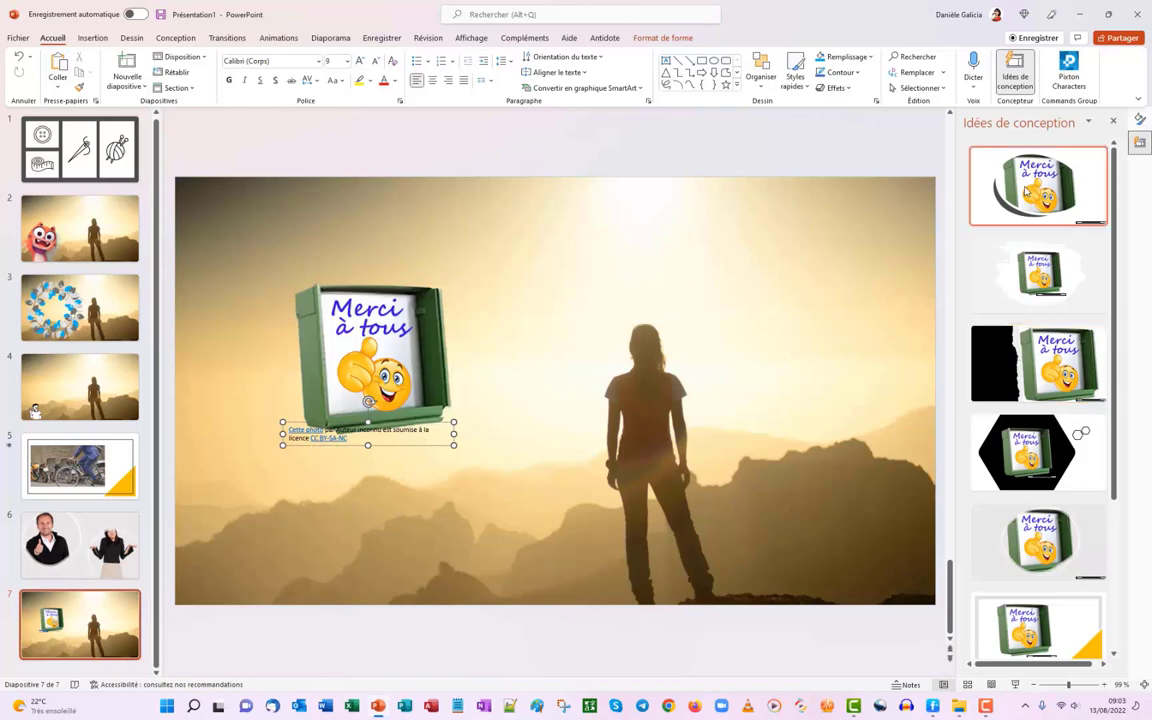
click(1037, 450)
click(1043, 545)
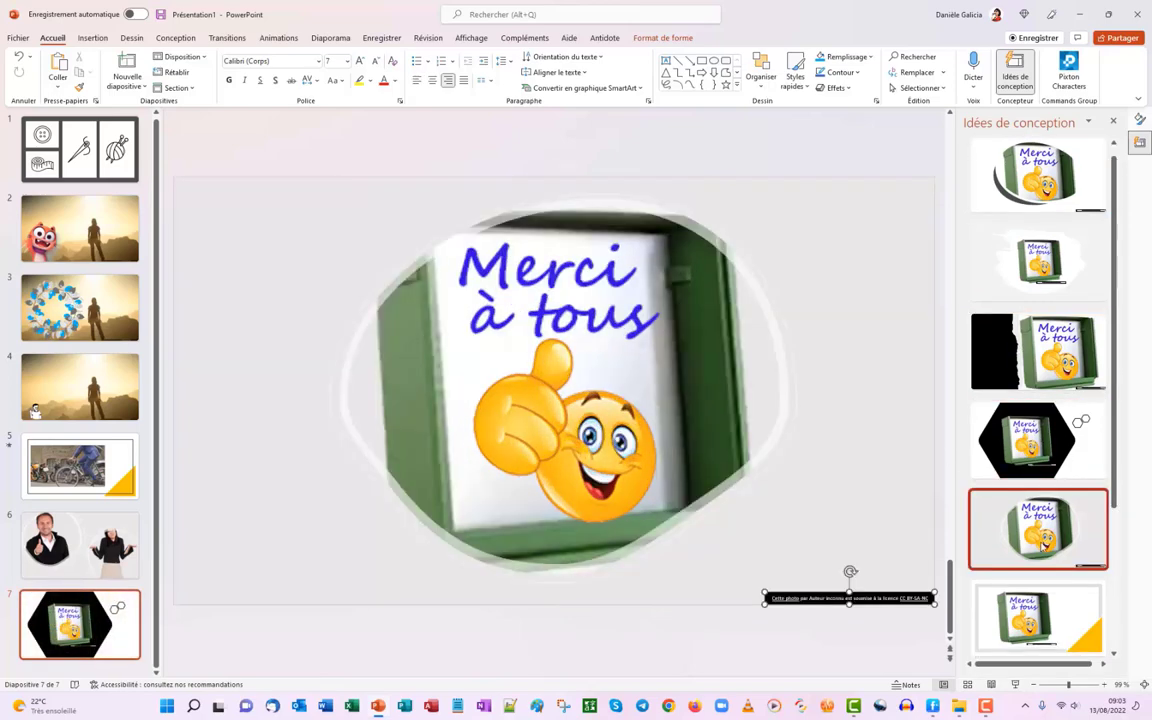
scroll(1043, 545, down, 2)
scroll(1045, 545, down, 2)
click(1050, 538)
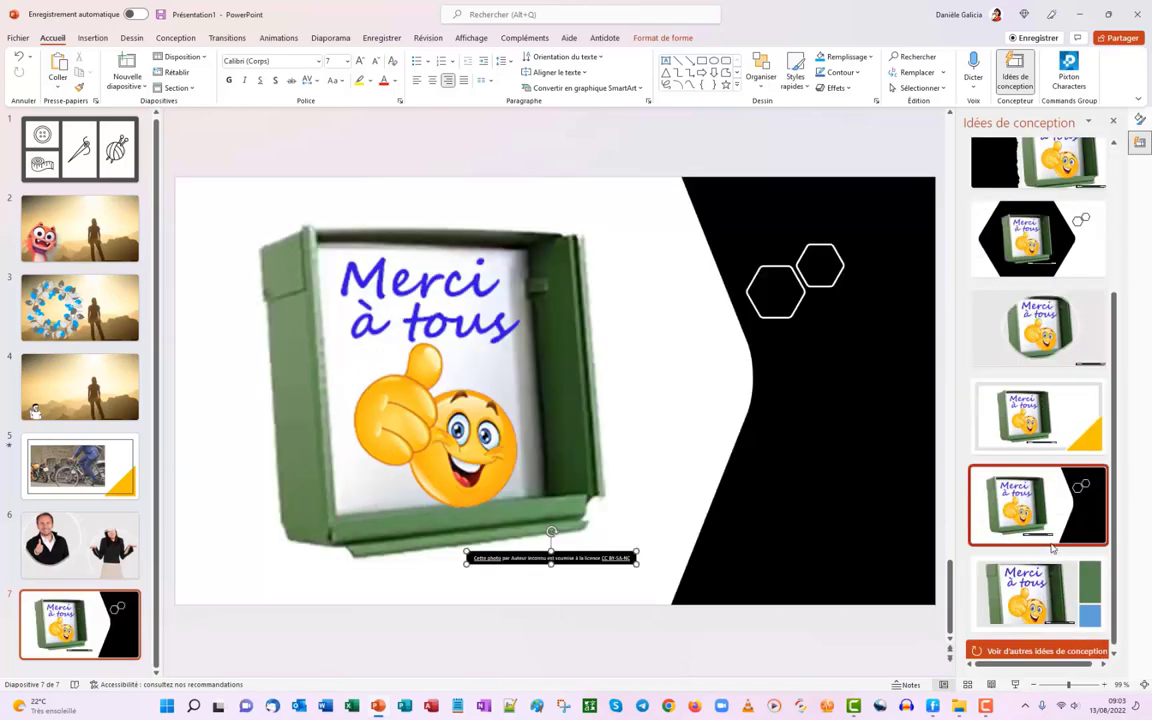
Step: Apply the top design idea: the oval-framed picture with a dark grey swoosh on white
scroll(1050, 520, up, 3)
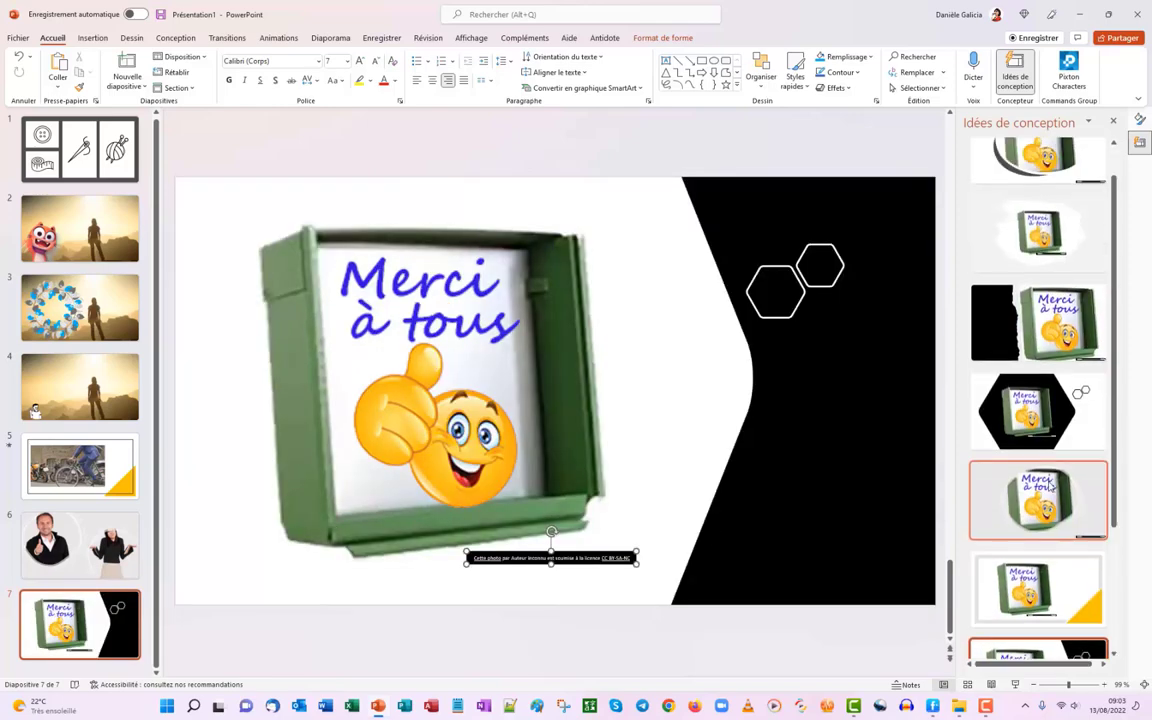
scroll(1045, 400, up, 2)
scroll(1040, 300, up, 1)
scroll(1037, 200, up, 1)
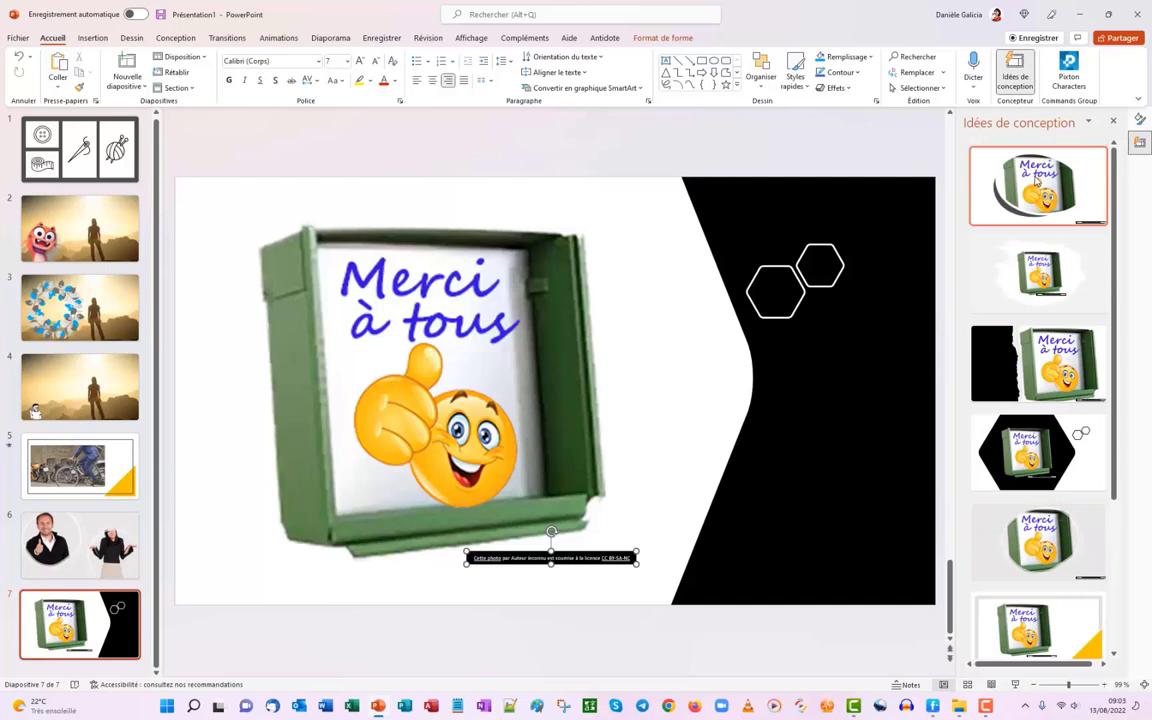
click(1037, 180)
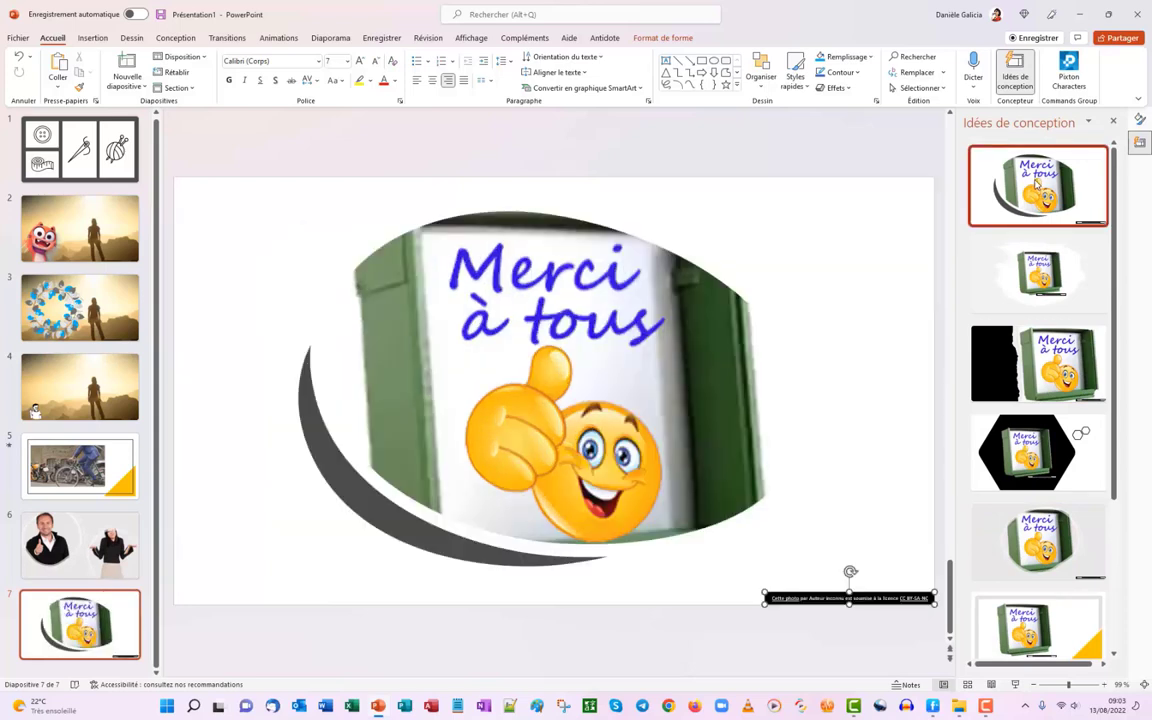